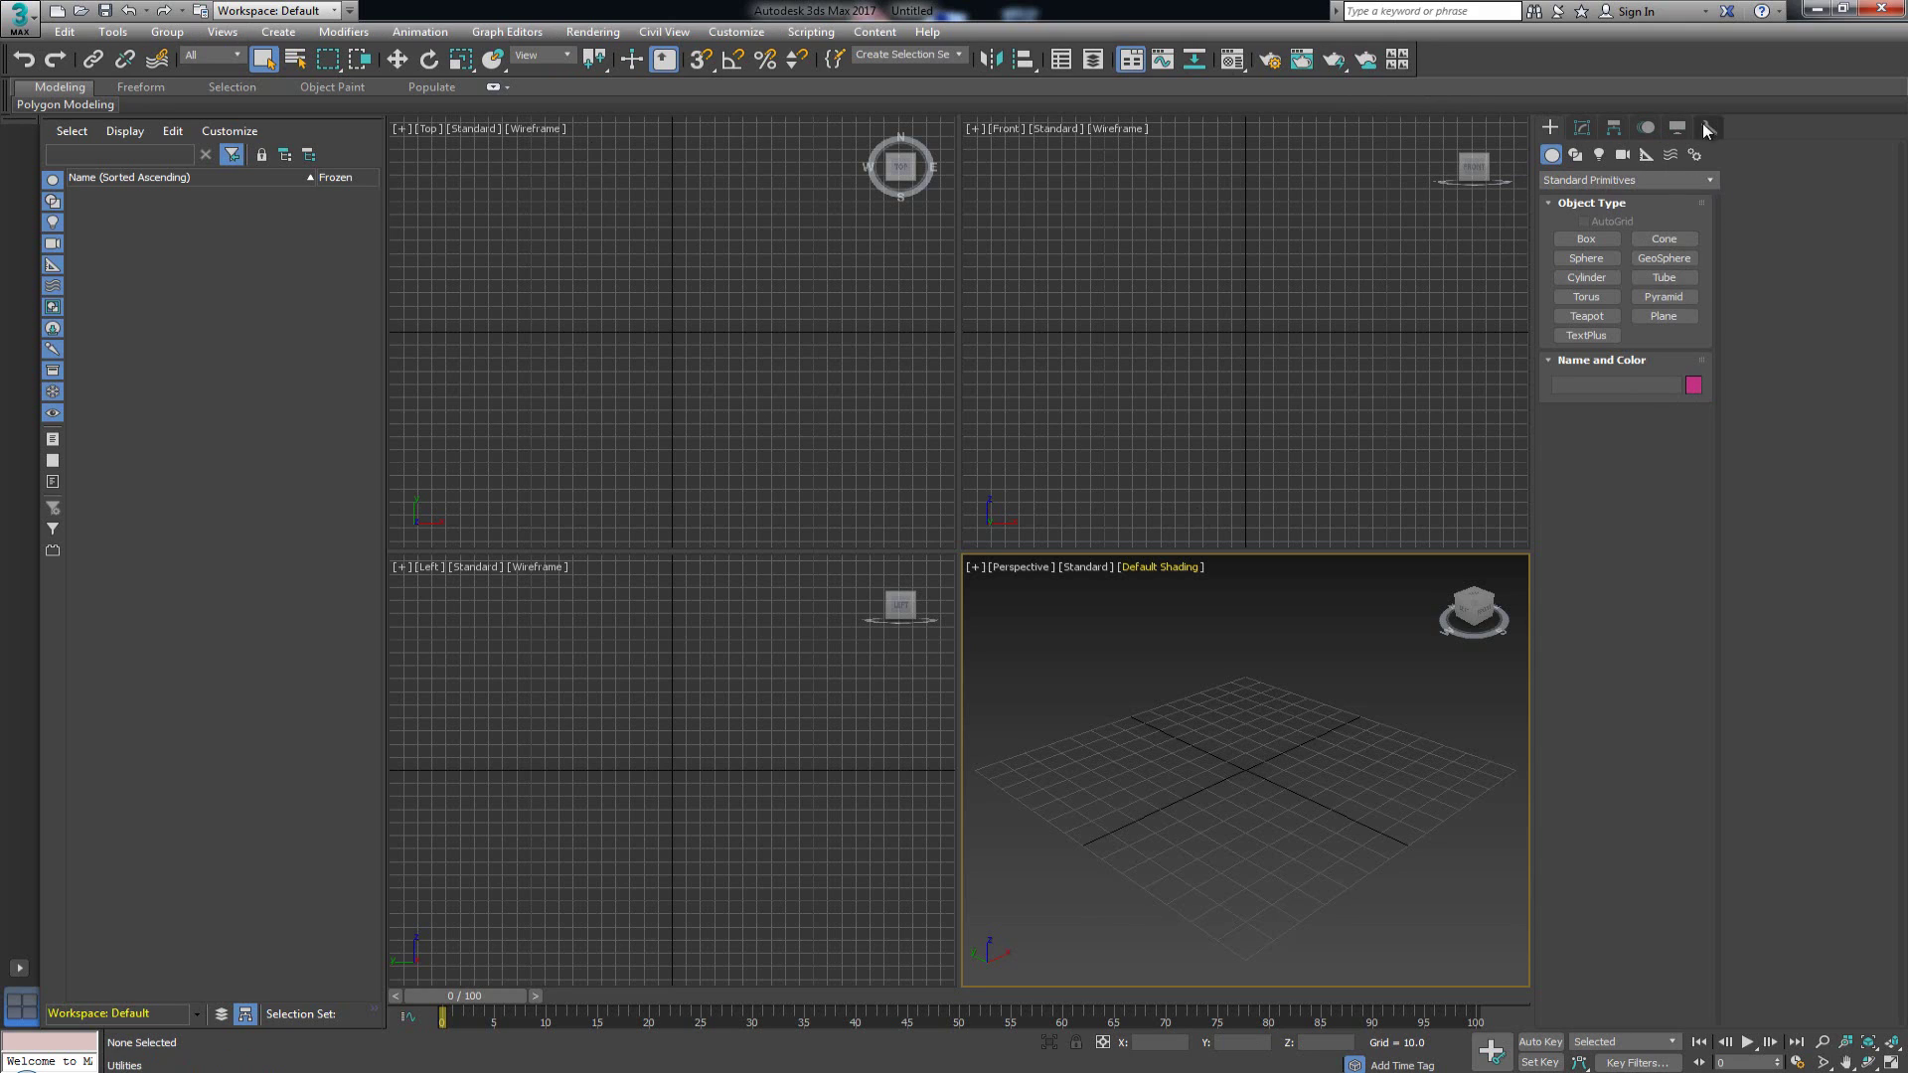
Create a green box in the Perspective view and raise its height into a cube
click(1584, 128)
click(1551, 128)
click(1602, 245)
drag(1236, 736, 1249, 827)
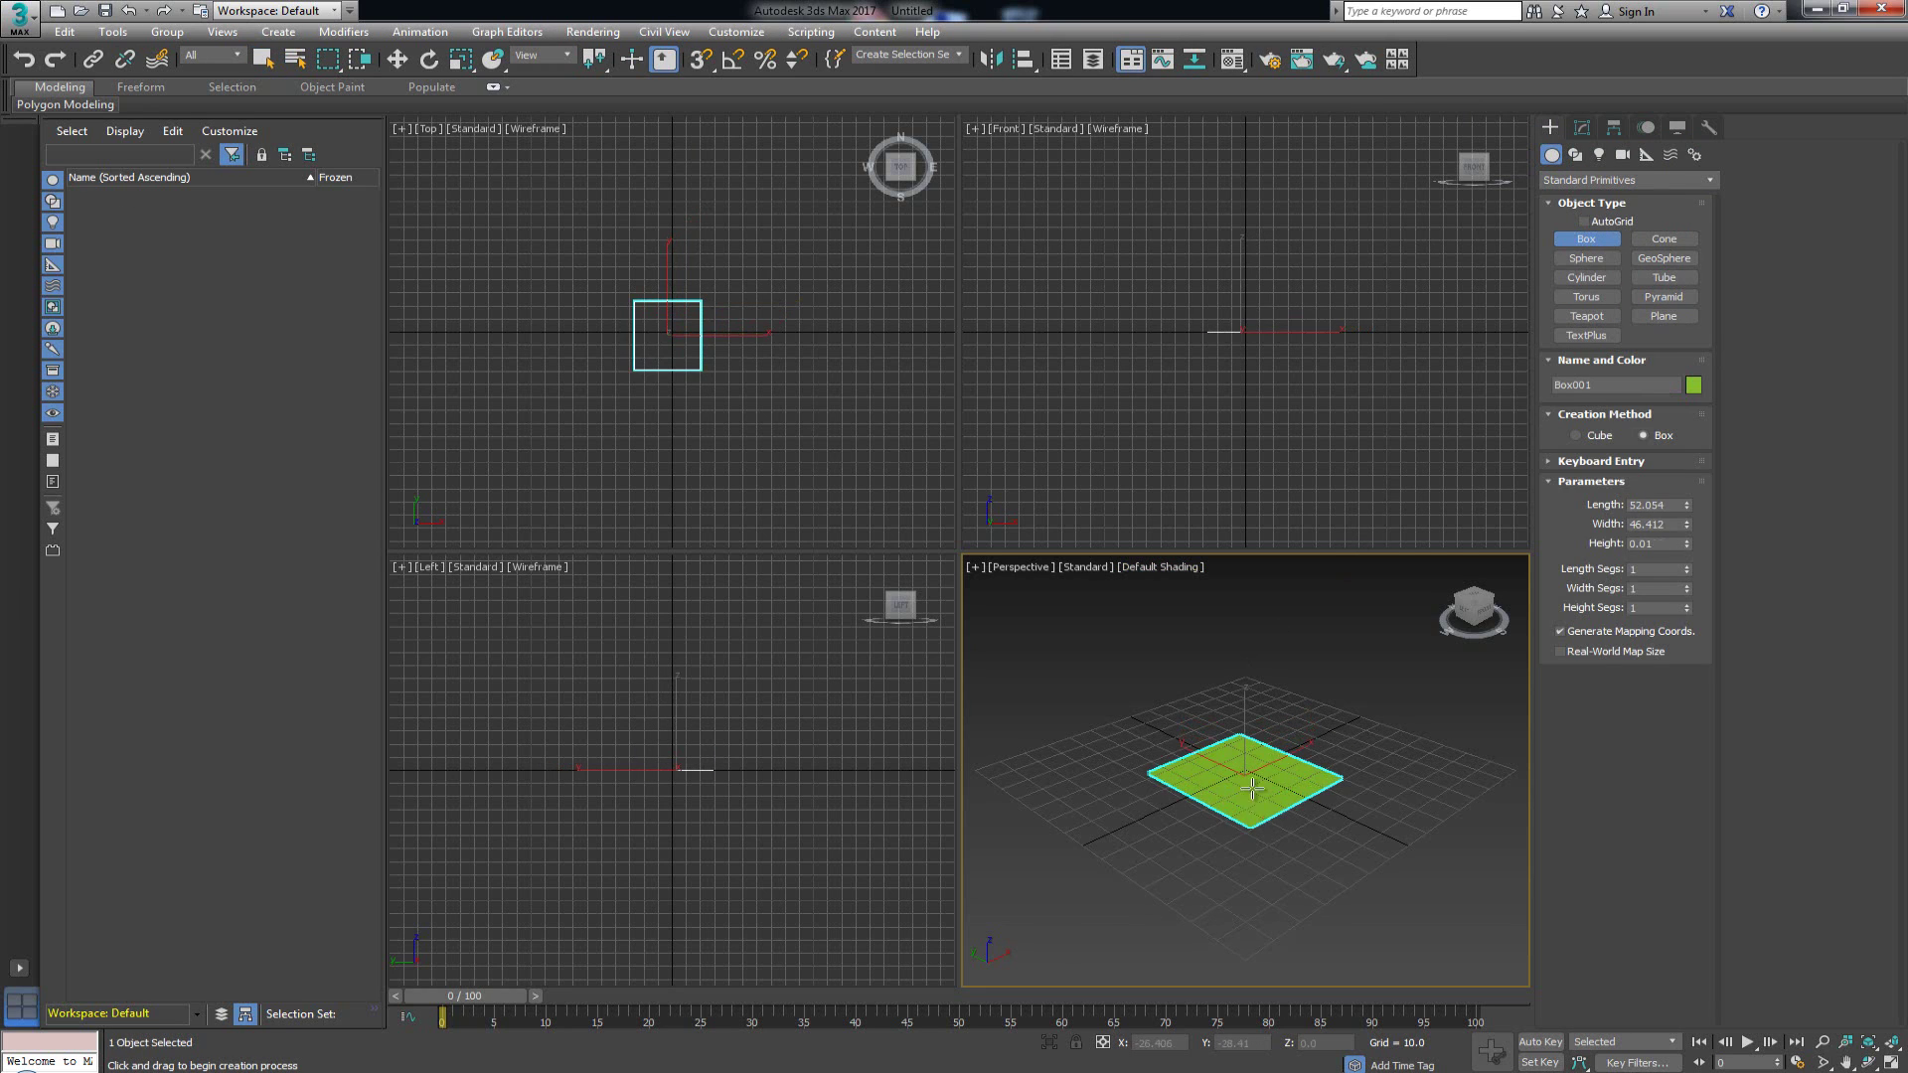
click(1249, 707)
right_click(1332, 753)
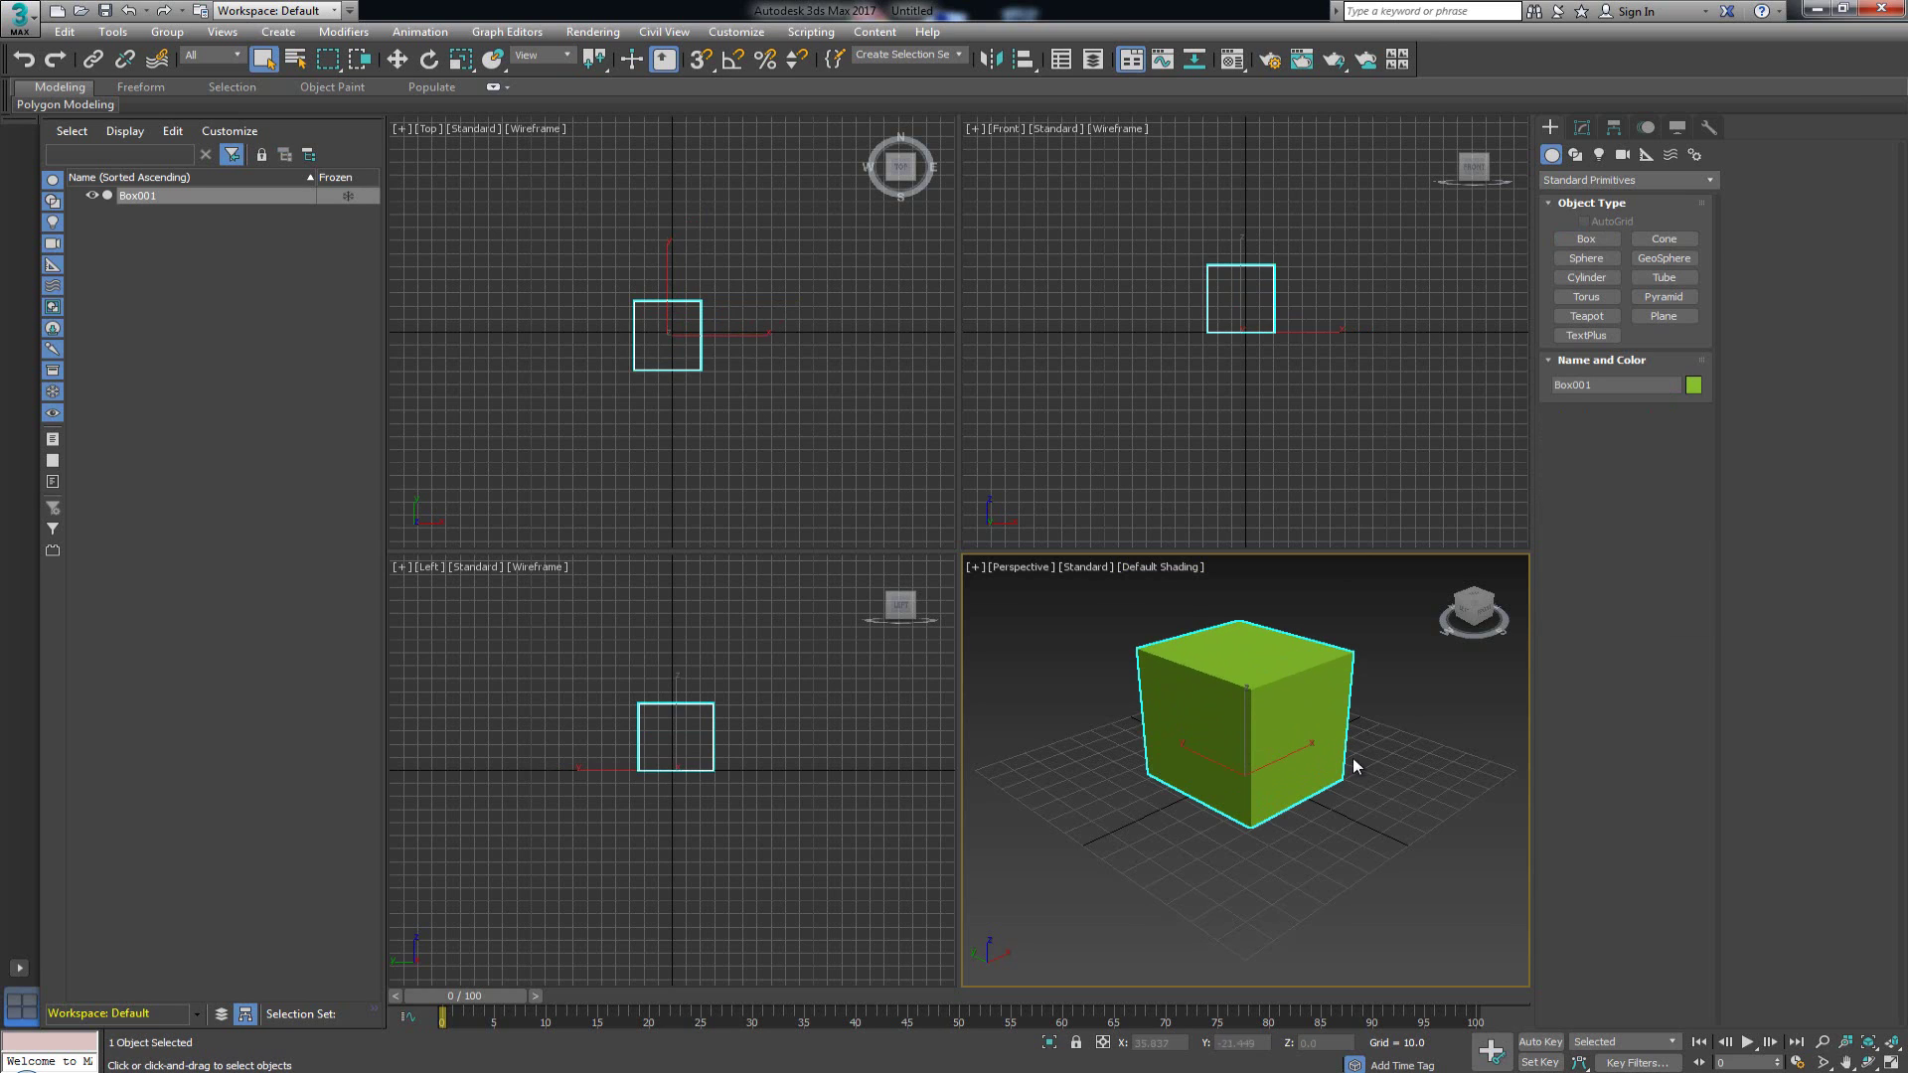
Convert the cube Box001 to an editable poly from the Modify panel
click(1582, 128)
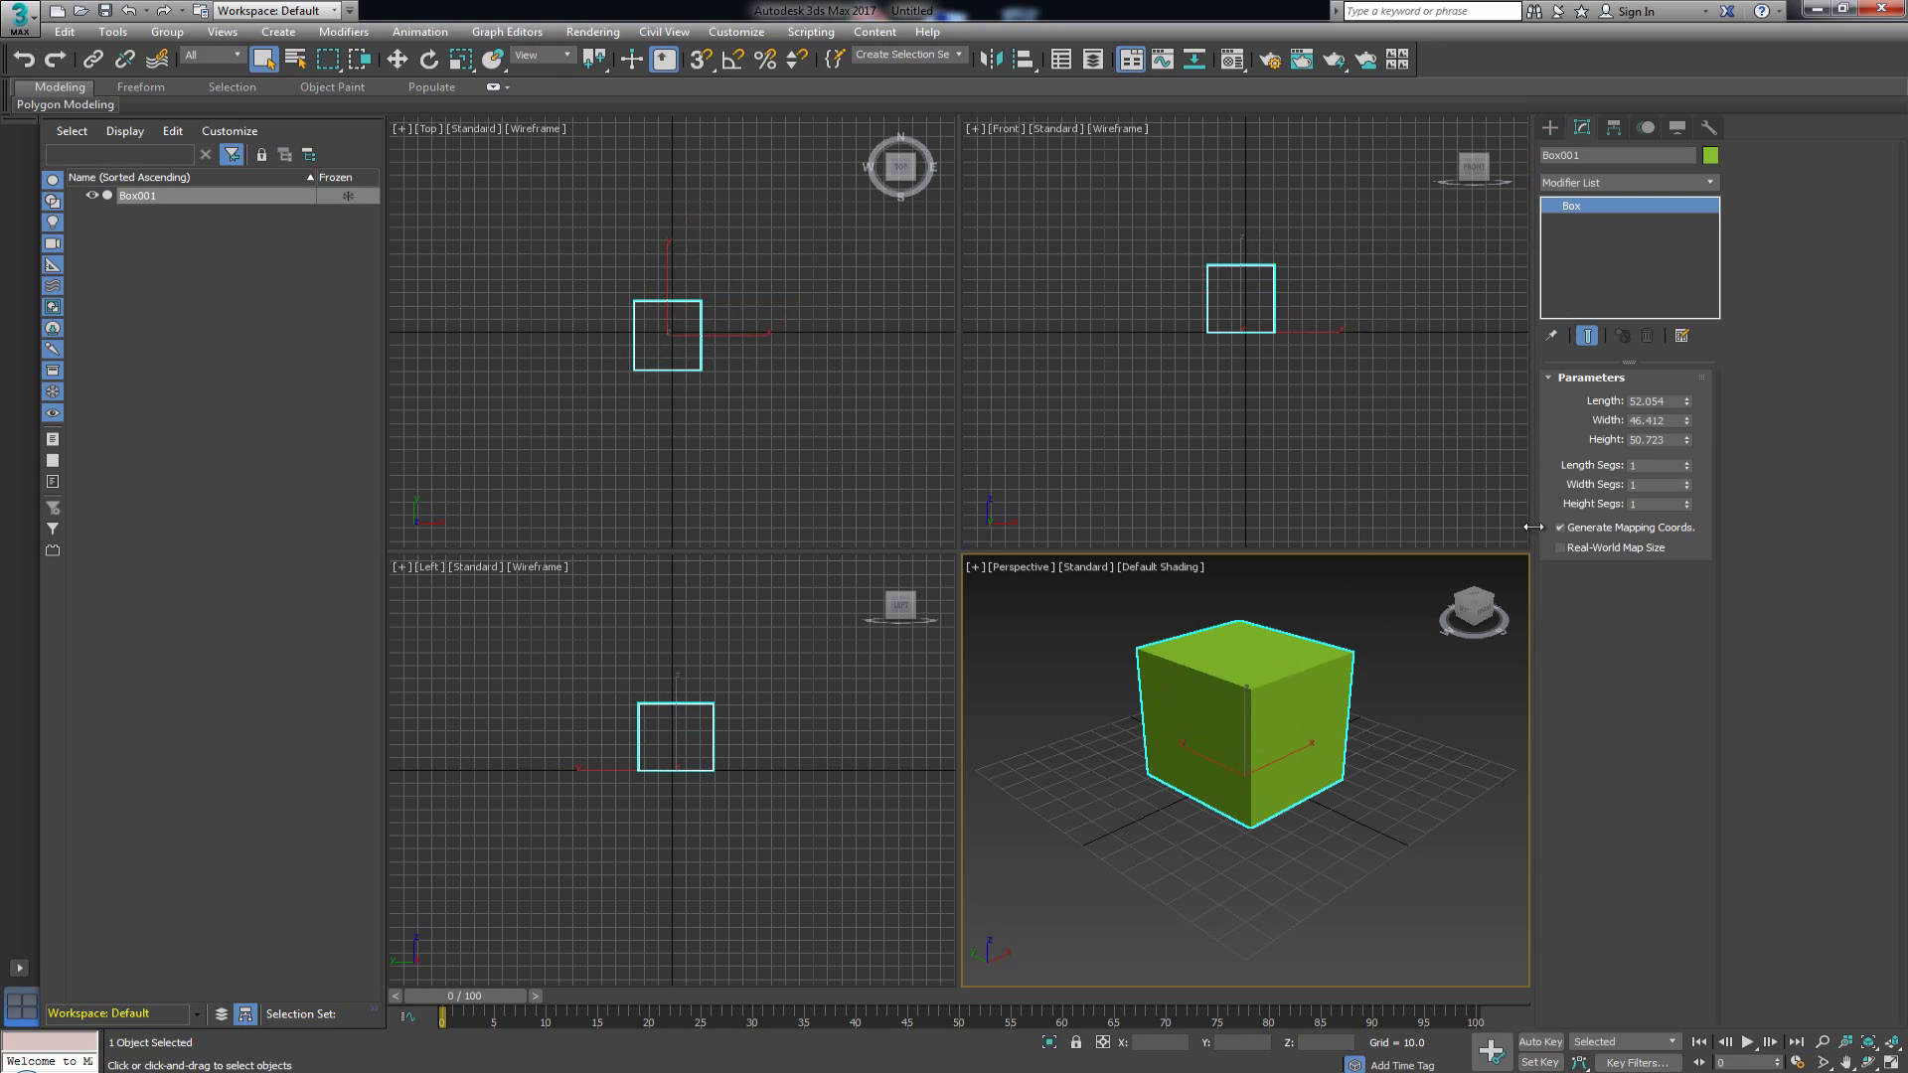
right_click(1237, 738)
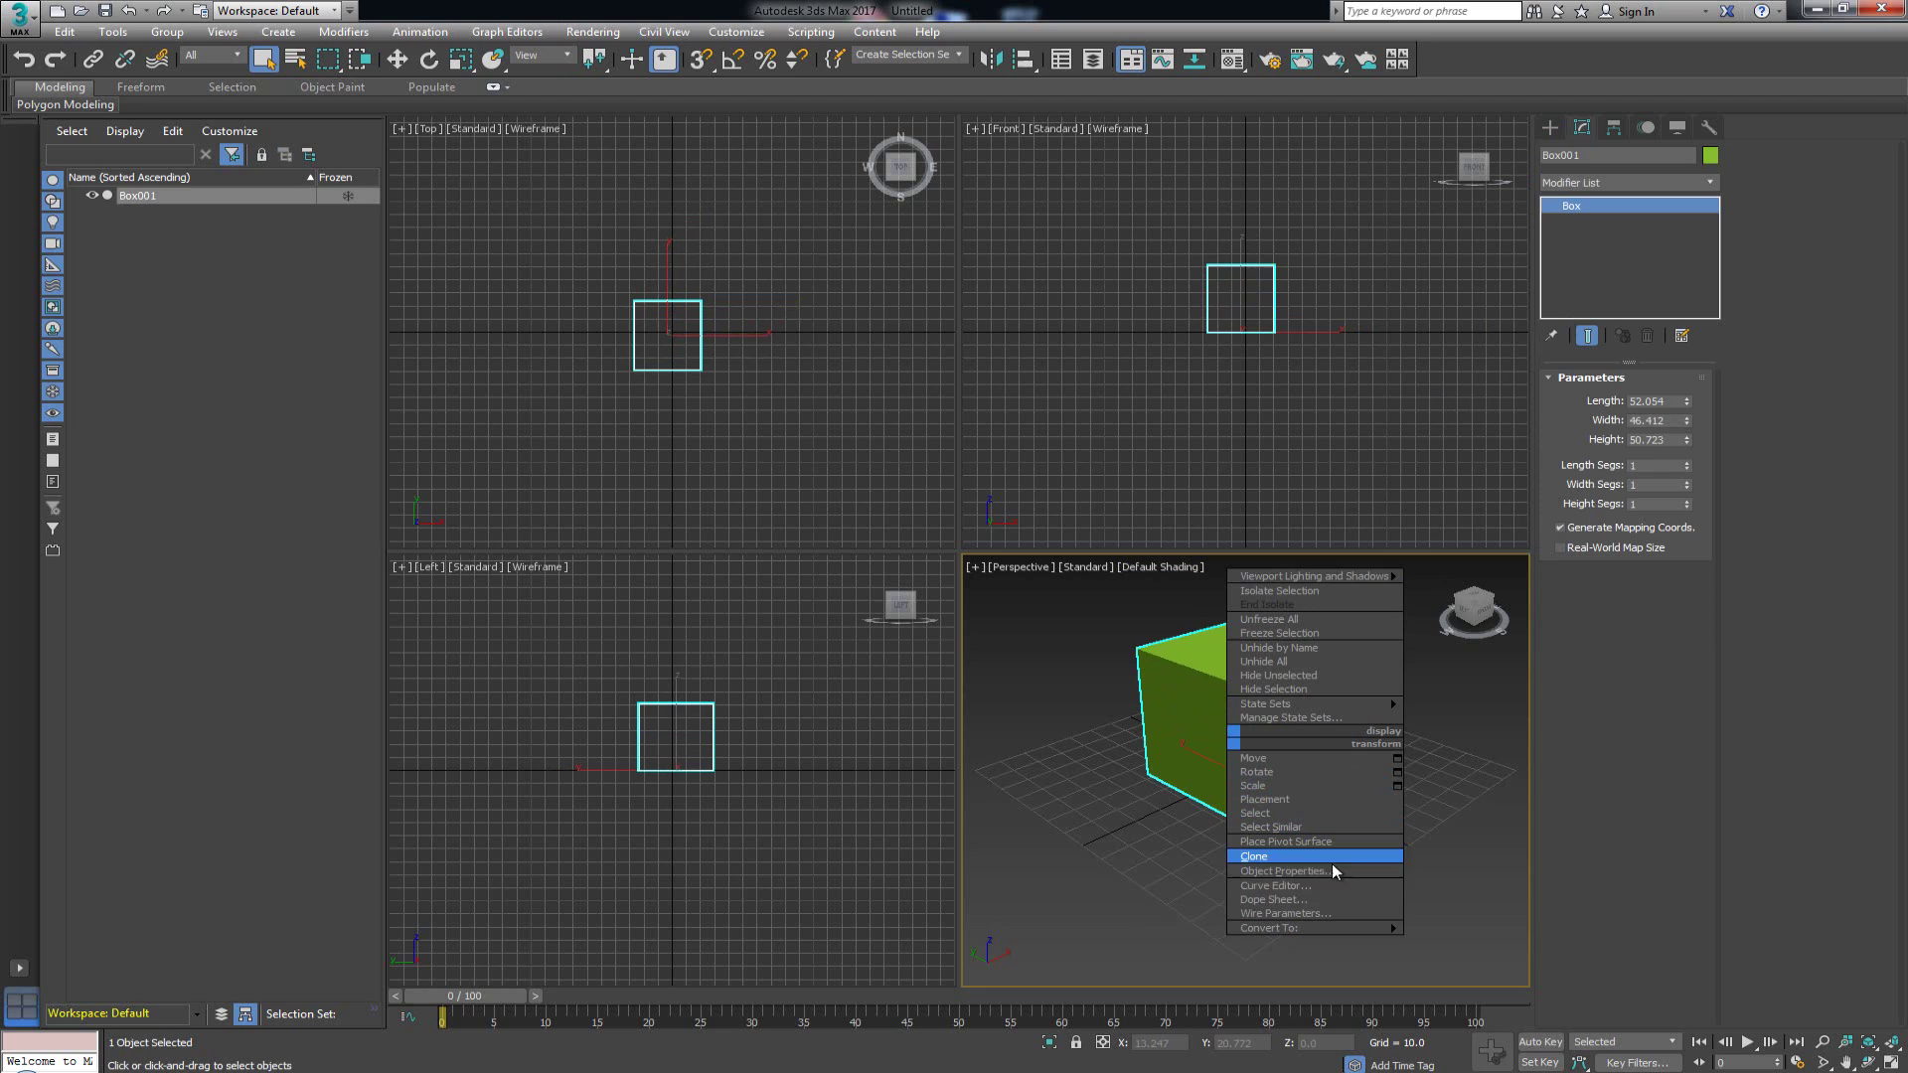
mouse_move(1365, 929)
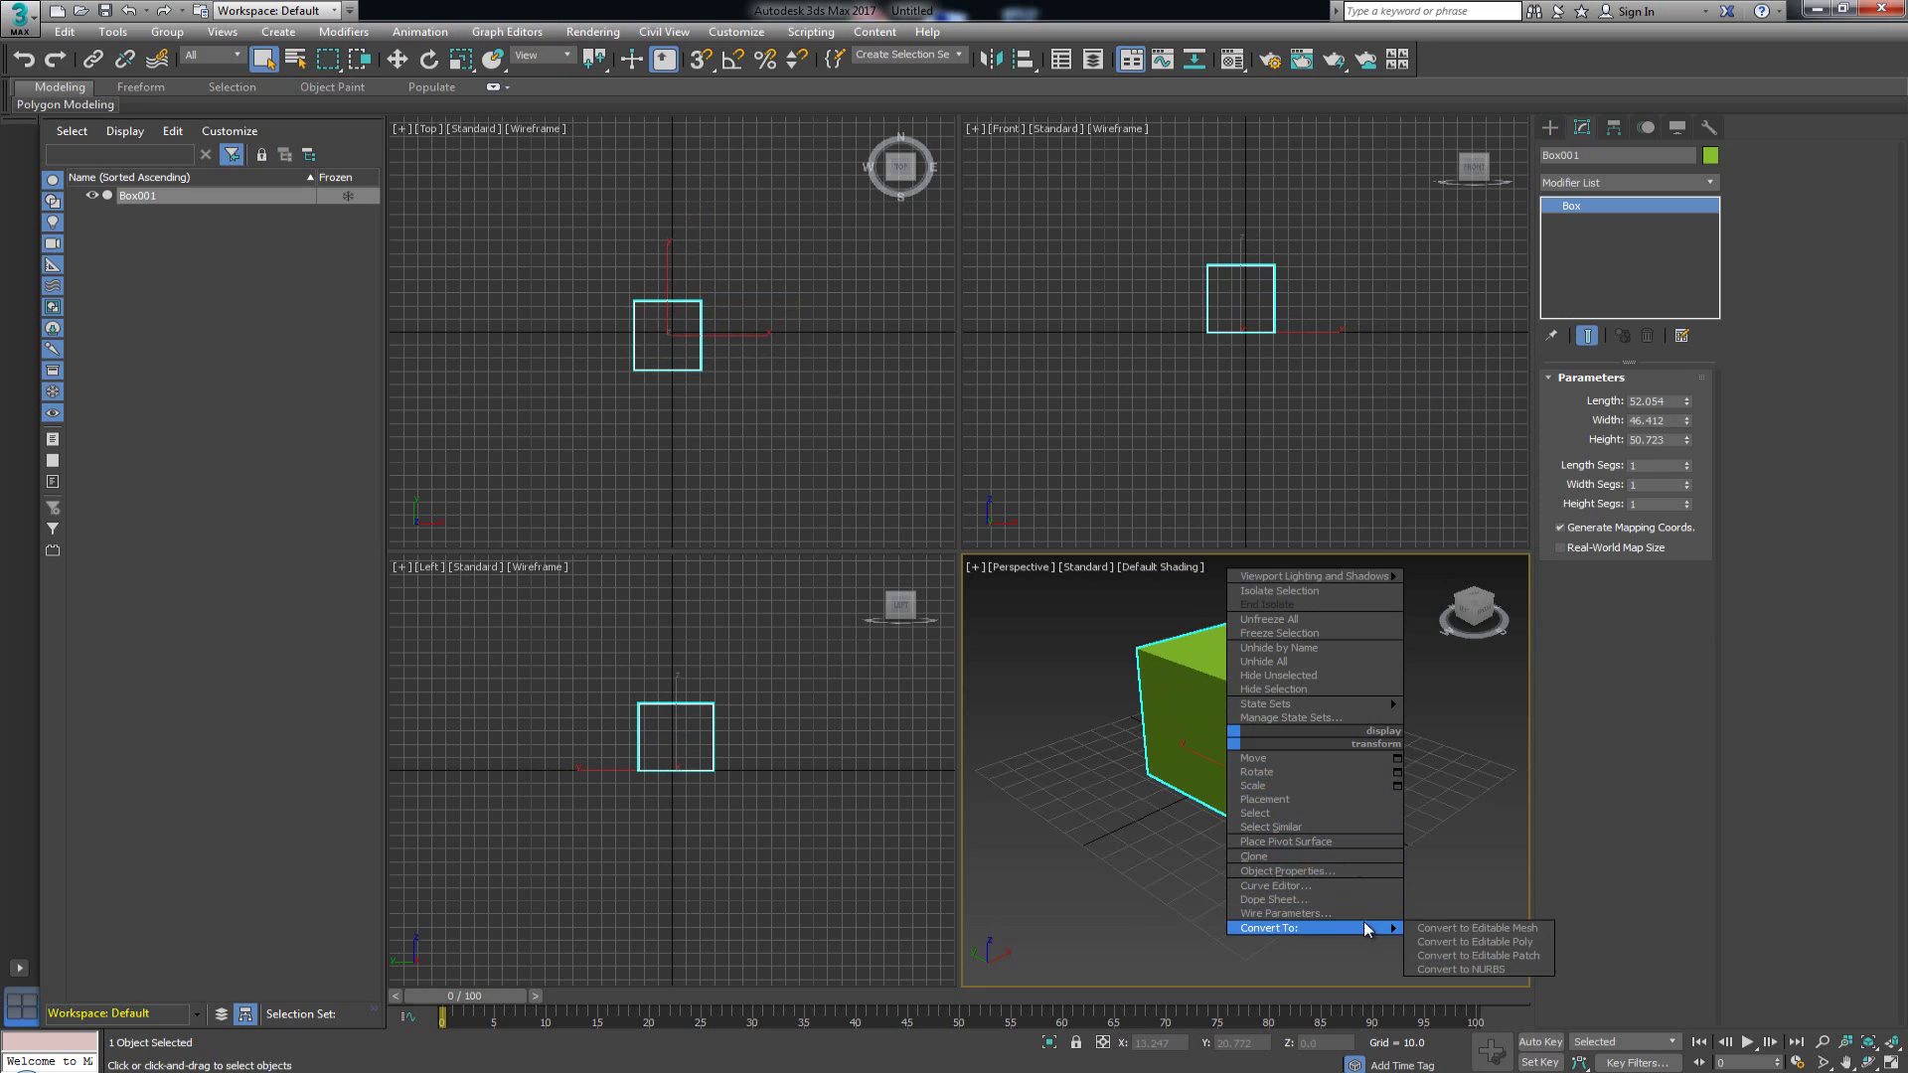
click(1444, 943)
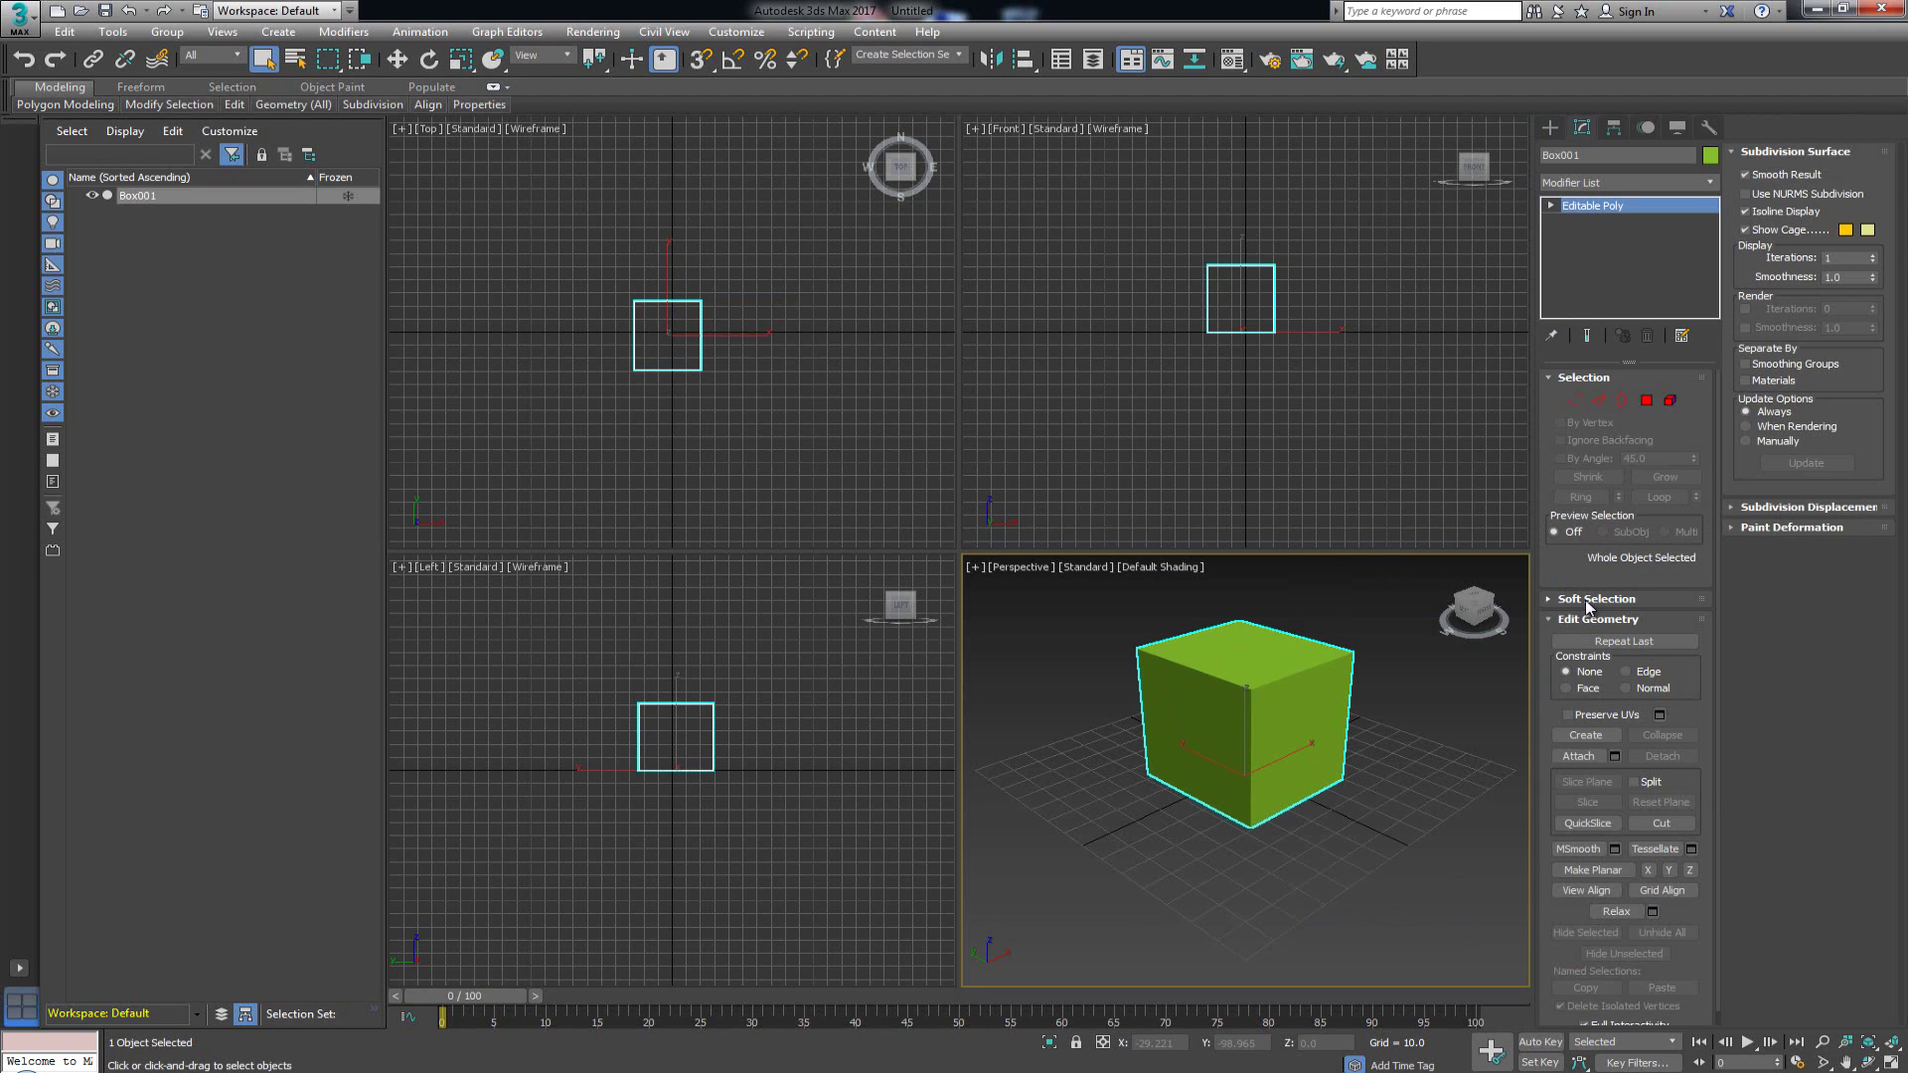
Collapse the Soft Selection, Edit Geometry, Subdivision Surface and Selection rollouts
click(1584, 599)
click(1584, 598)
click(1606, 619)
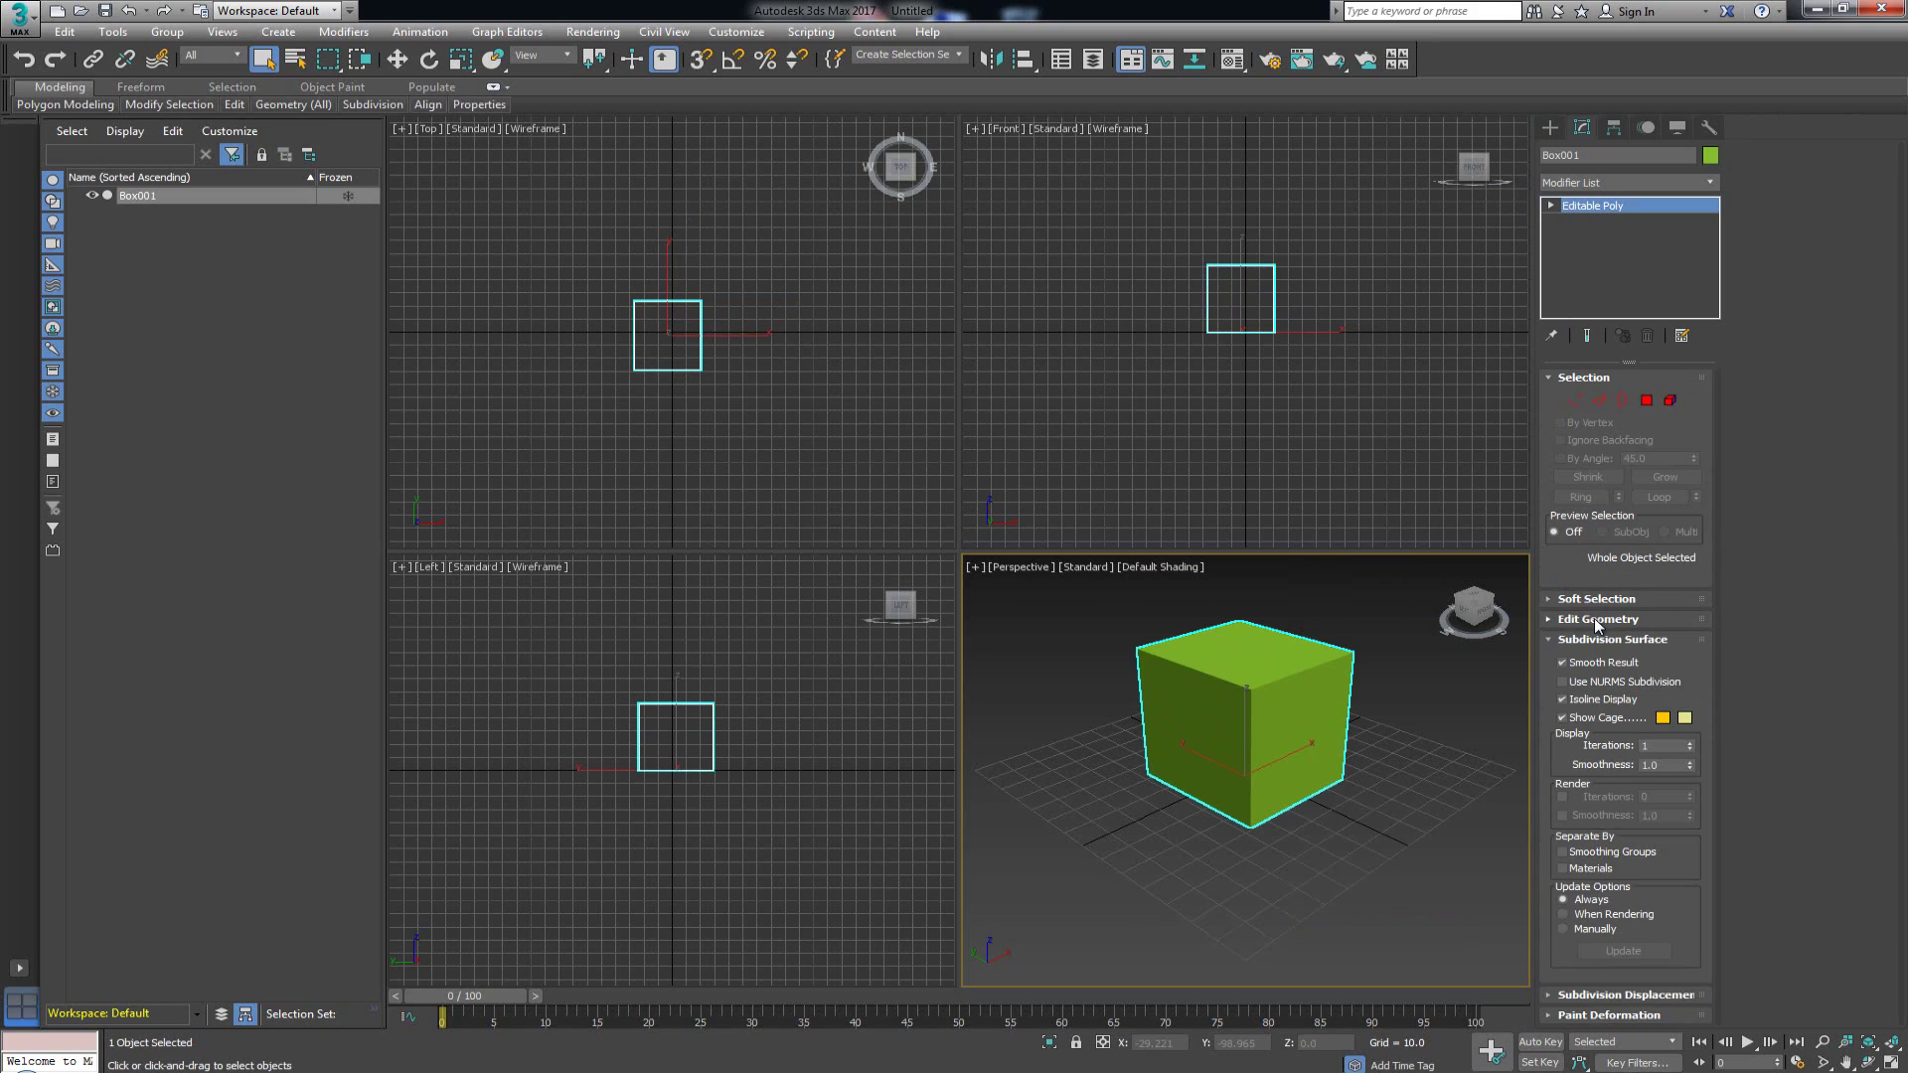
click(1606, 641)
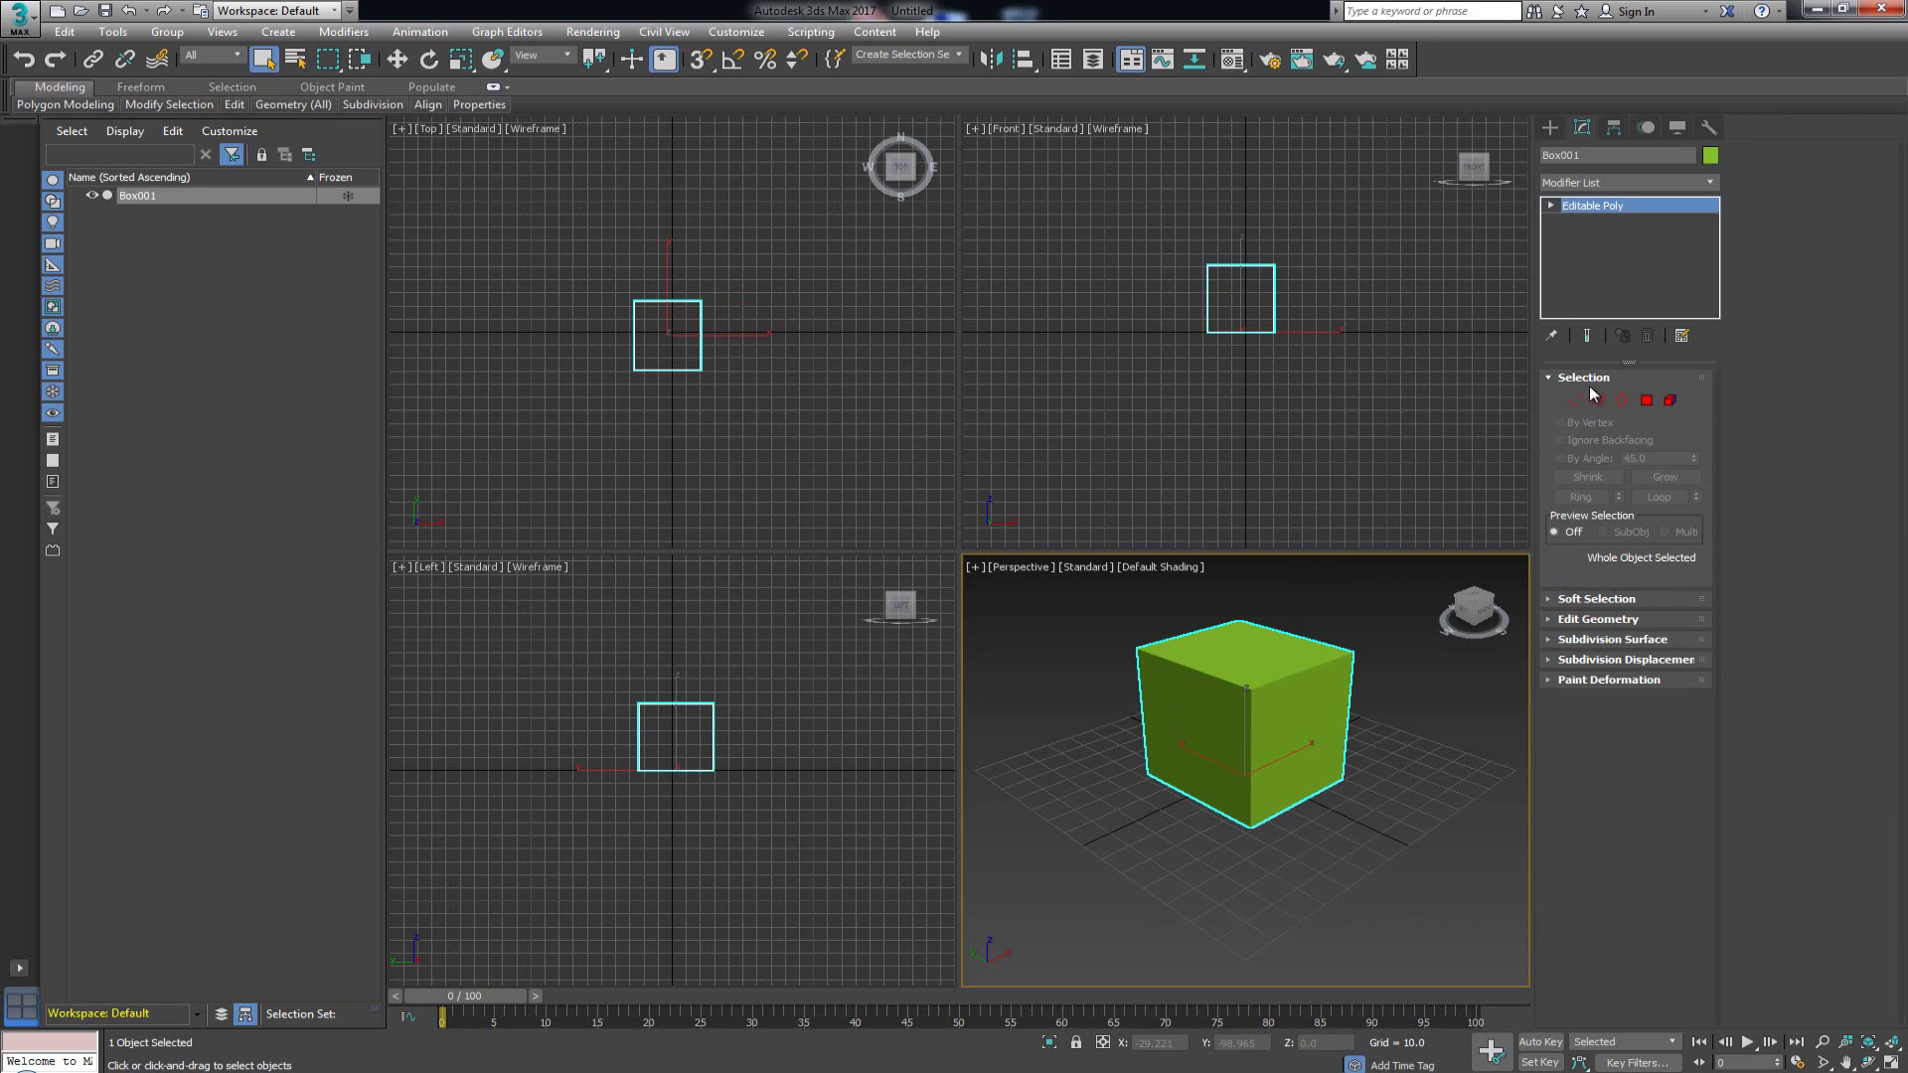
click(1589, 383)
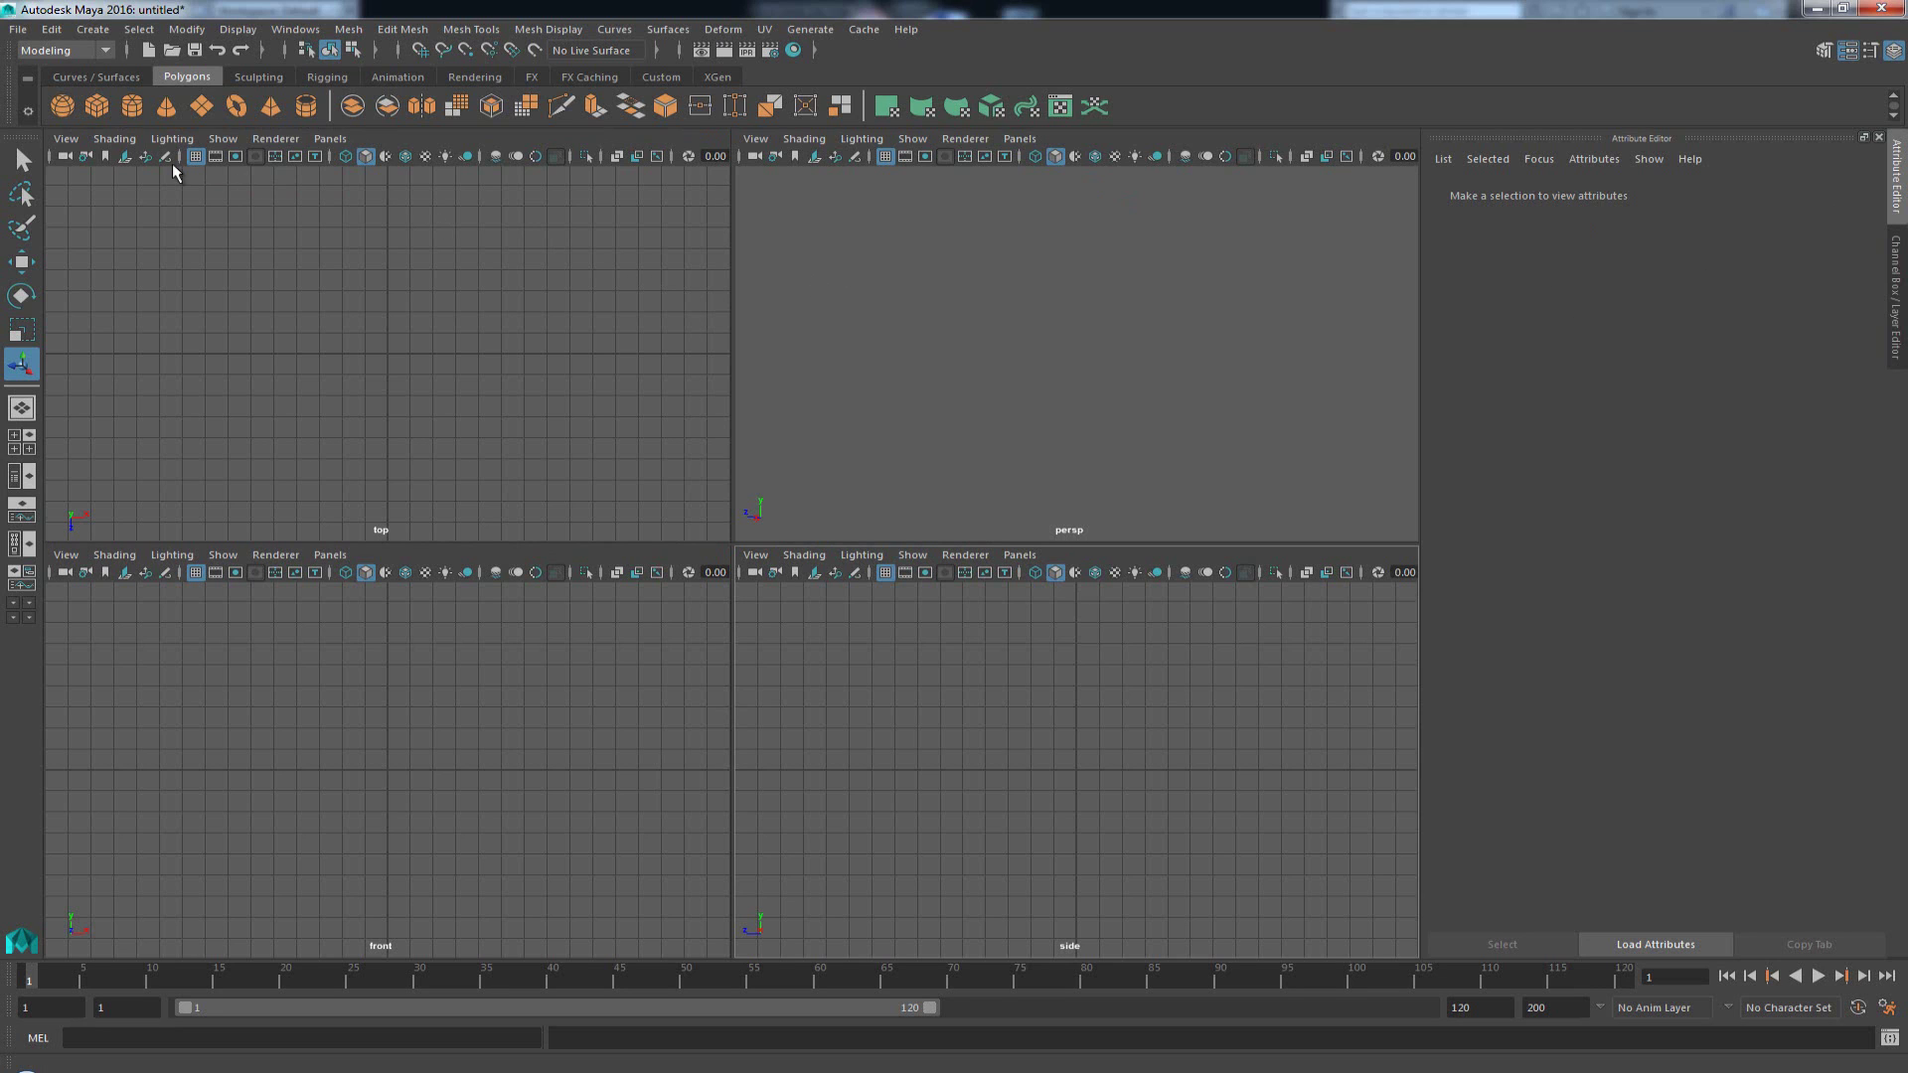
Create a polygon cube and stretch its width to about 3
click(97, 106)
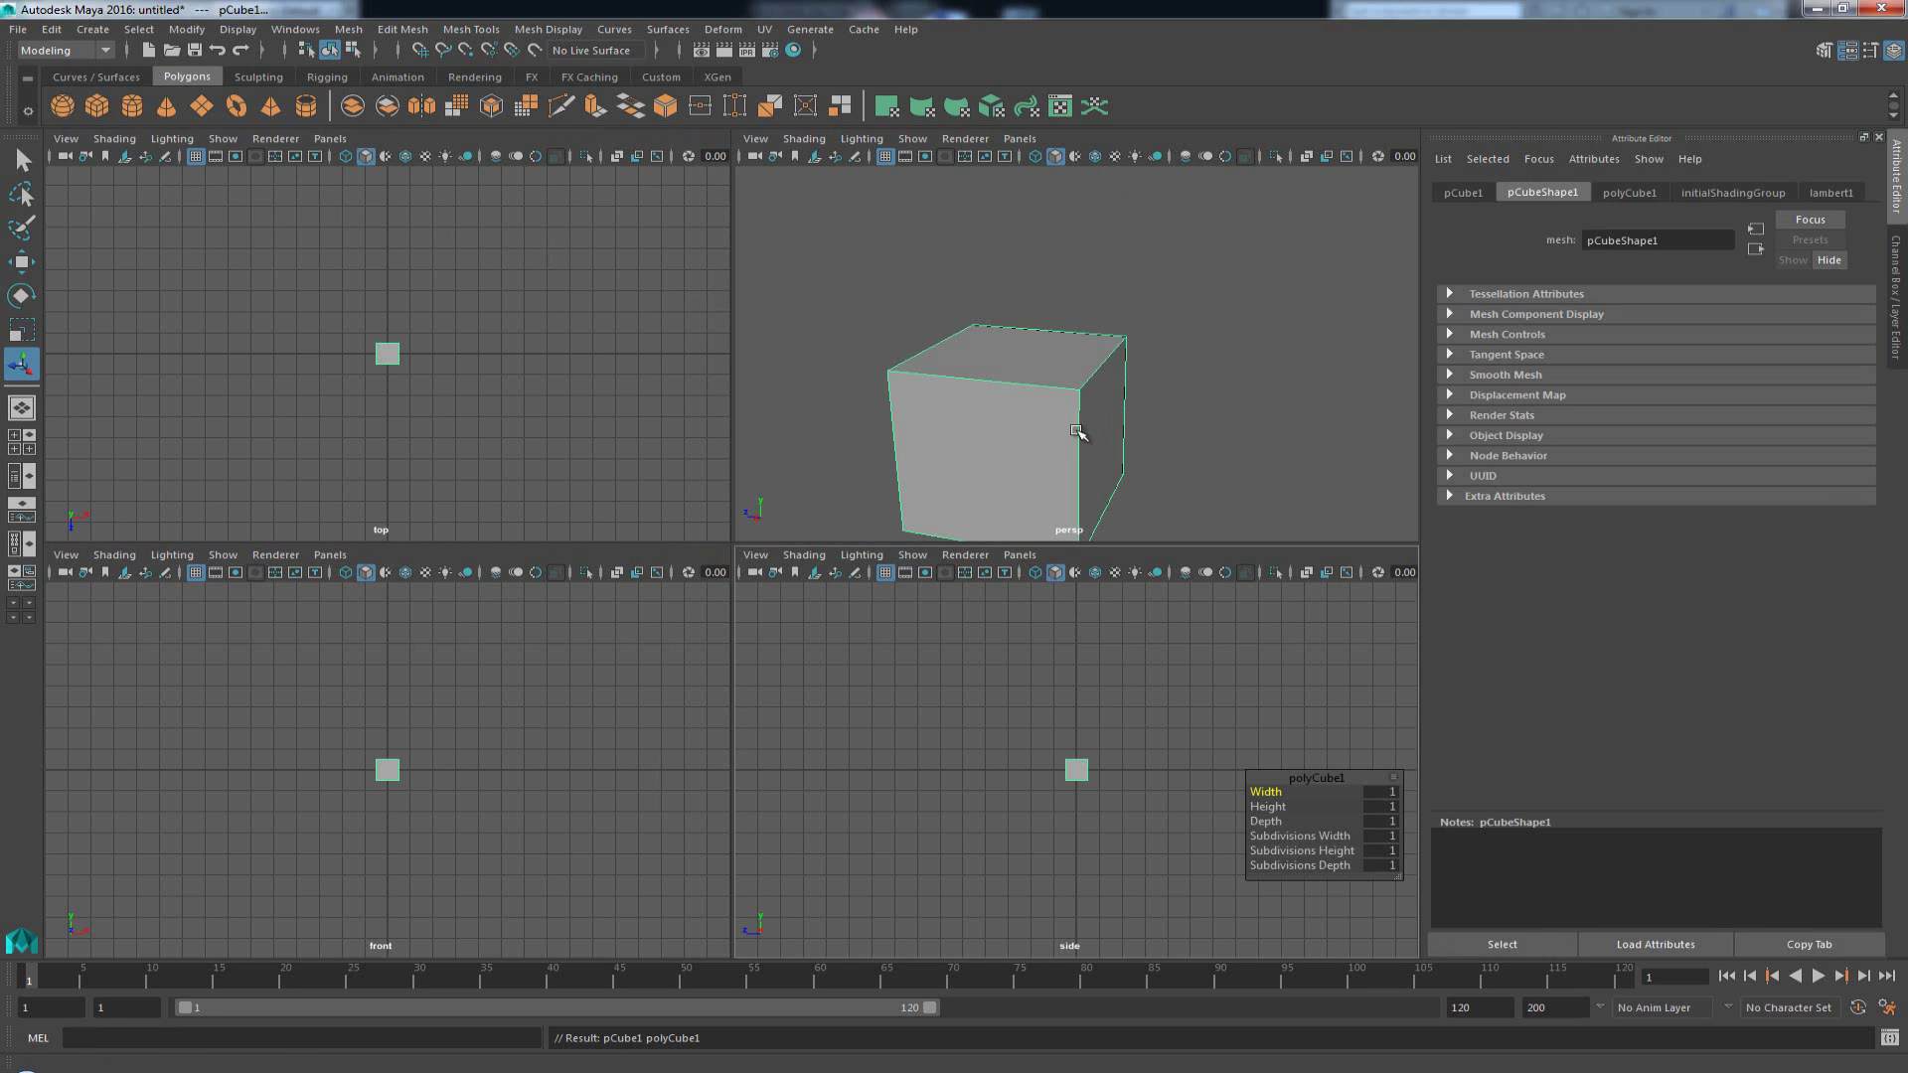
middle_drag(1080, 431, 1096, 375)
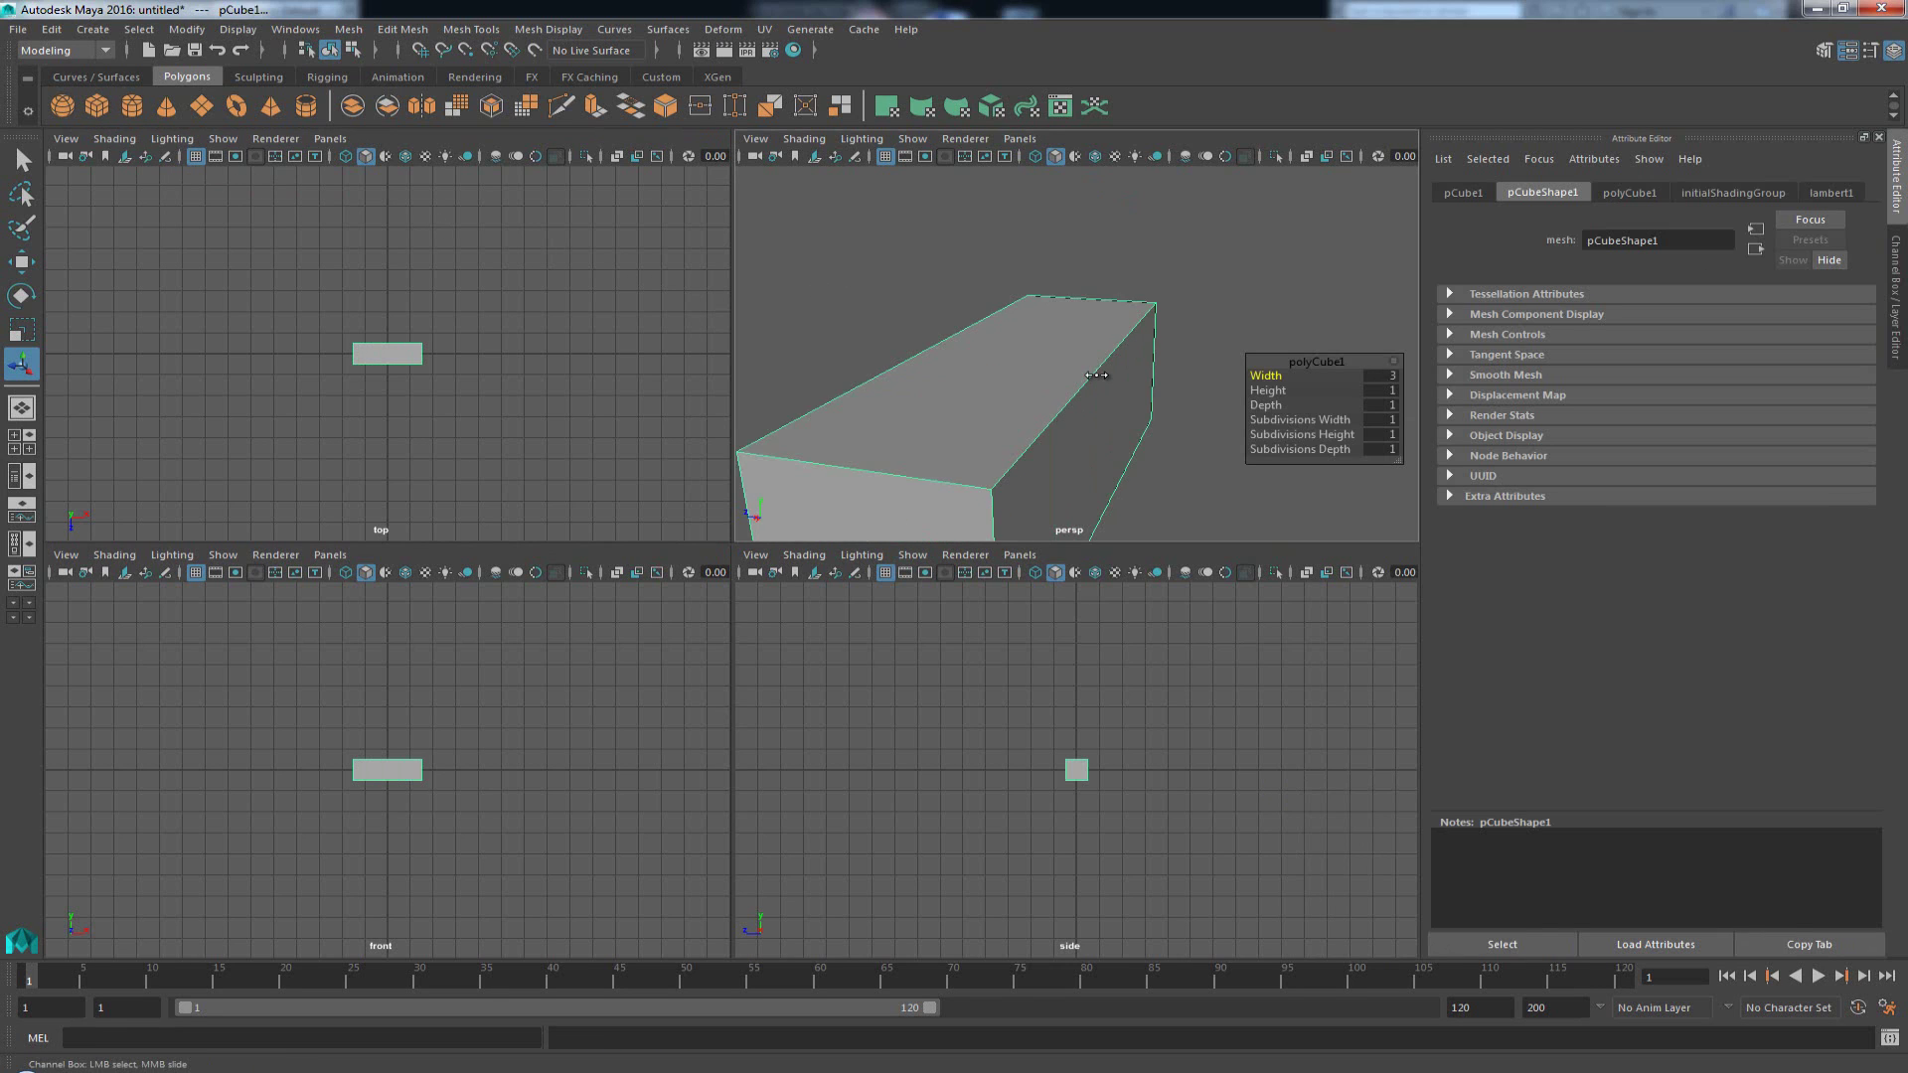
click(1239, 519)
click(1056, 413)
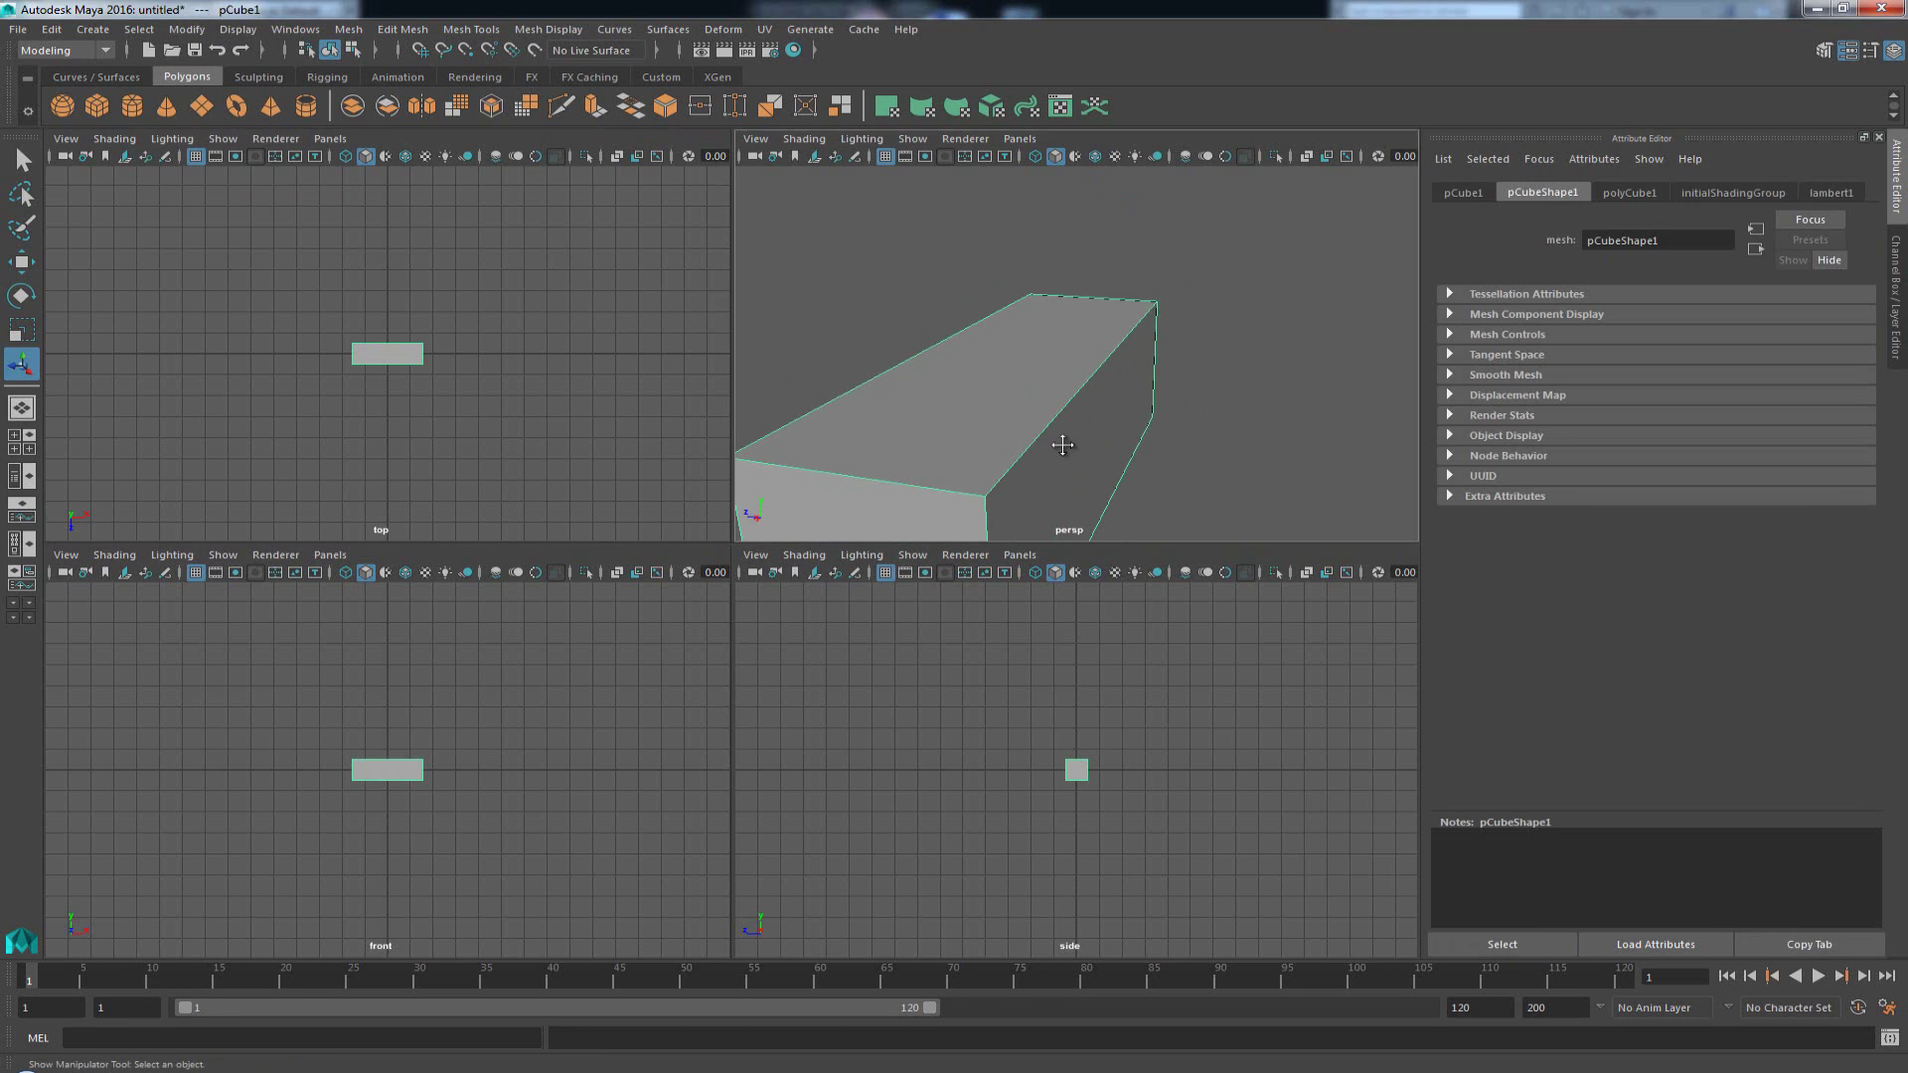
Turn on Use Min Screen under the cube's Tessellation Attributes
alt+right_drag(1060, 438, 1099, 376)
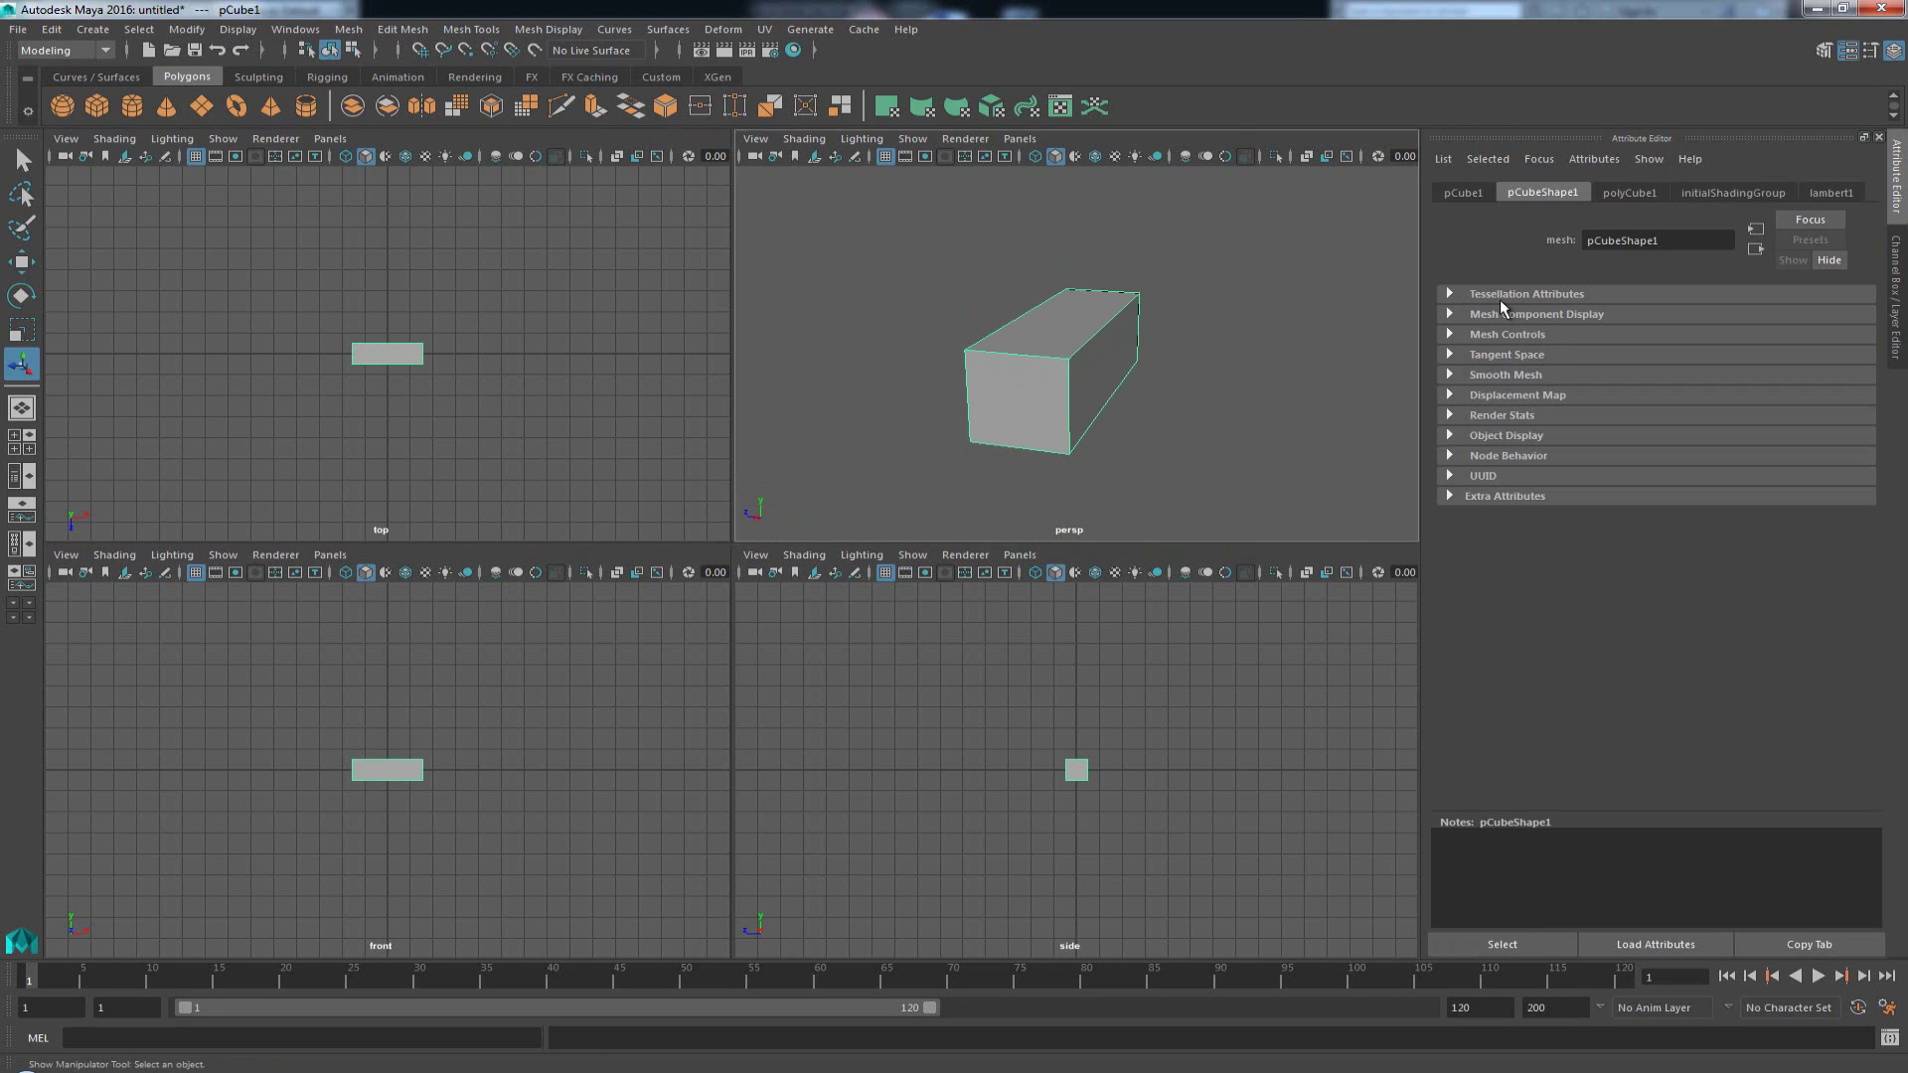
click(1469, 298)
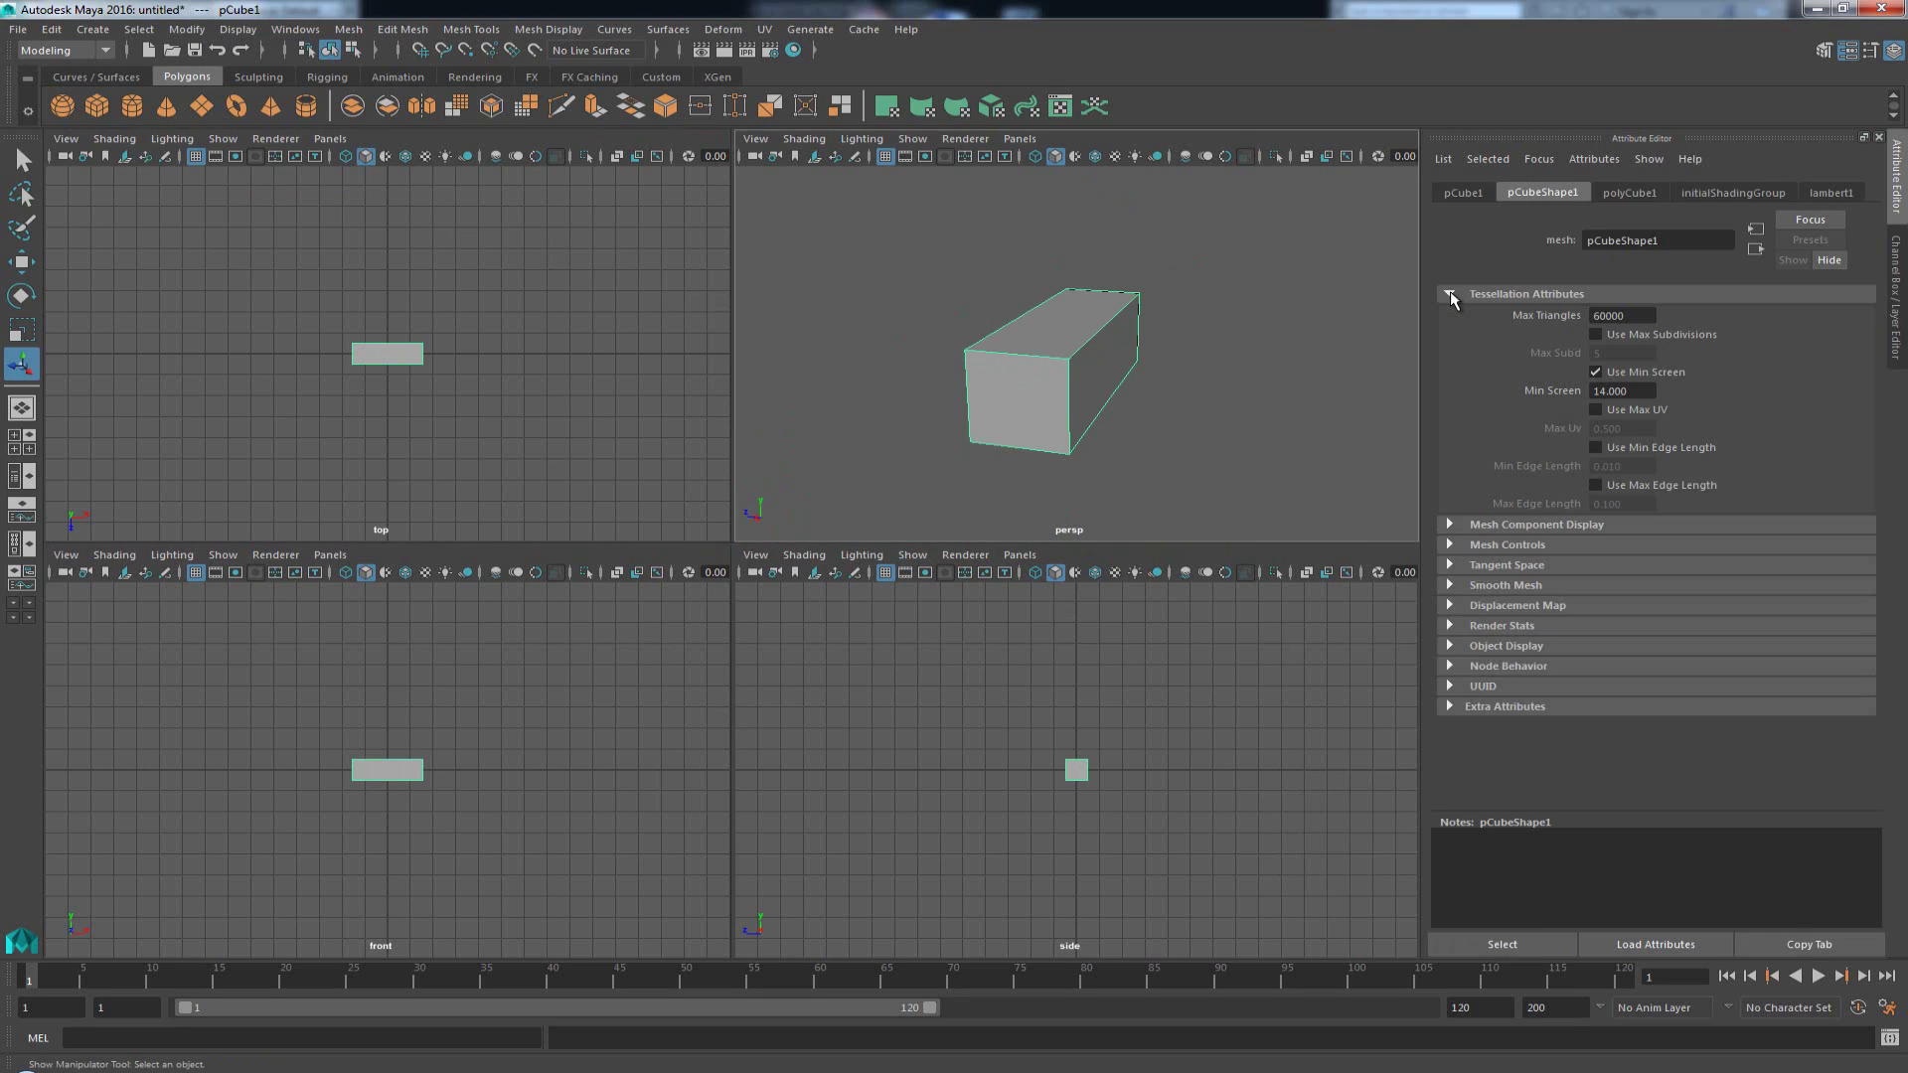
click(1595, 369)
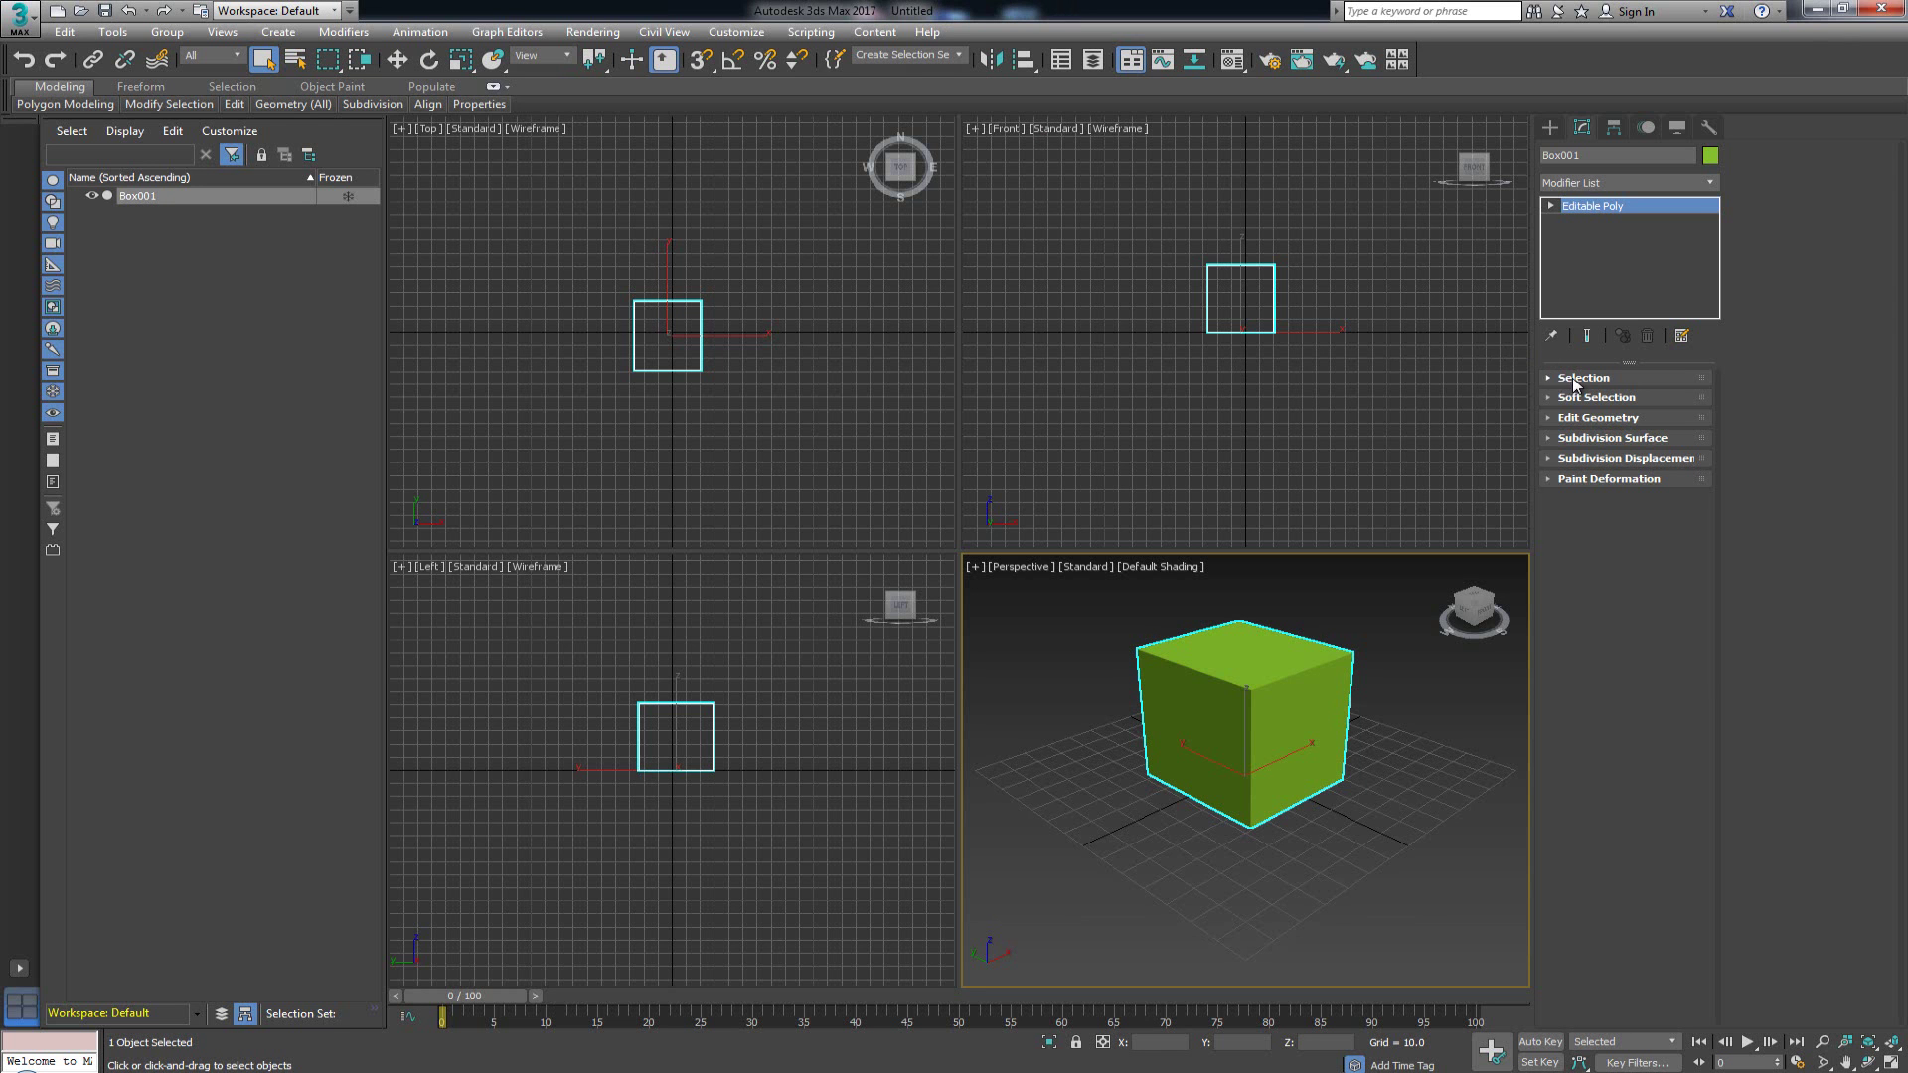
Expand the Selection rollout of the editable poly in the Modify panel
click(1584, 377)
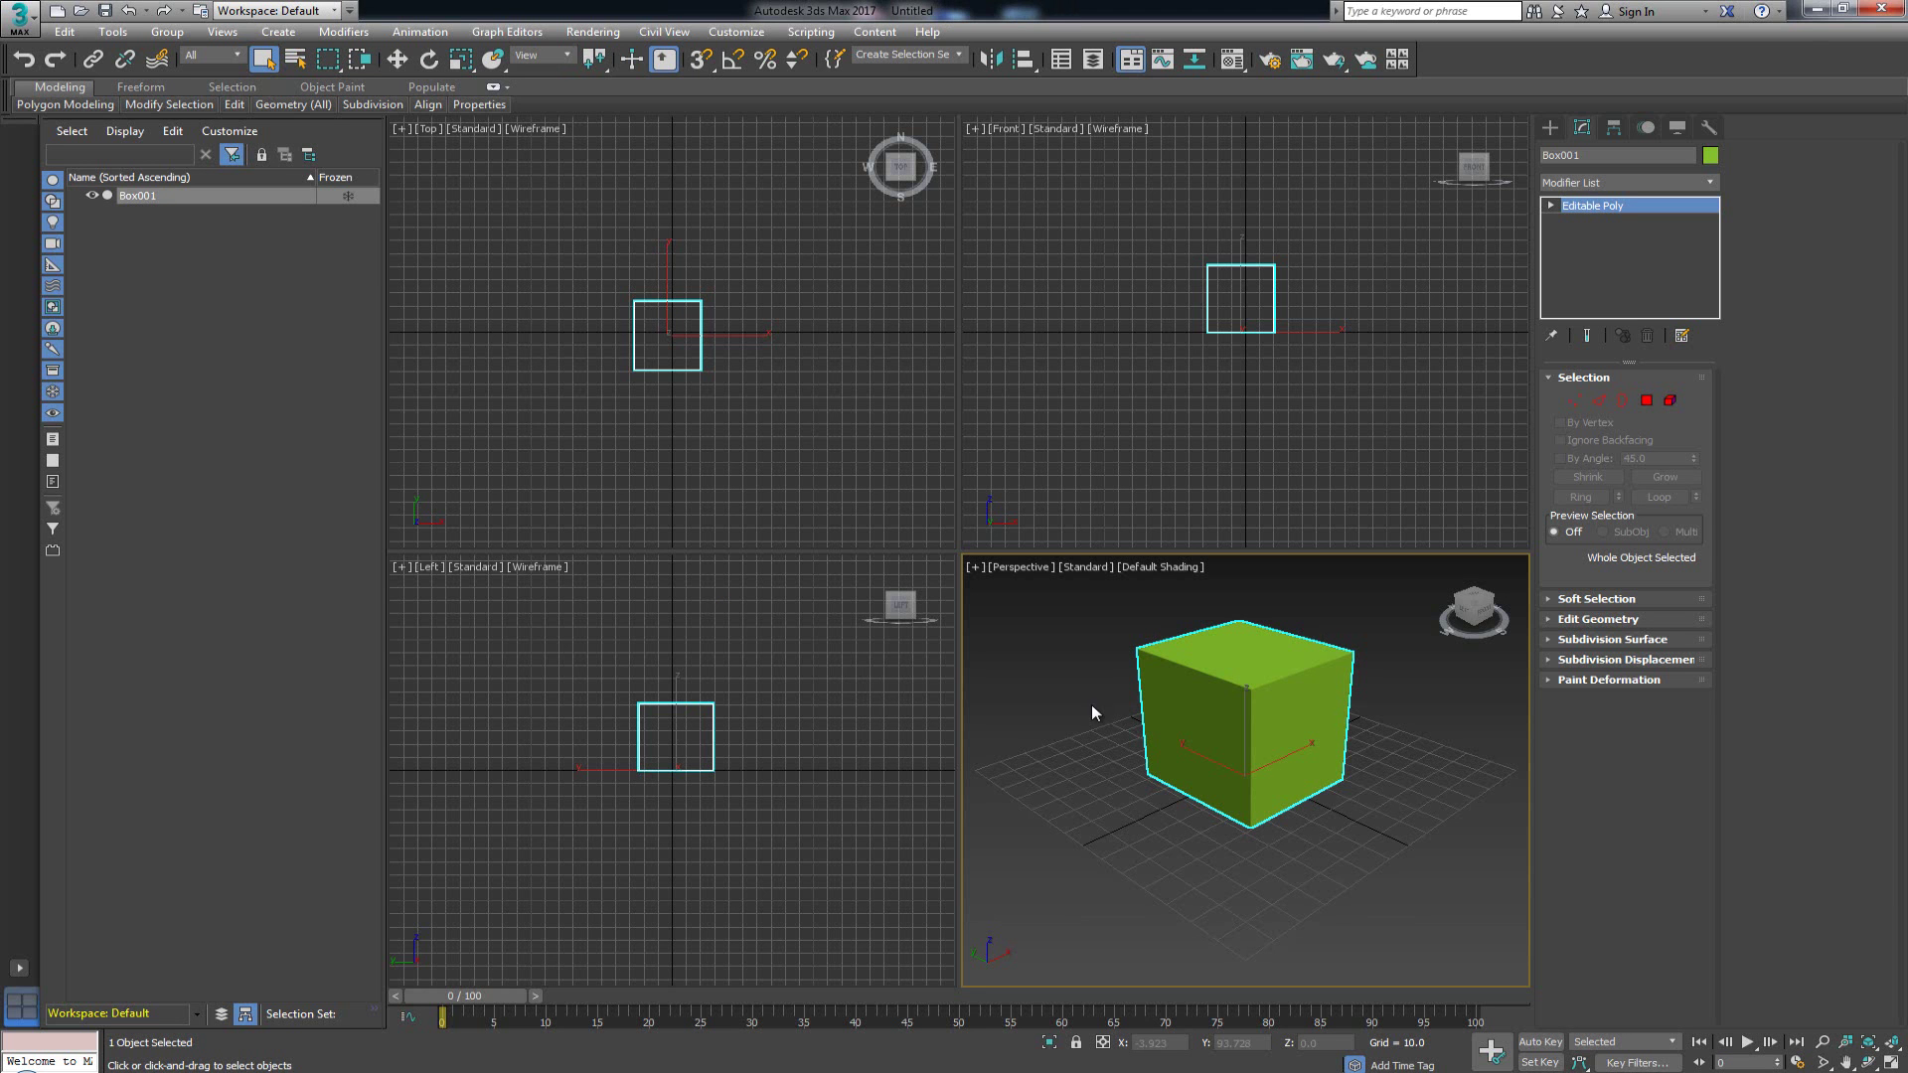
alt+middle_drag(1091, 706, 1160, 732)
scroll(1159, 748, up, 3)
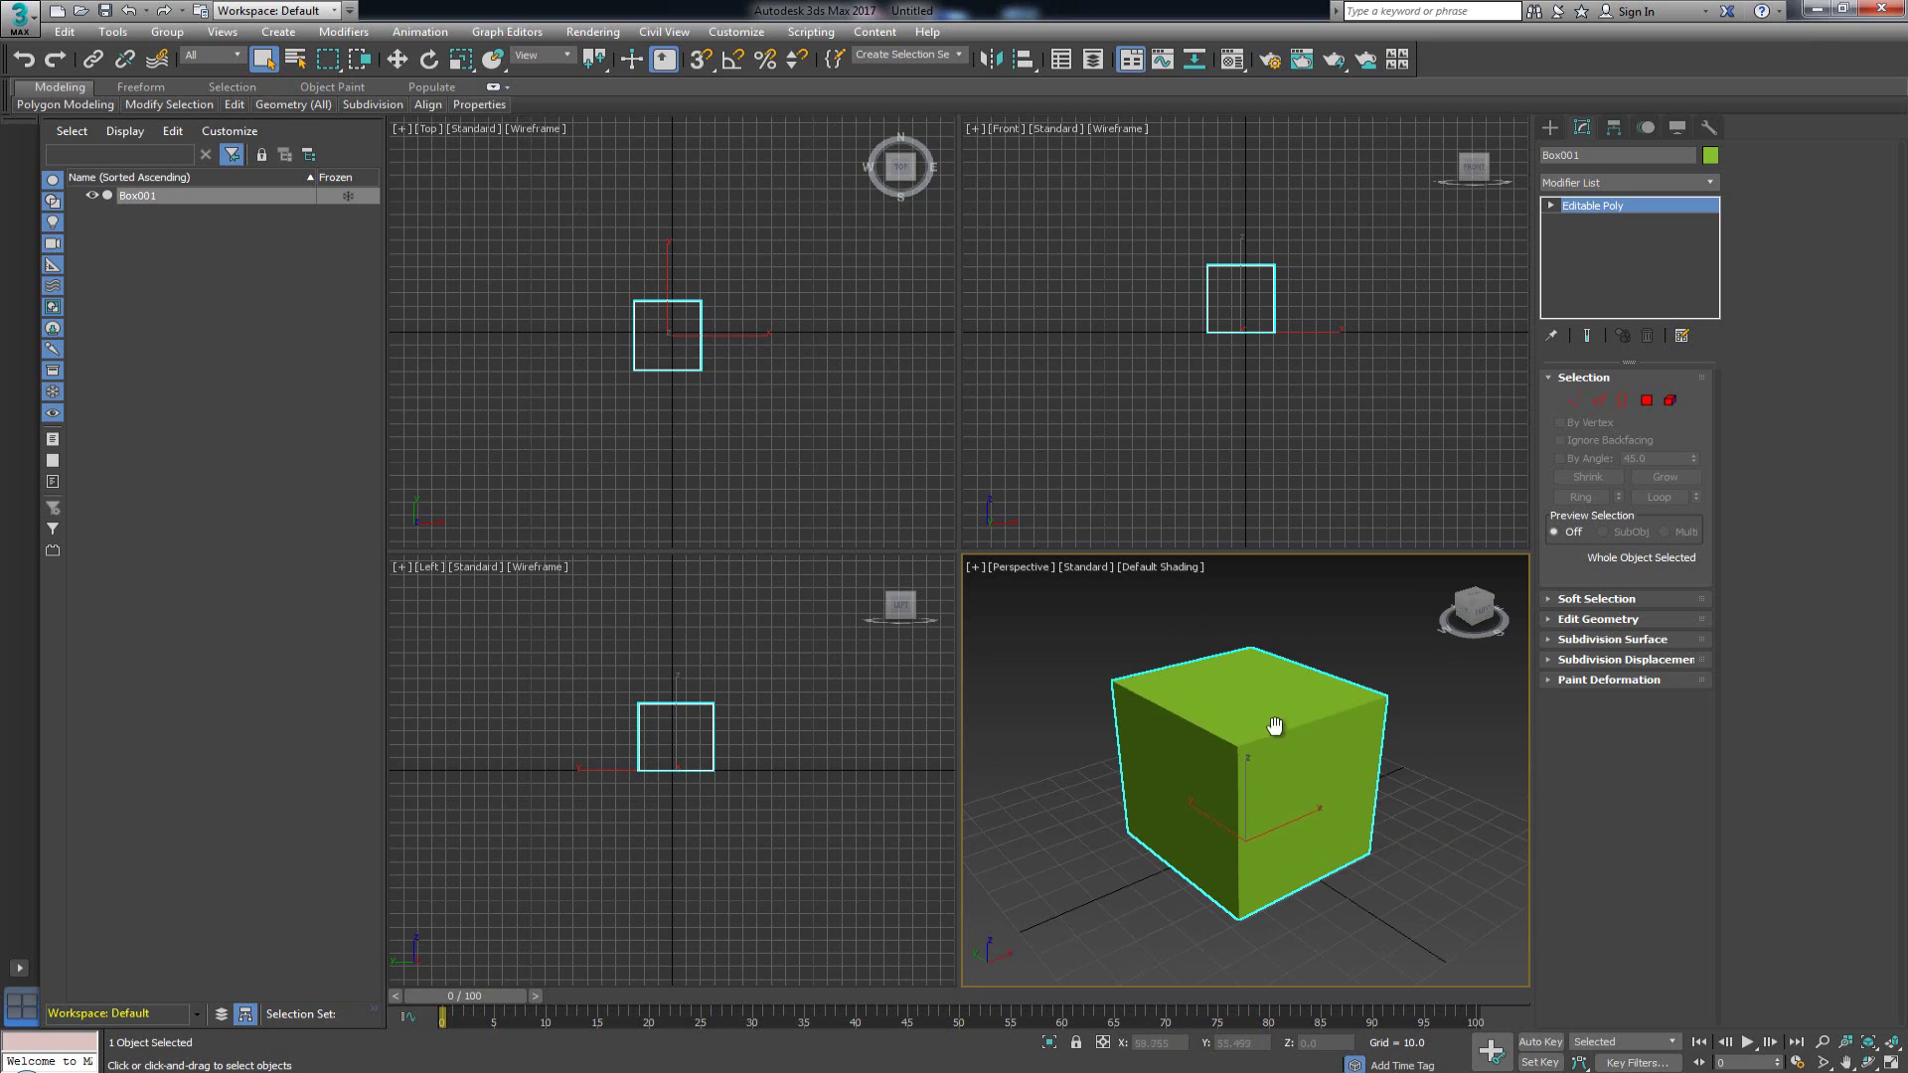
middle_drag(1275, 726, 1268, 711)
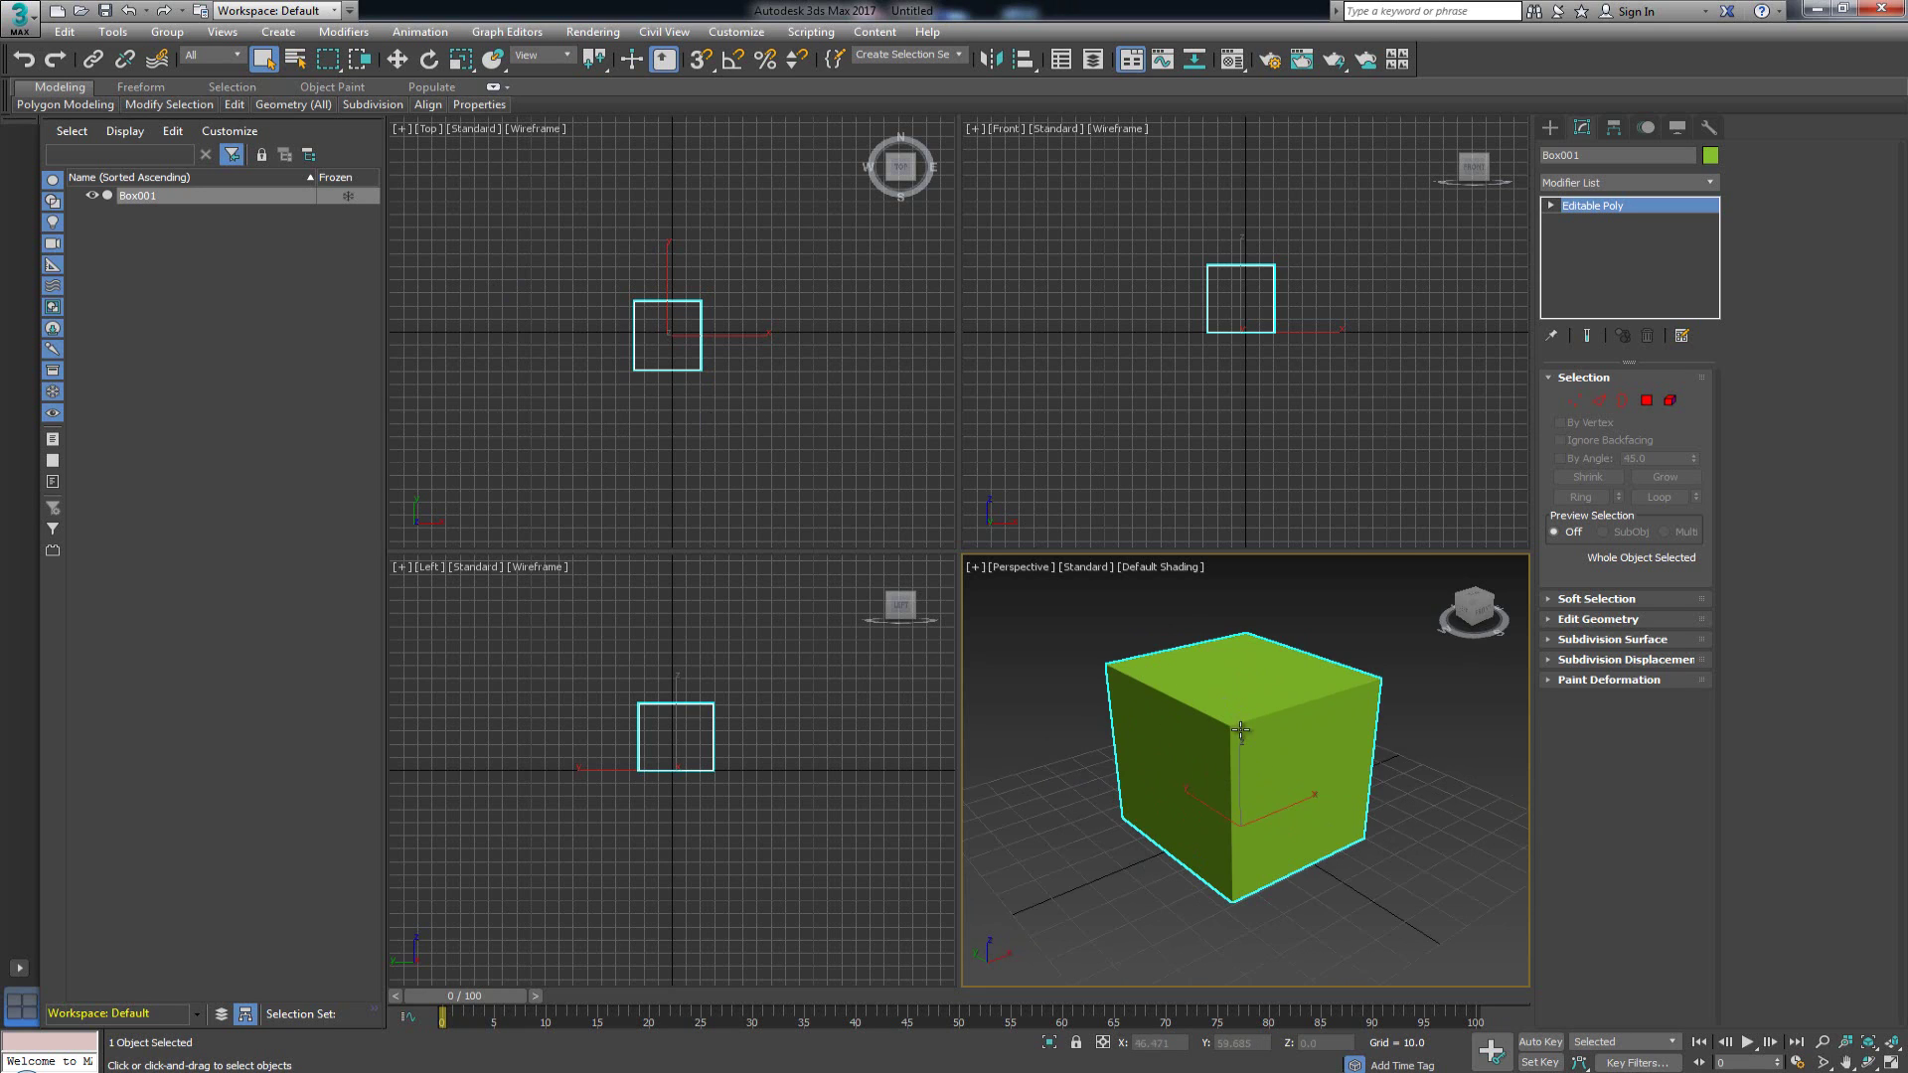
scroll(1204, 720, down, 2)
scroll(1202, 724, up, 2)
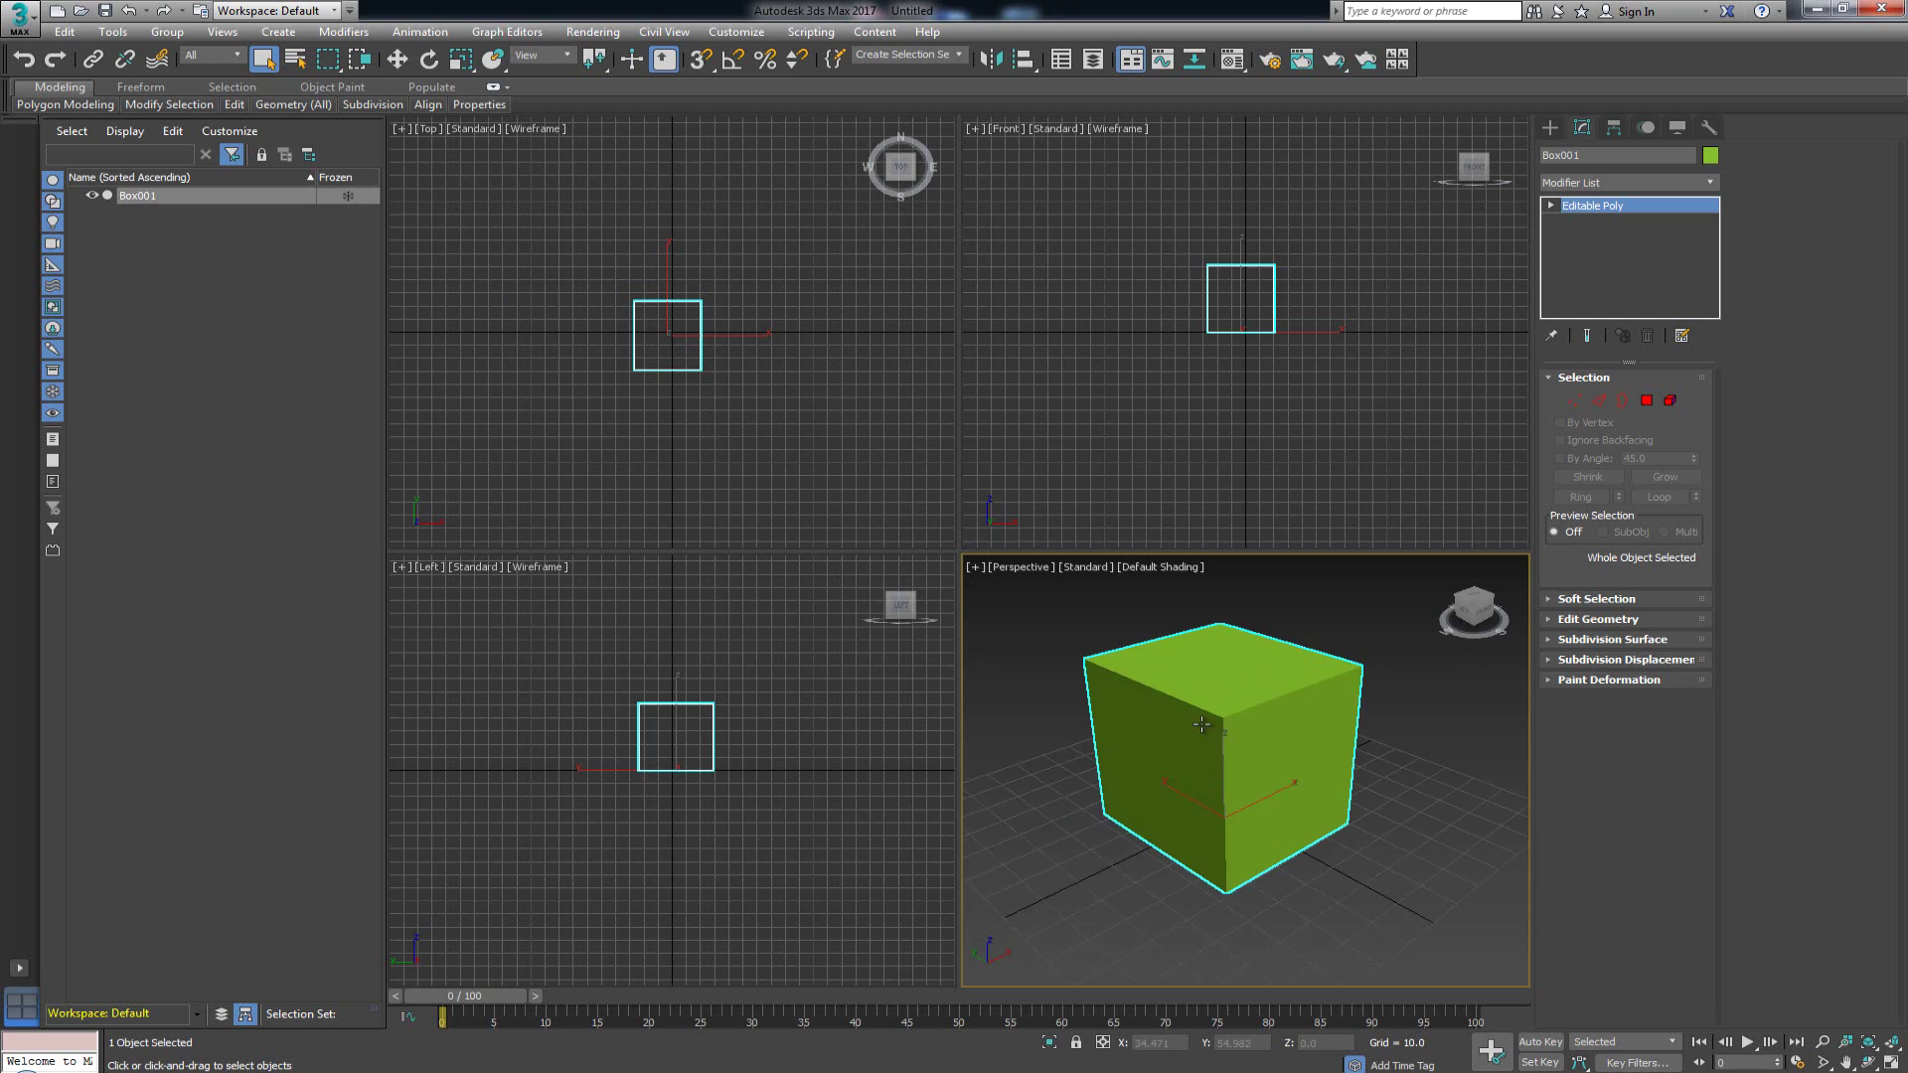
scroll(1201, 724, up, 1)
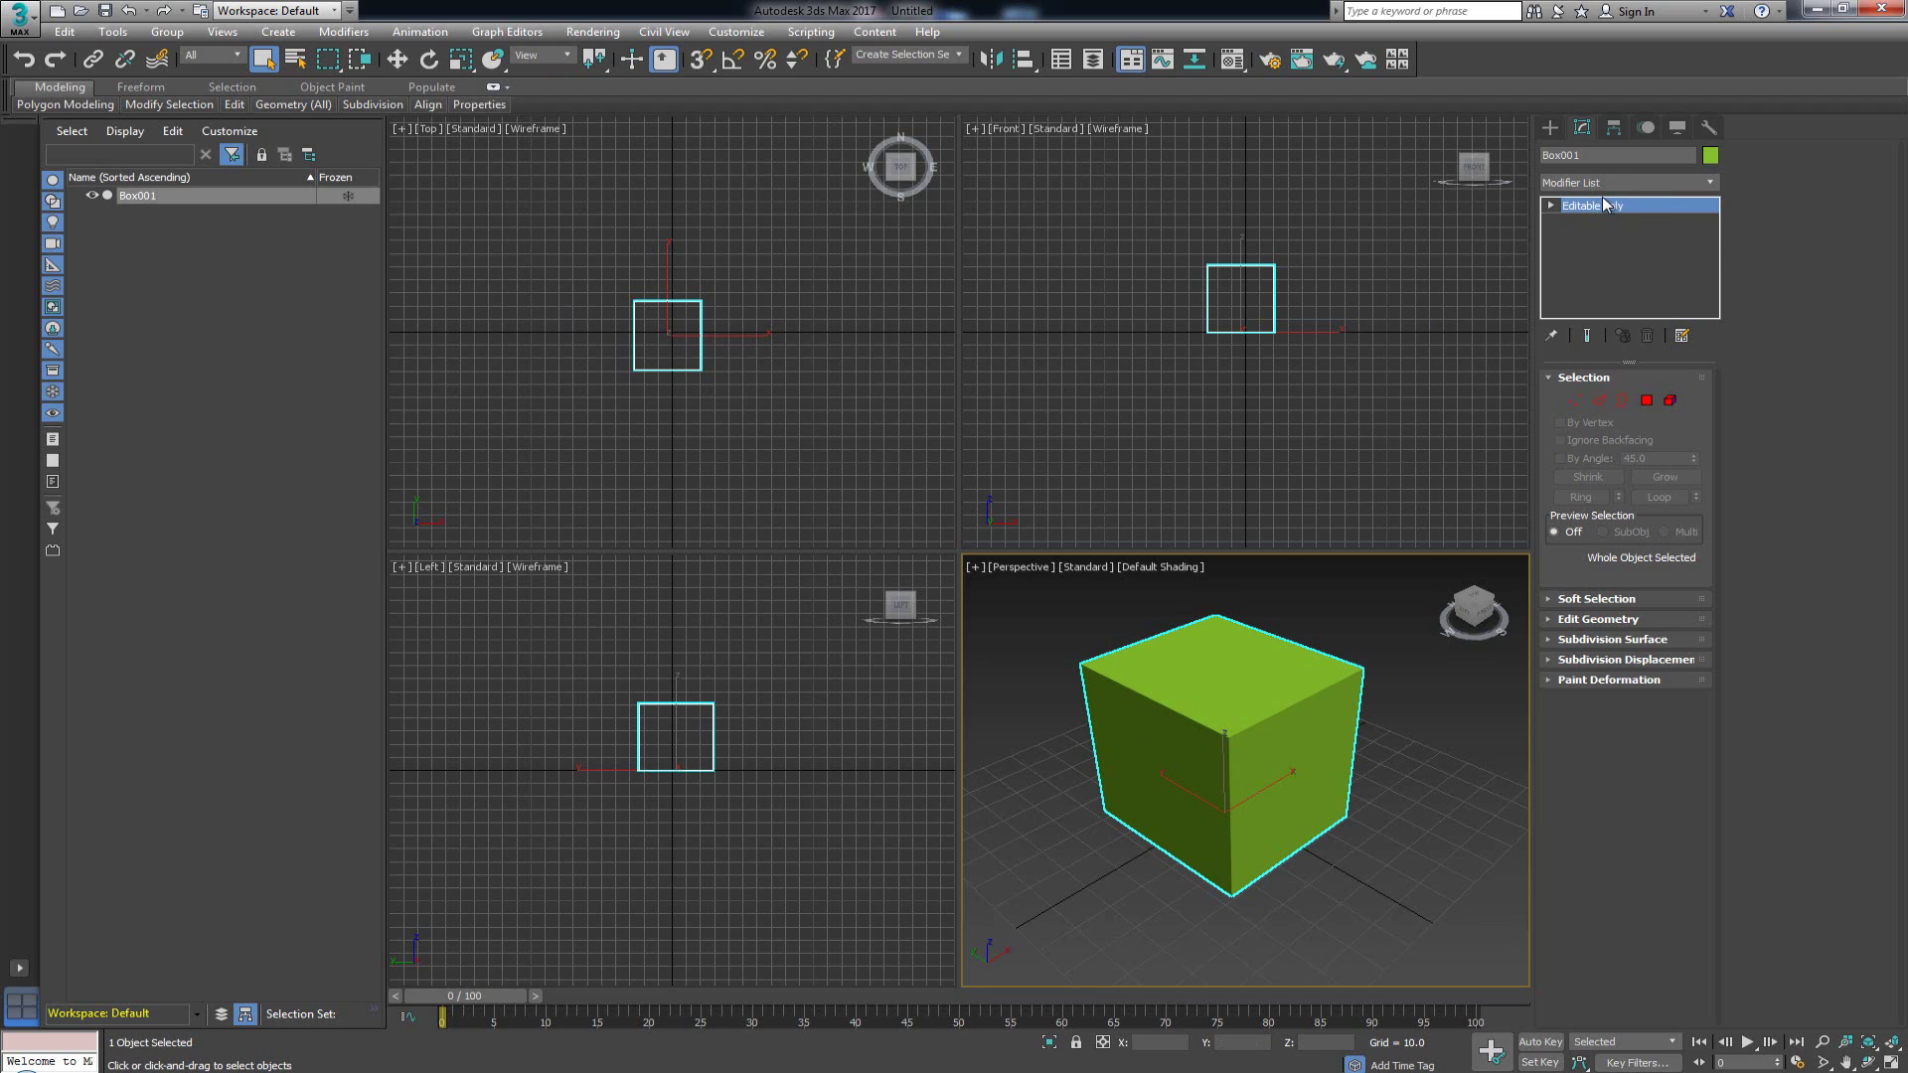
Enable Show Buttons for the modifier set, then view and close Configure Modifier Sets
click(1681, 337)
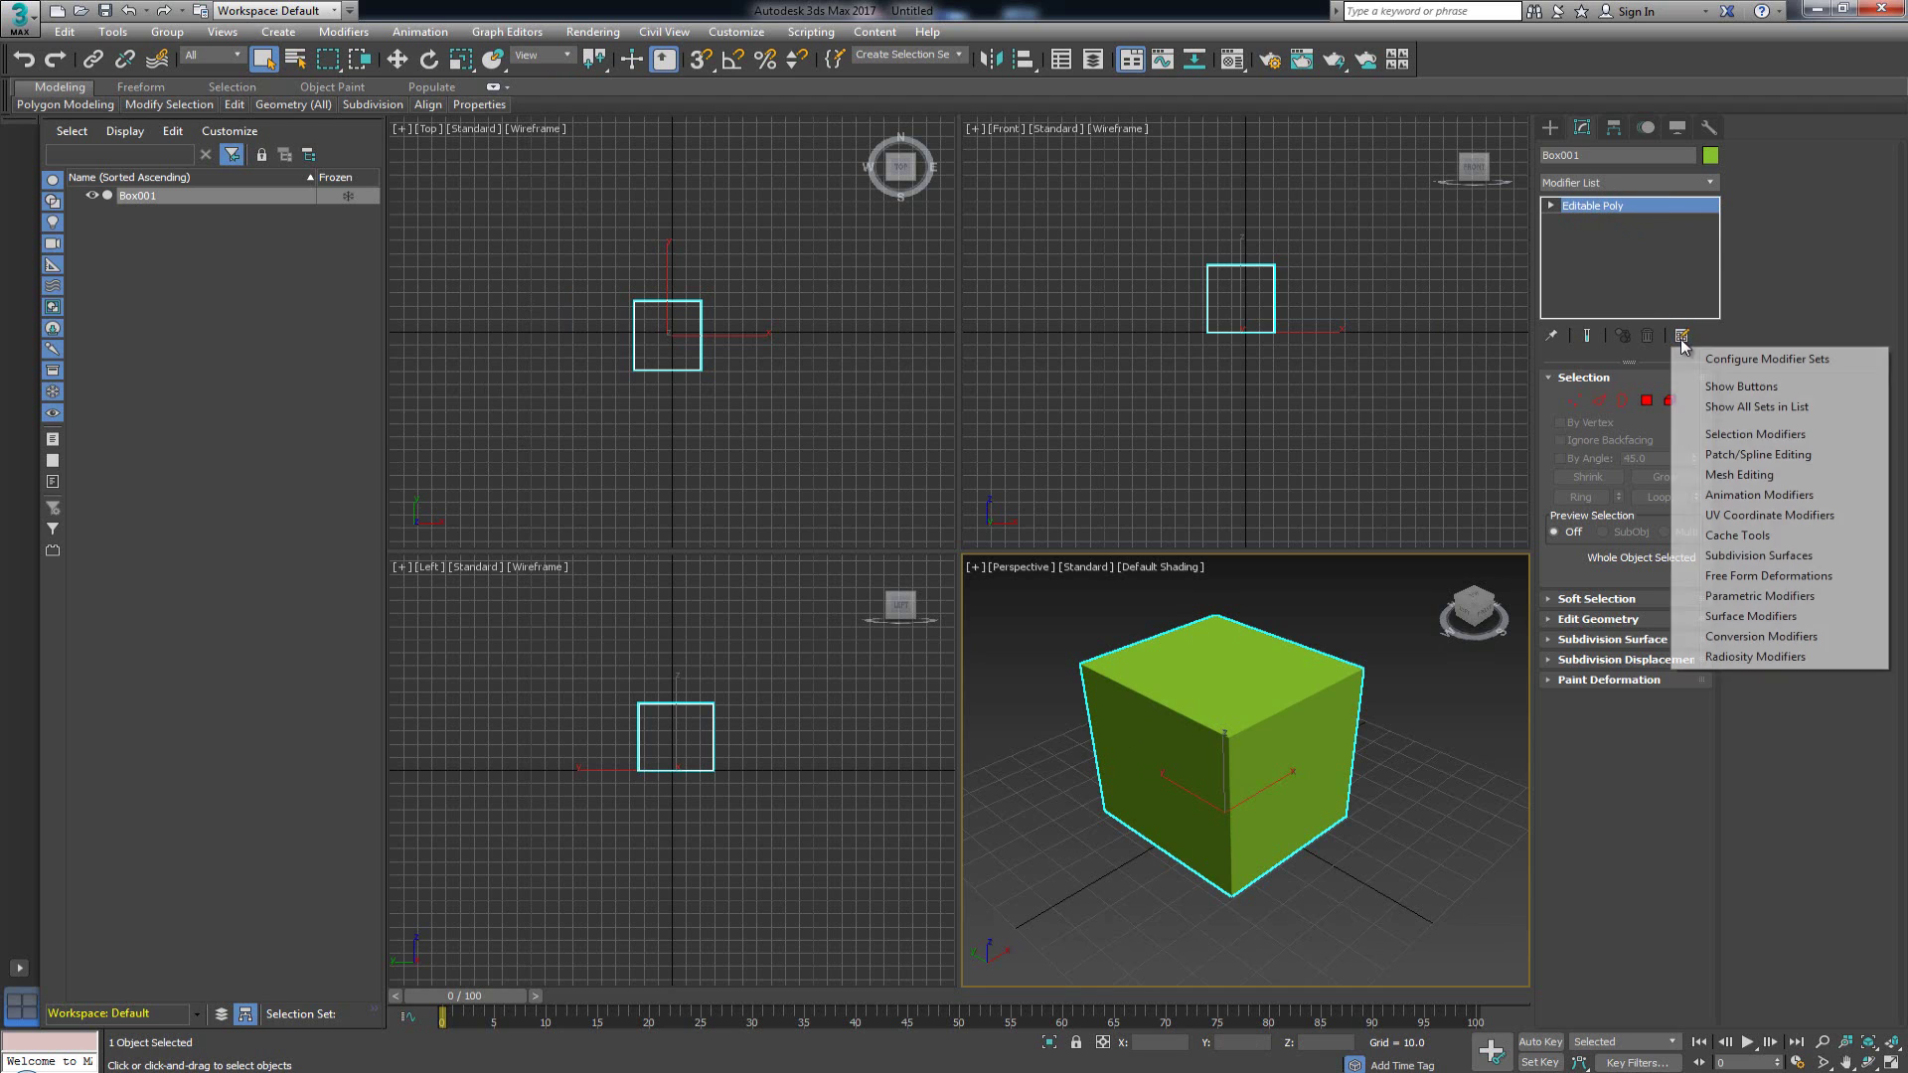
click(1740, 388)
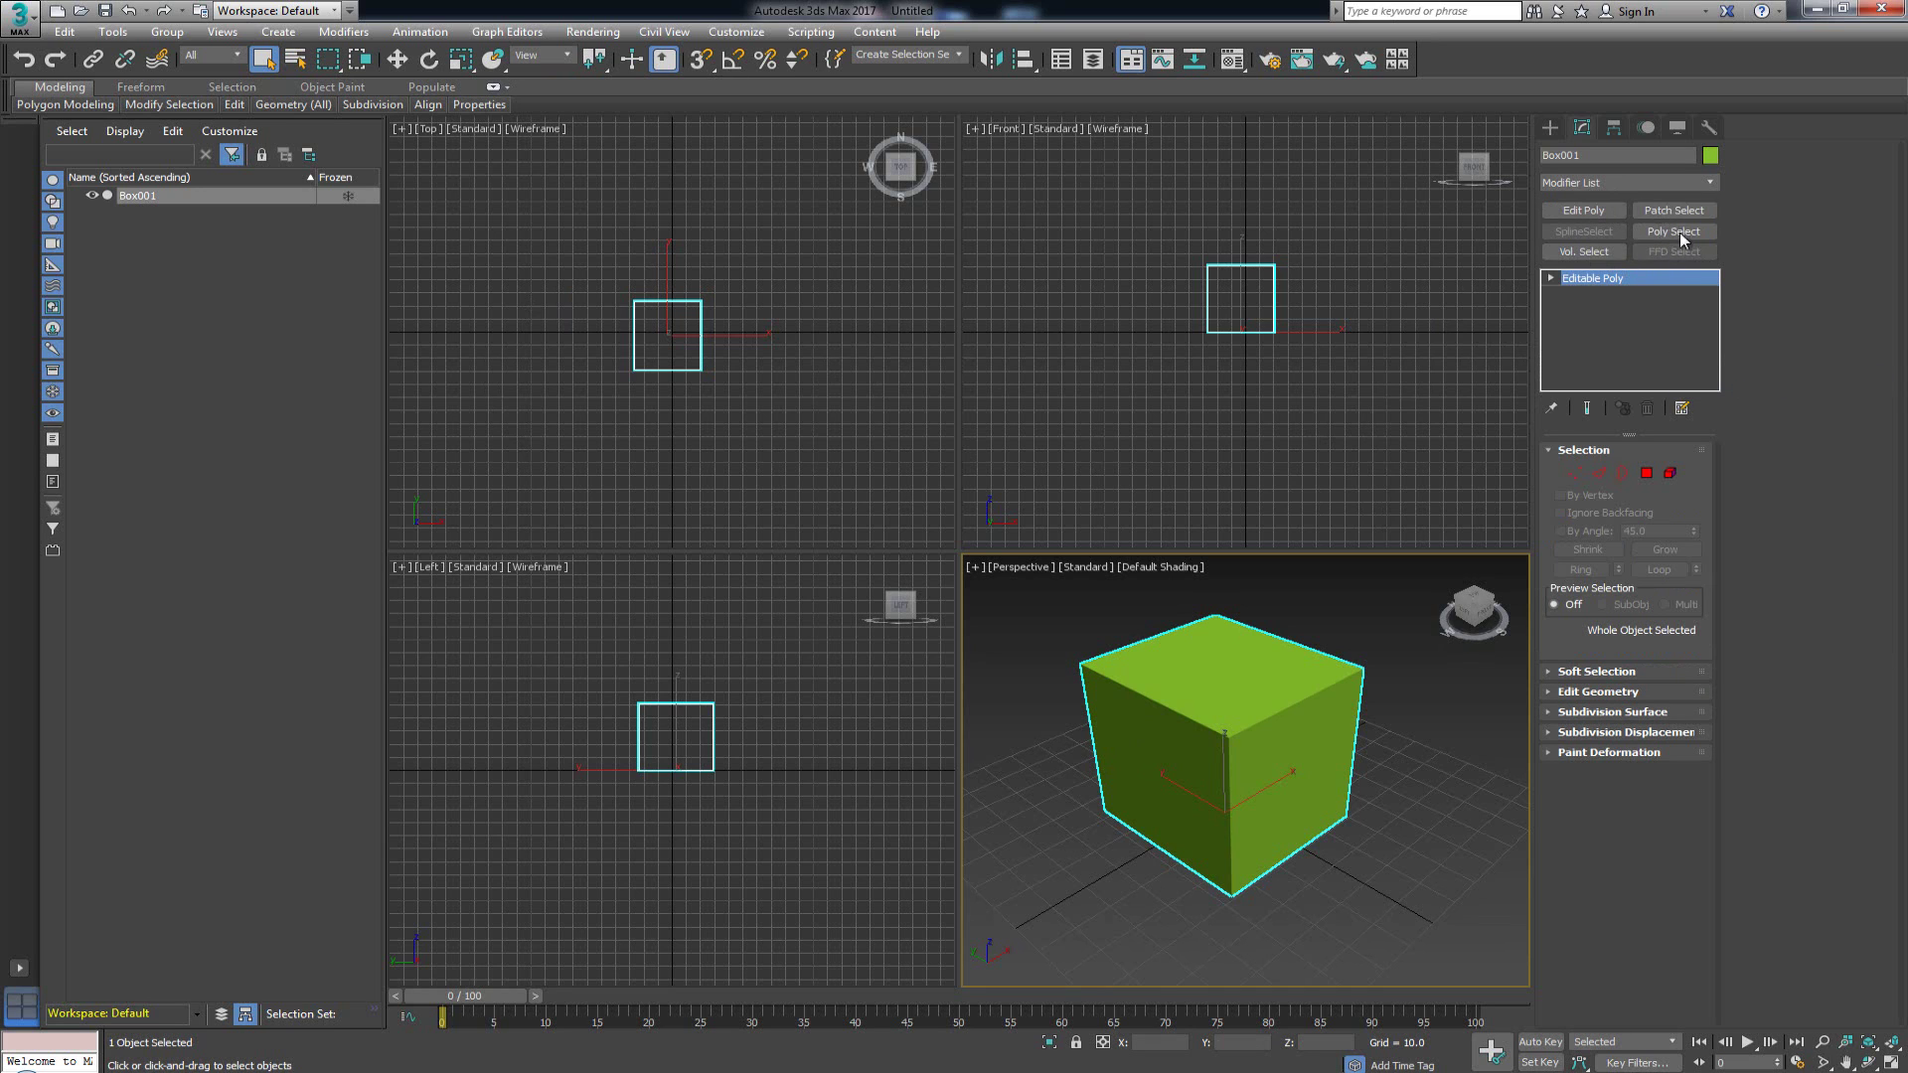
click(1681, 408)
click(1705, 433)
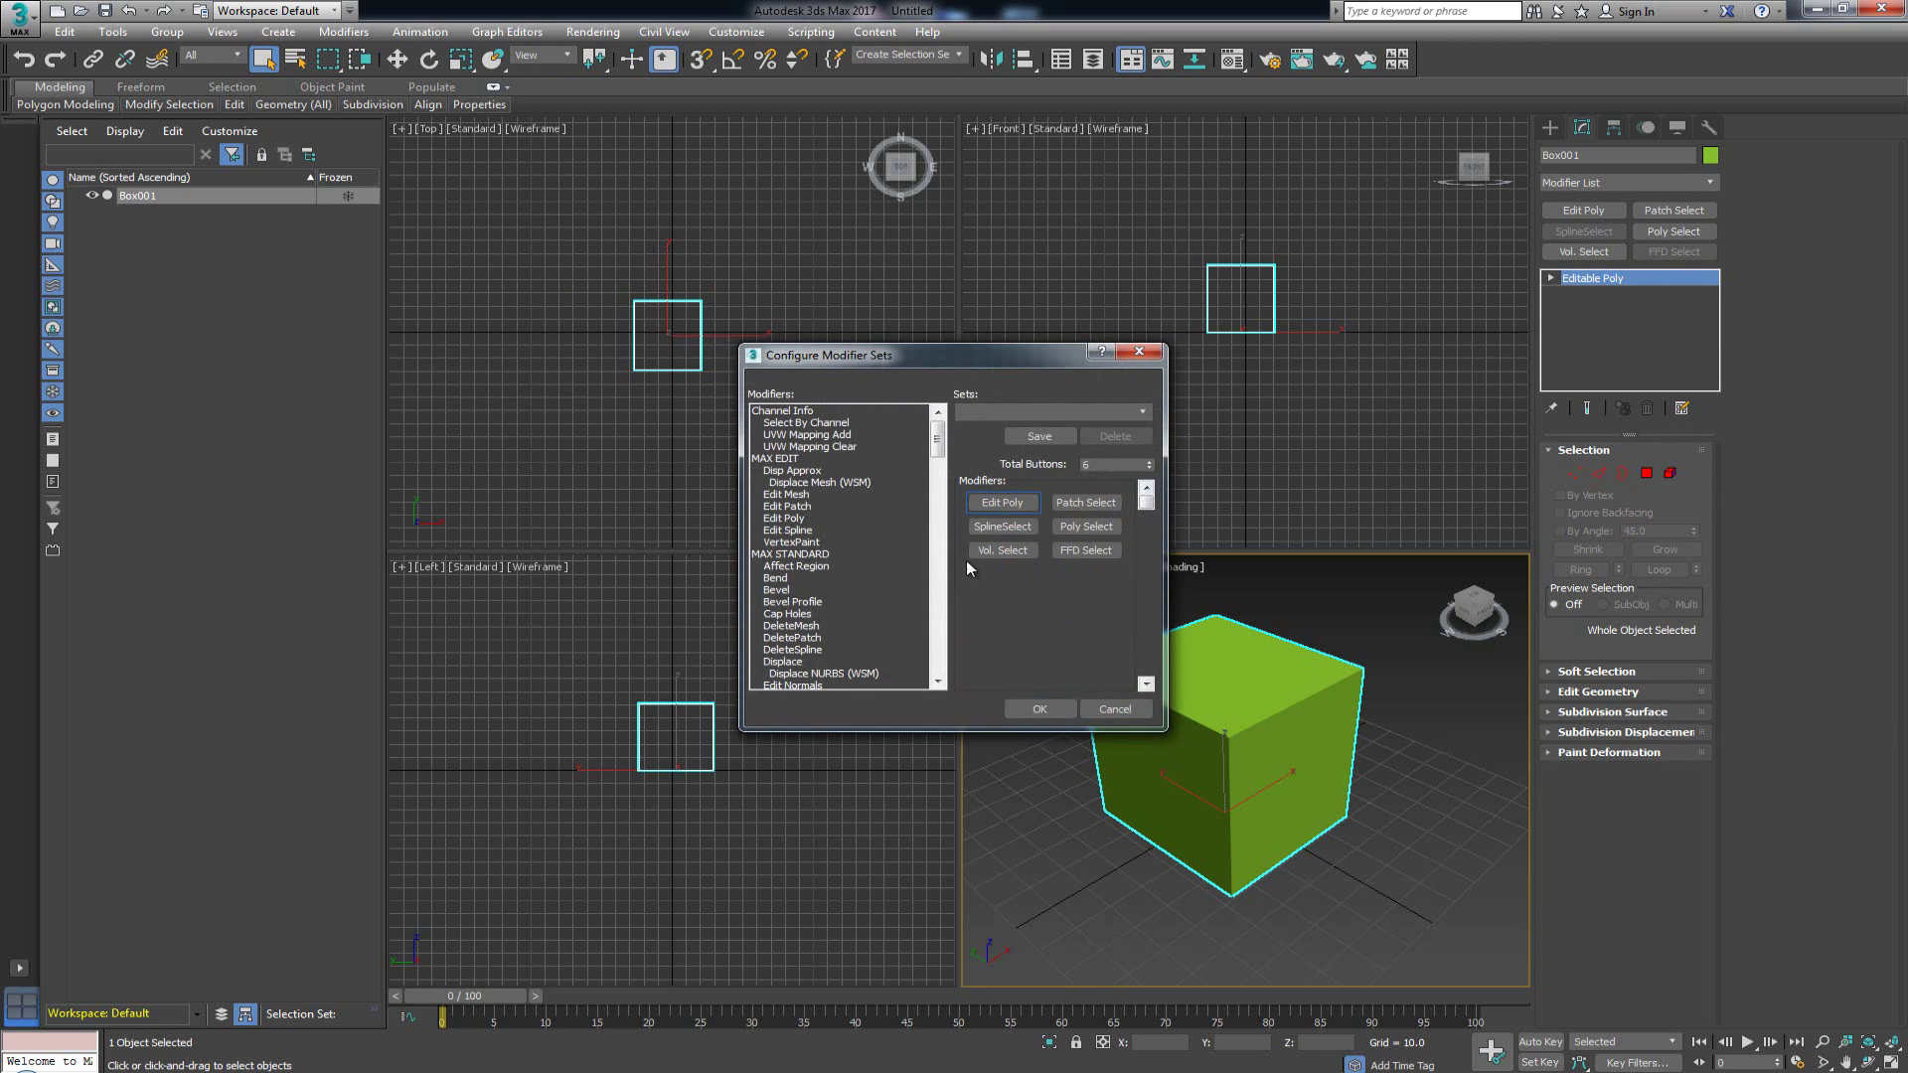
click(1139, 353)
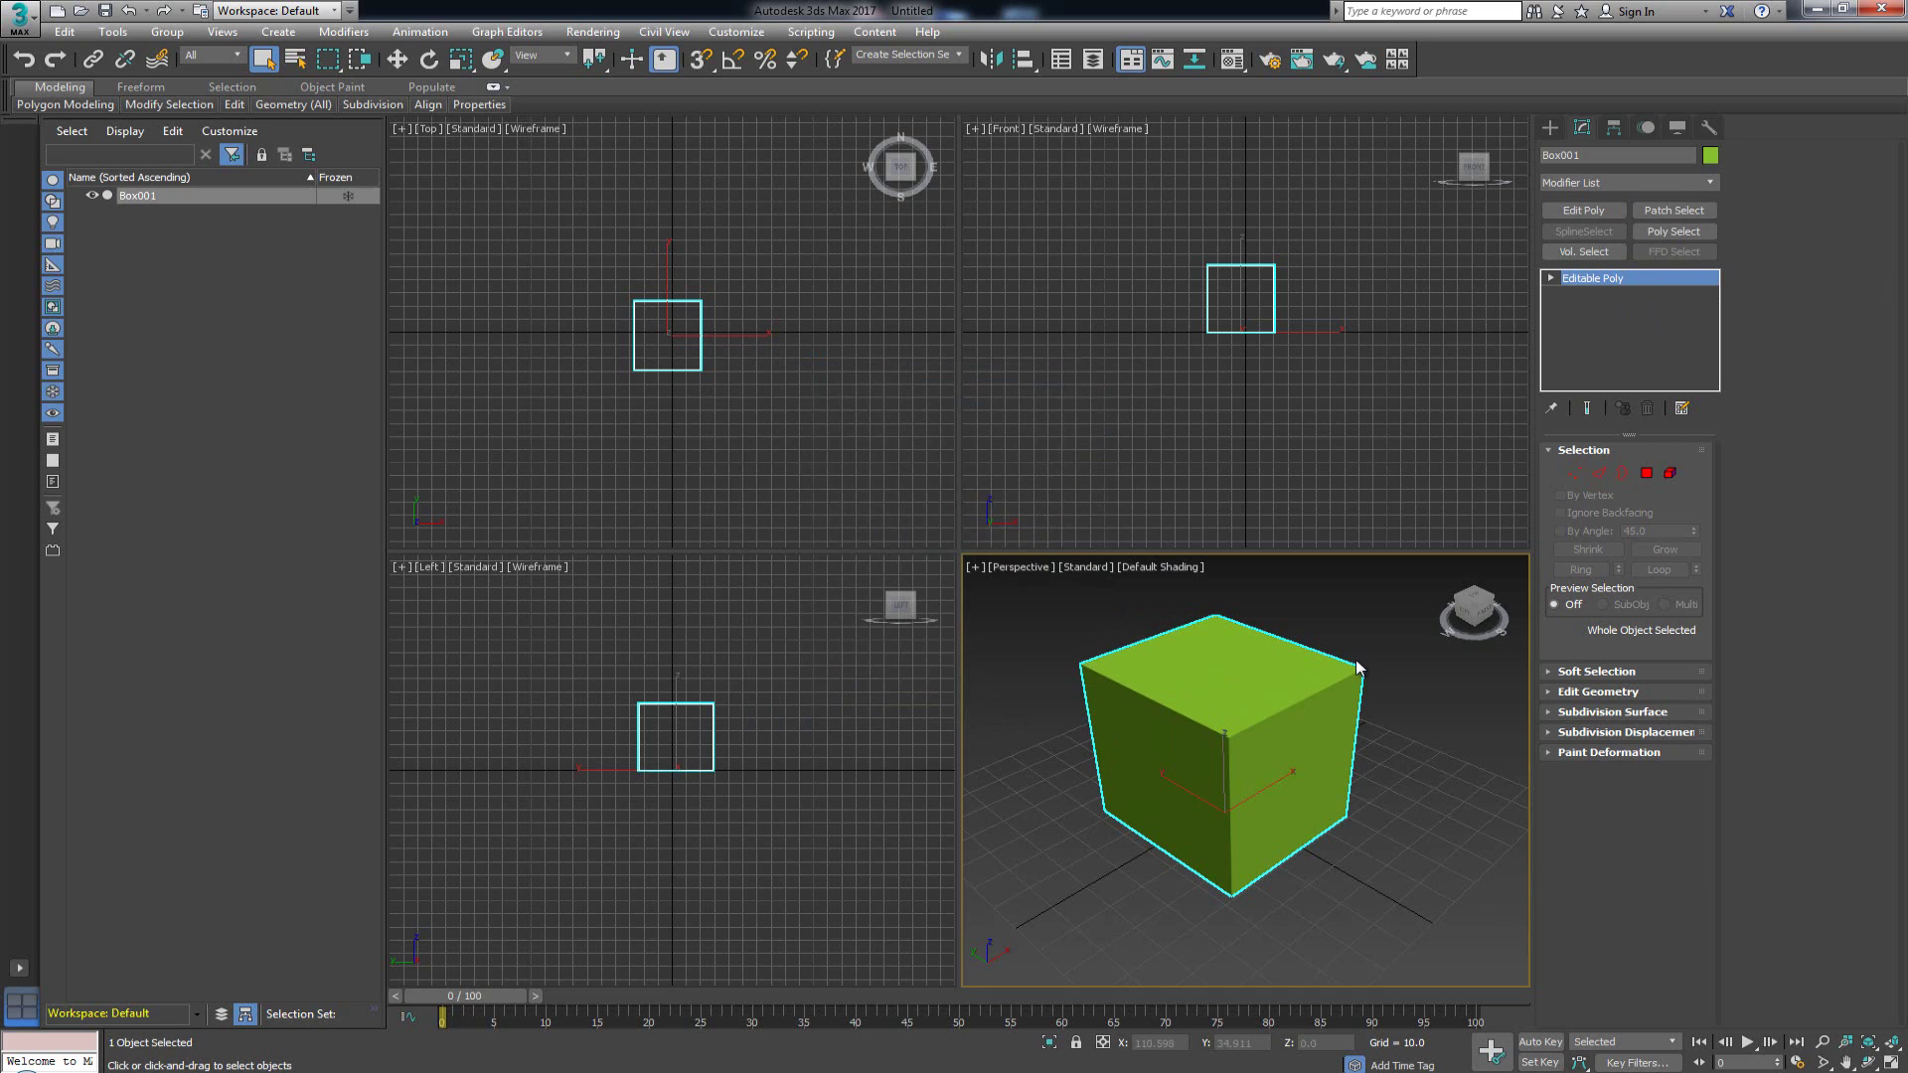
Pan, orbit and zoom the Perspective view to inspect the green box
middle_drag(1153, 657, 1177, 639)
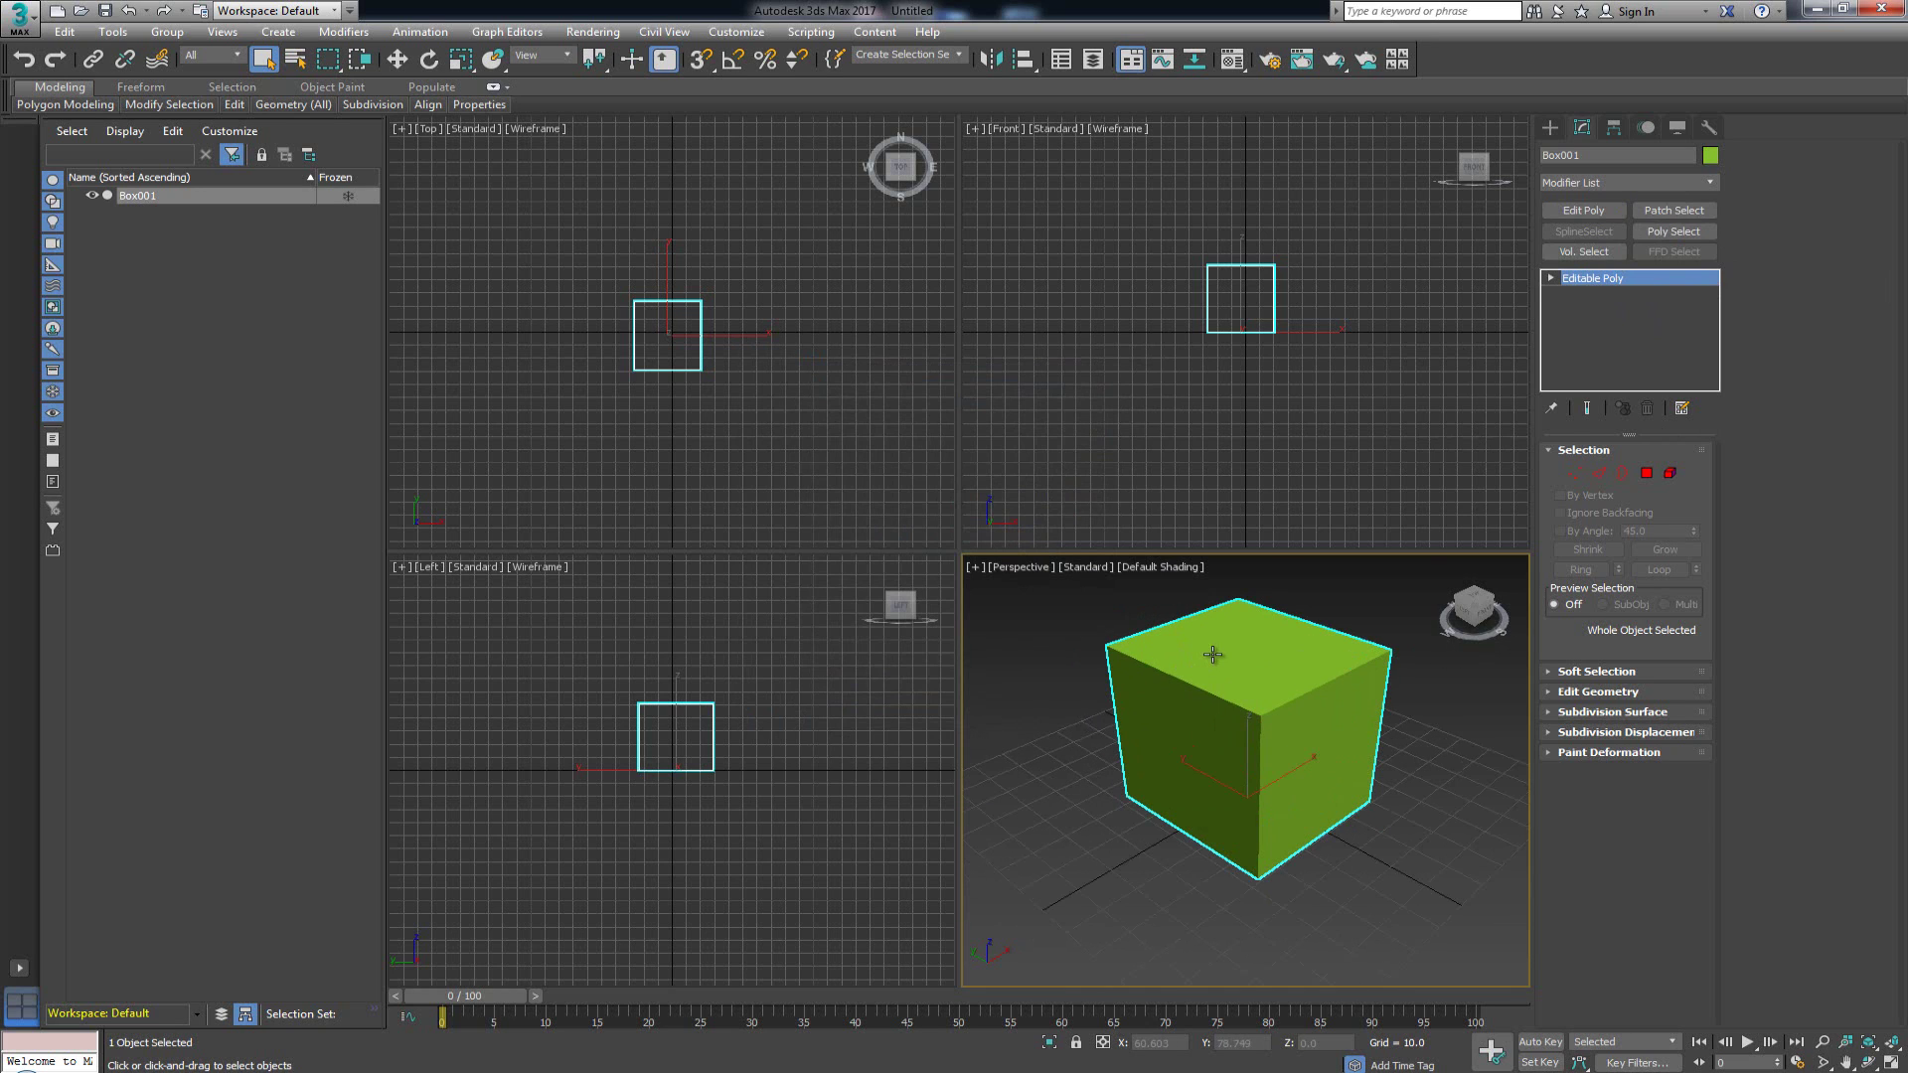
alt+middle_drag(1238, 718, 1223, 695)
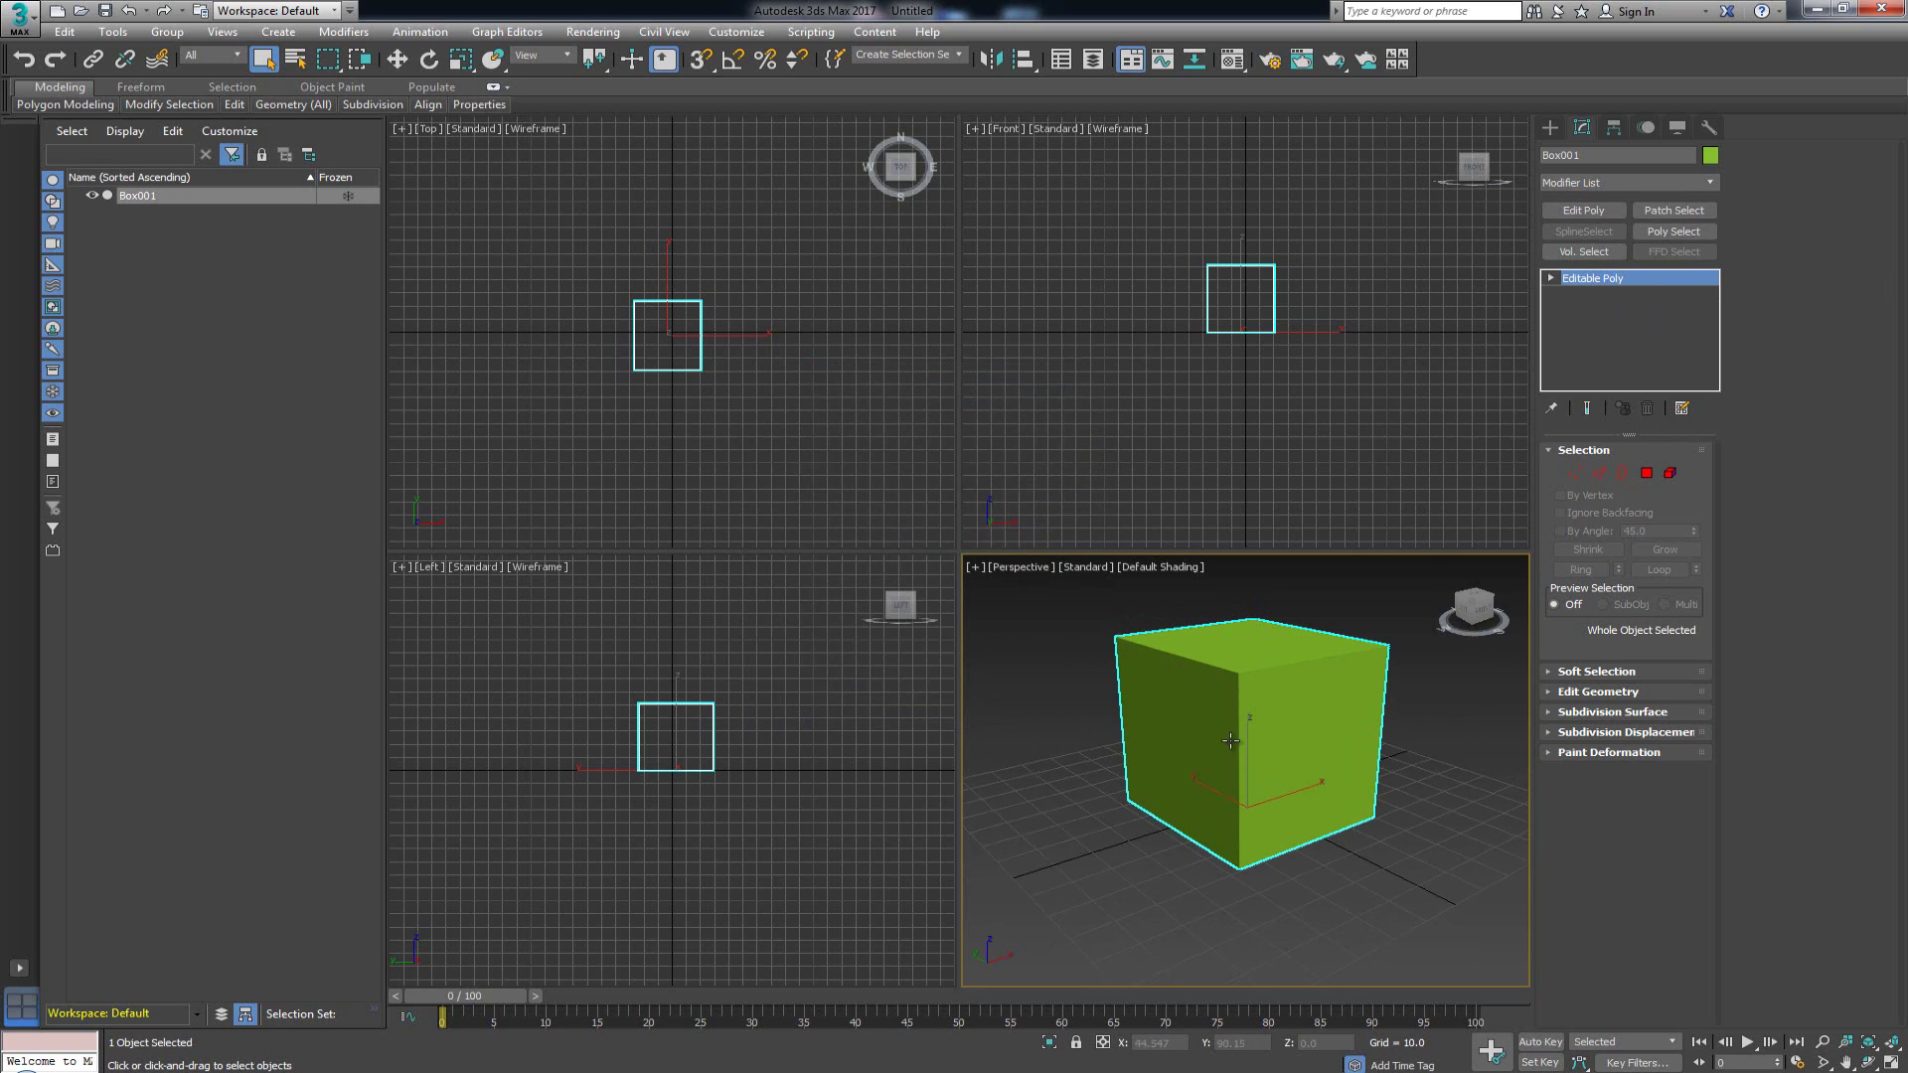
scroll(1196, 668, up, 4)
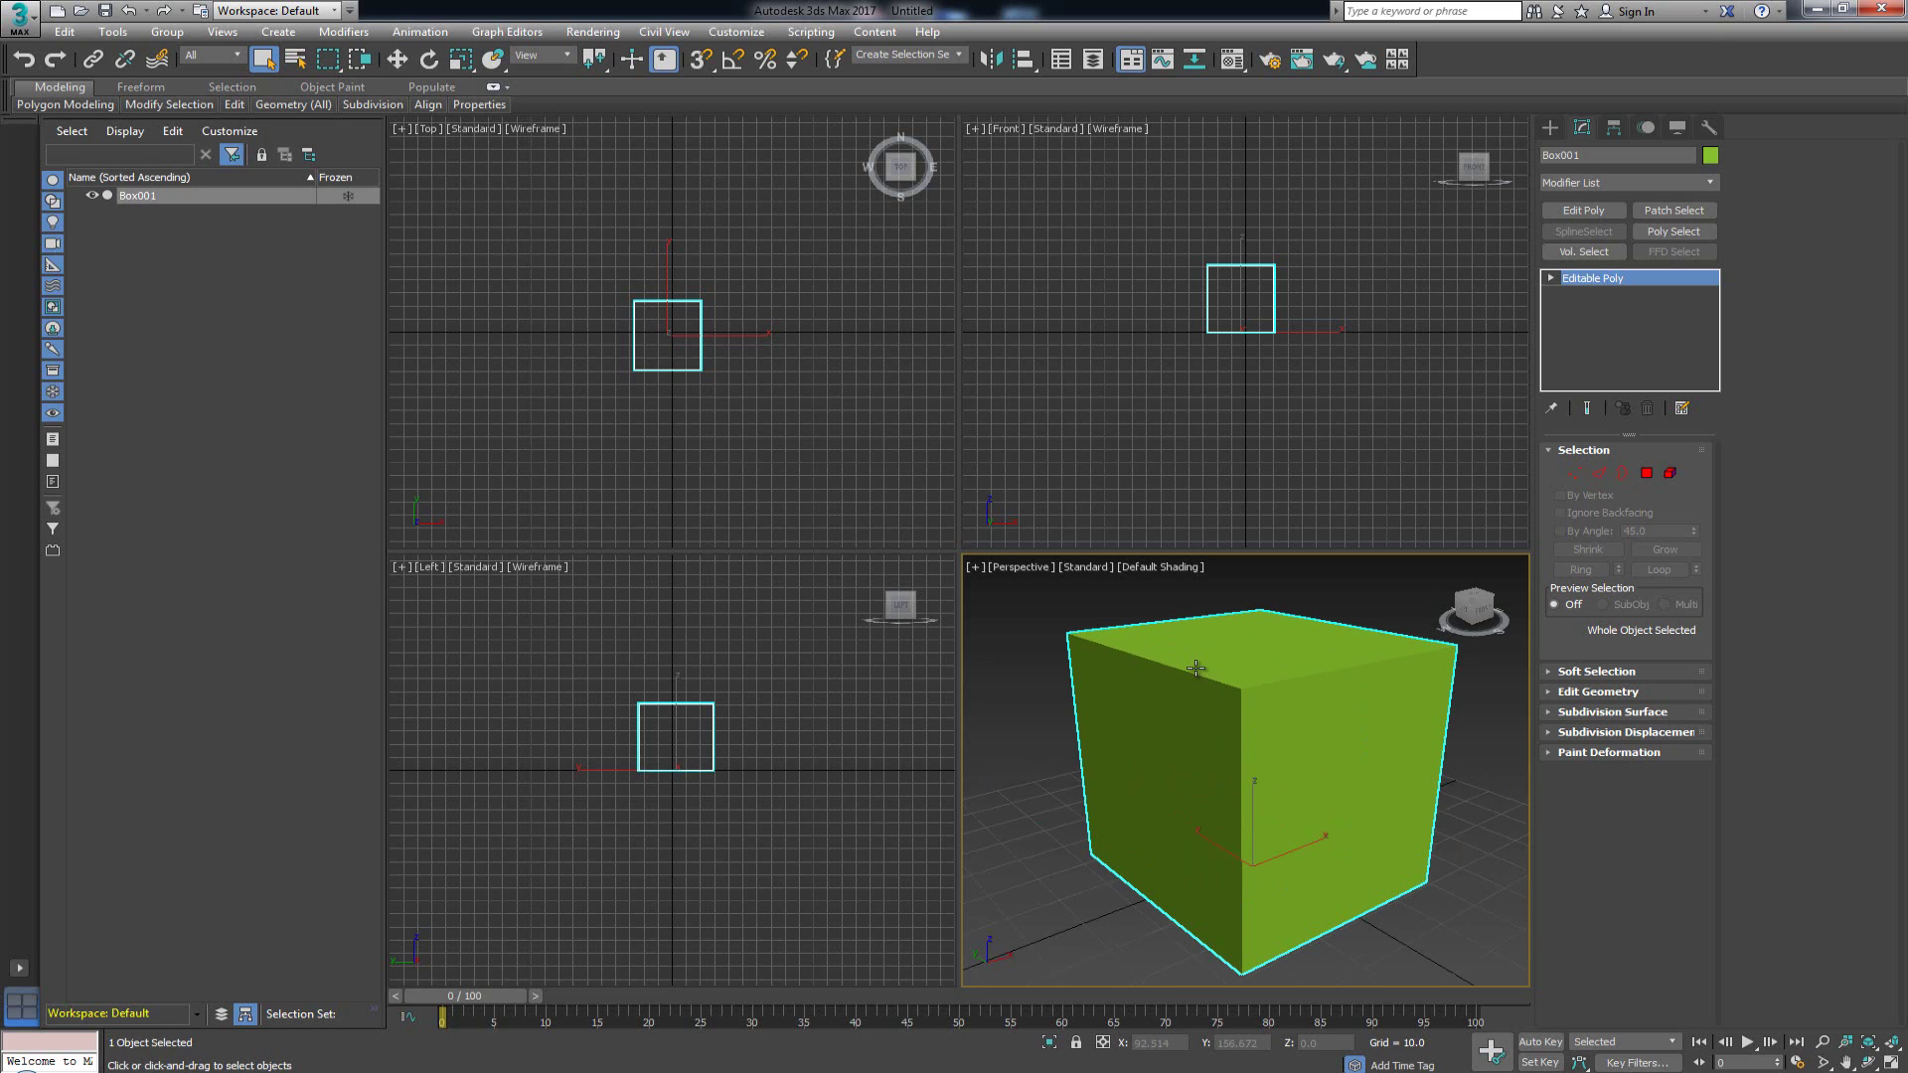
scroll(1195, 668, down, 3)
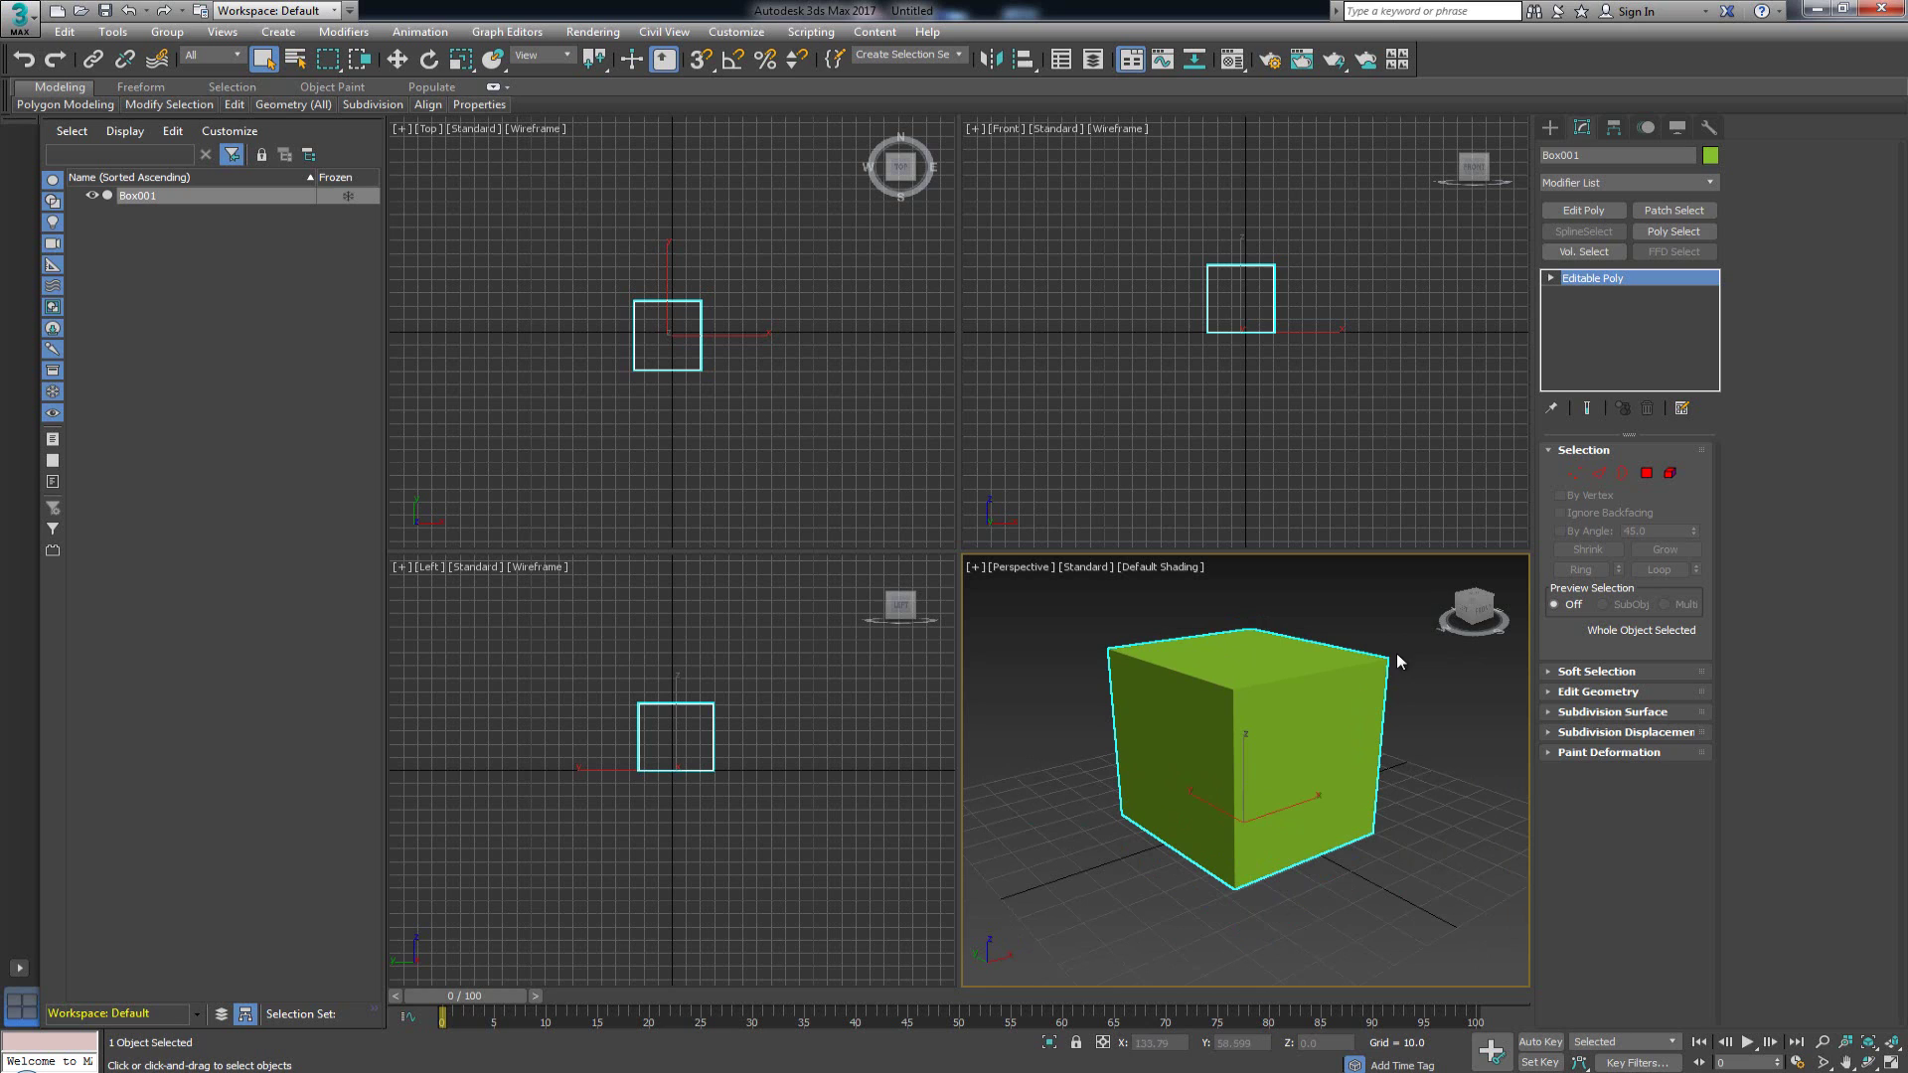
Toggle the box's selection off and on, leaving the green box selected
click(1397, 798)
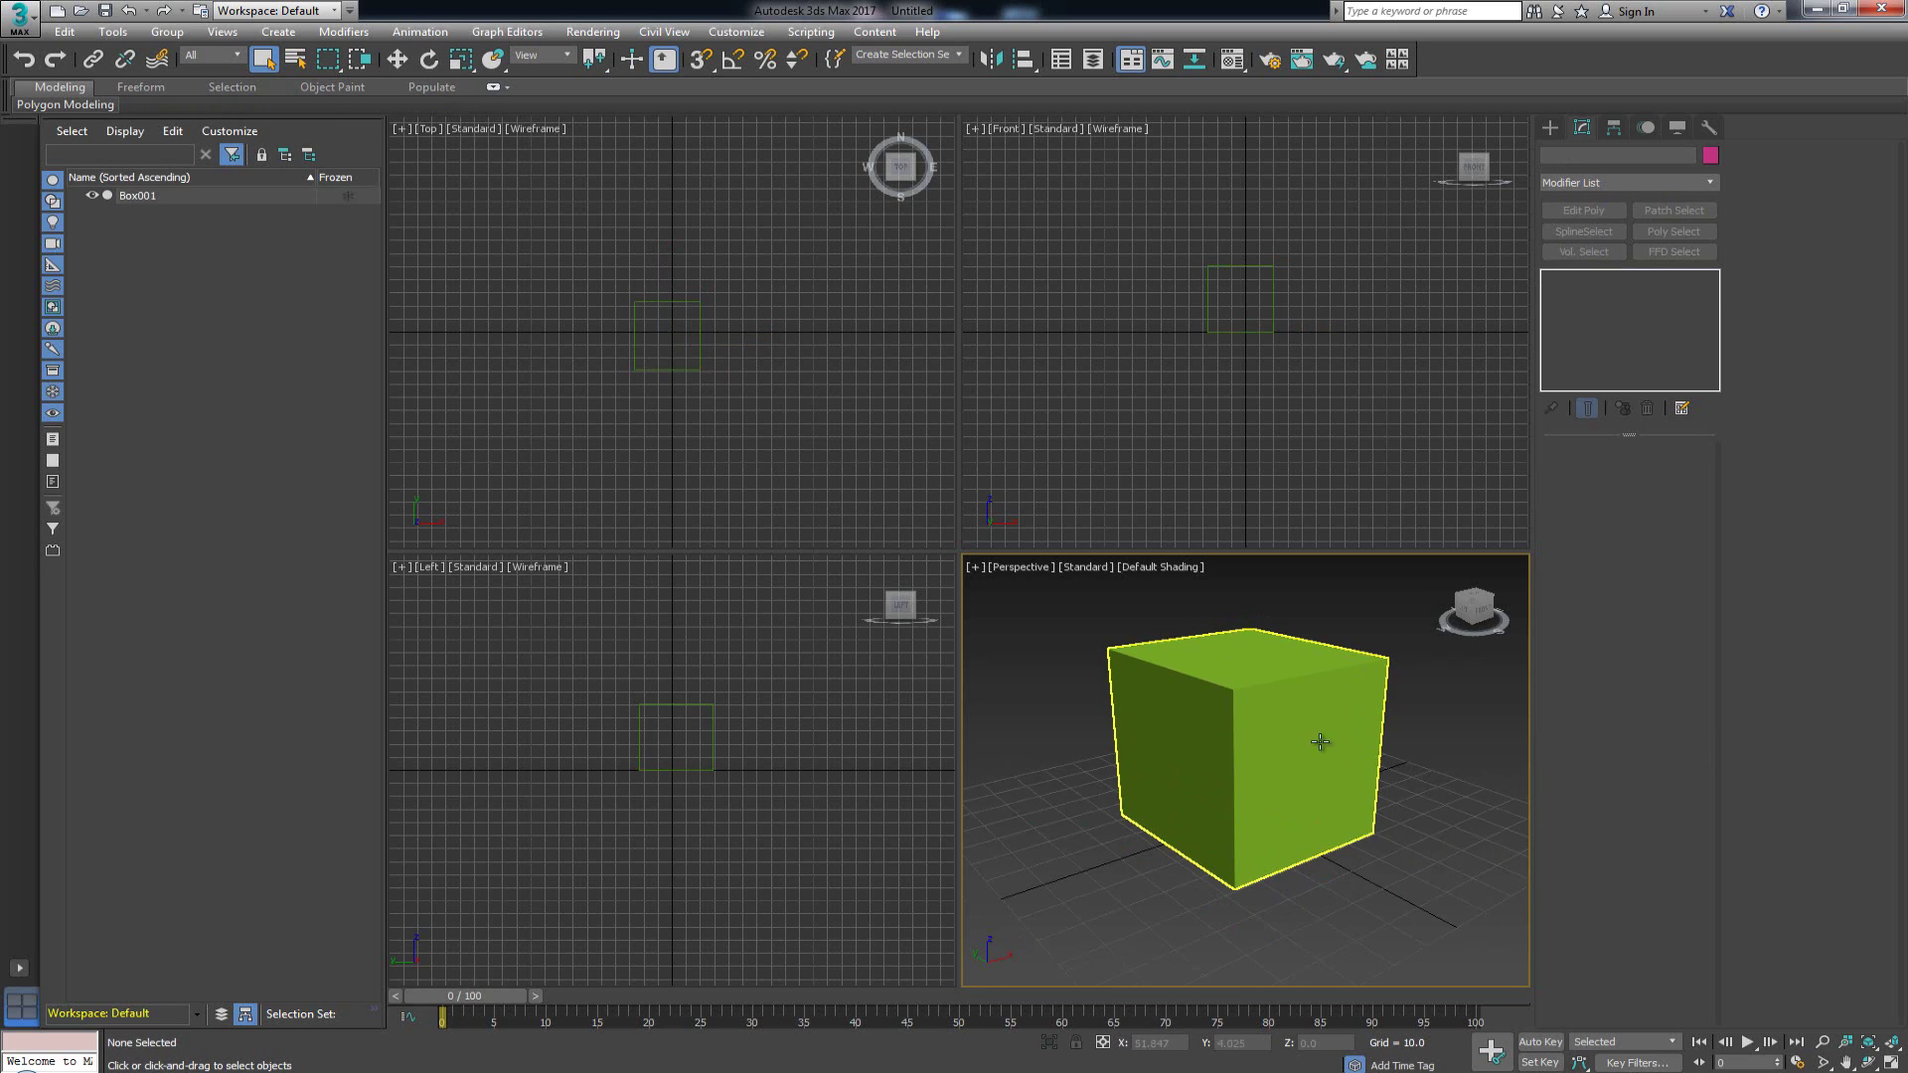
click(1283, 728)
click(1452, 747)
click(1273, 682)
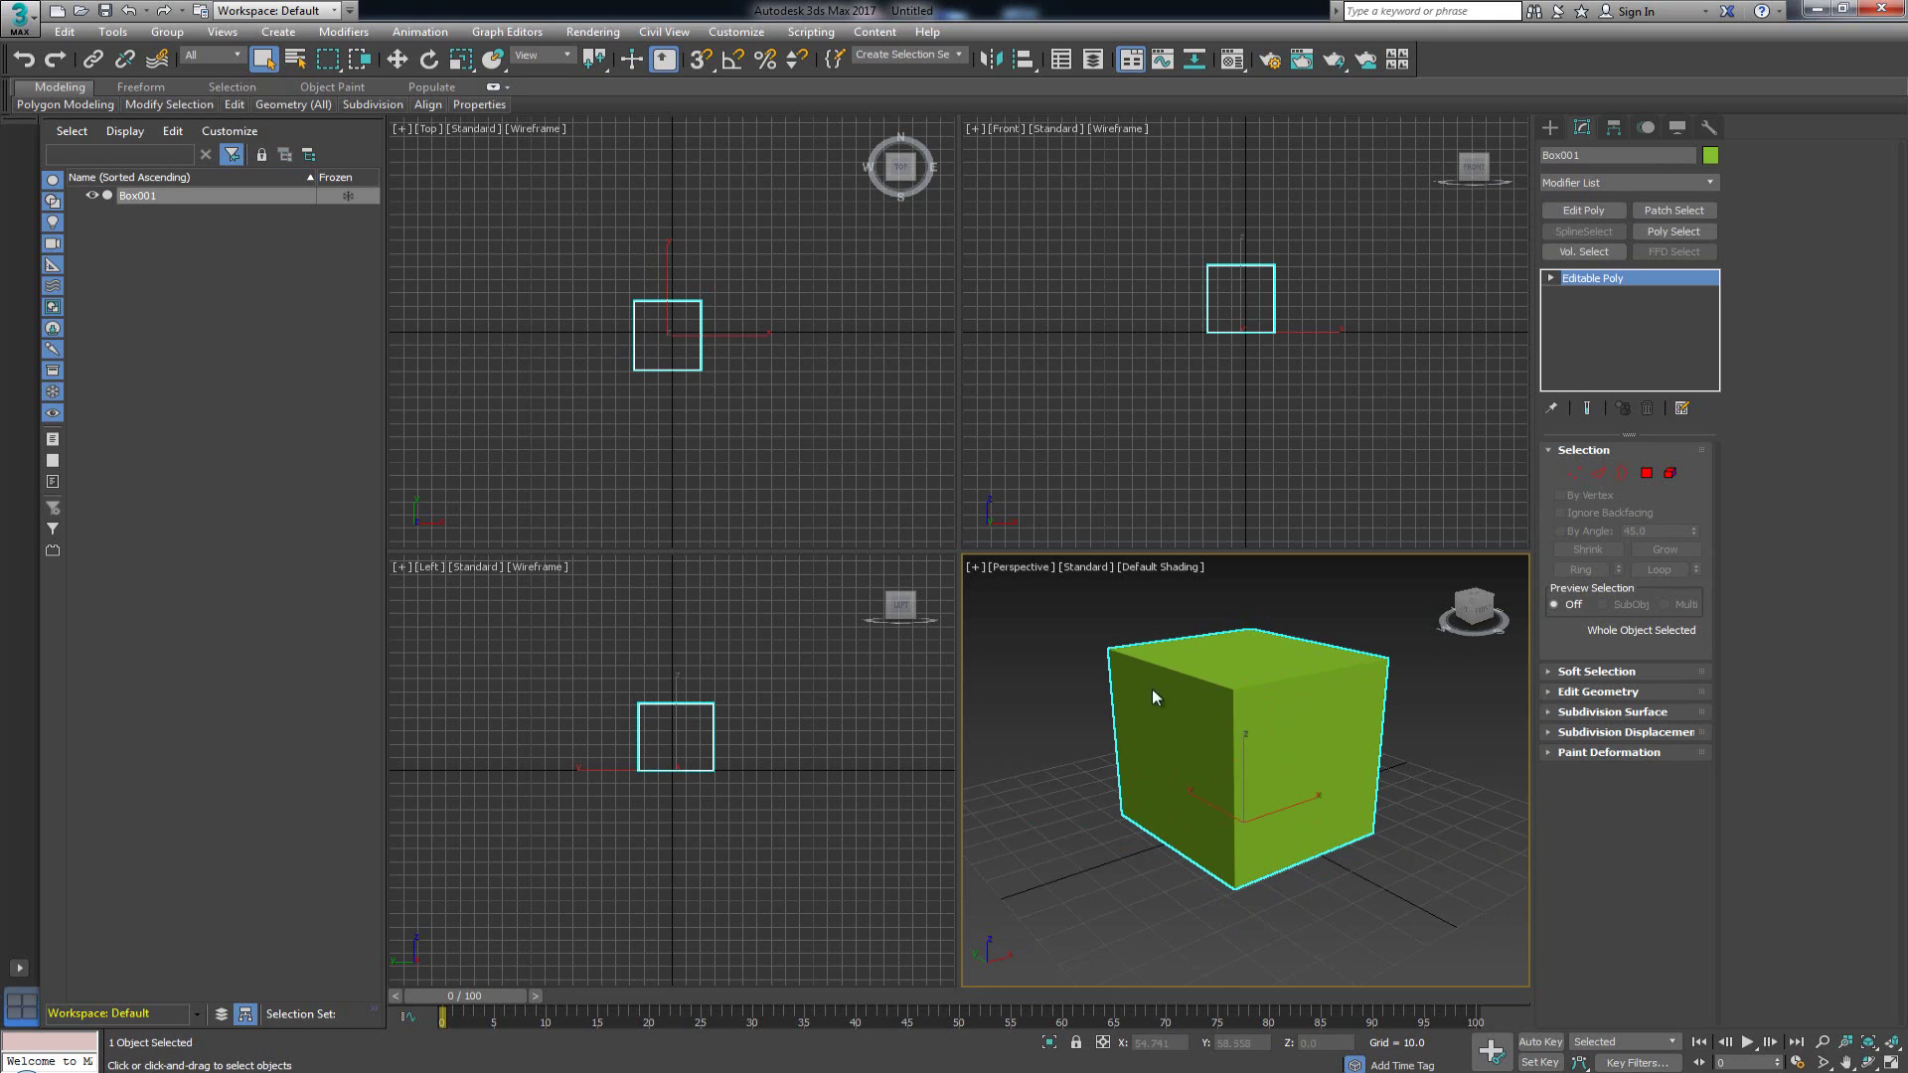
Uncheck Selection/Preview Highlights on the Viewports page of Preferences and confirm with OK
click(736, 31)
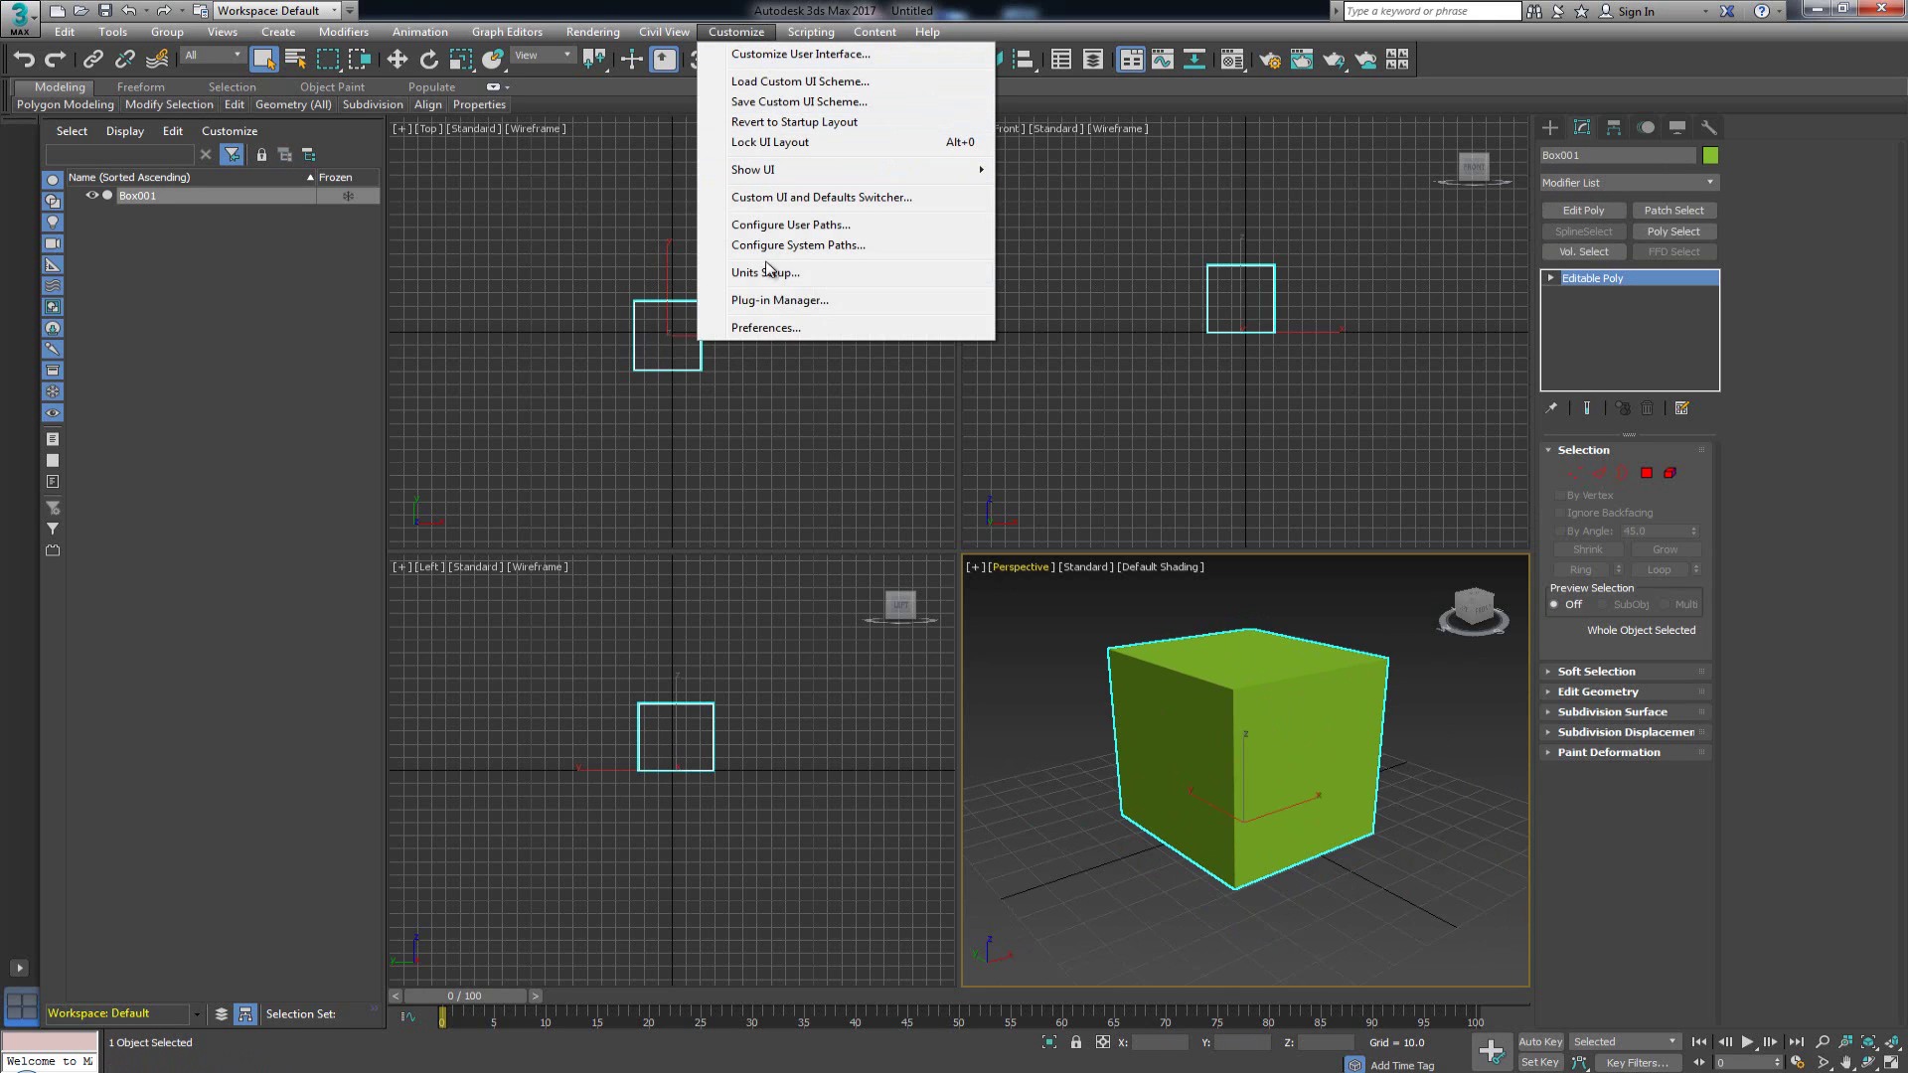
click(784, 325)
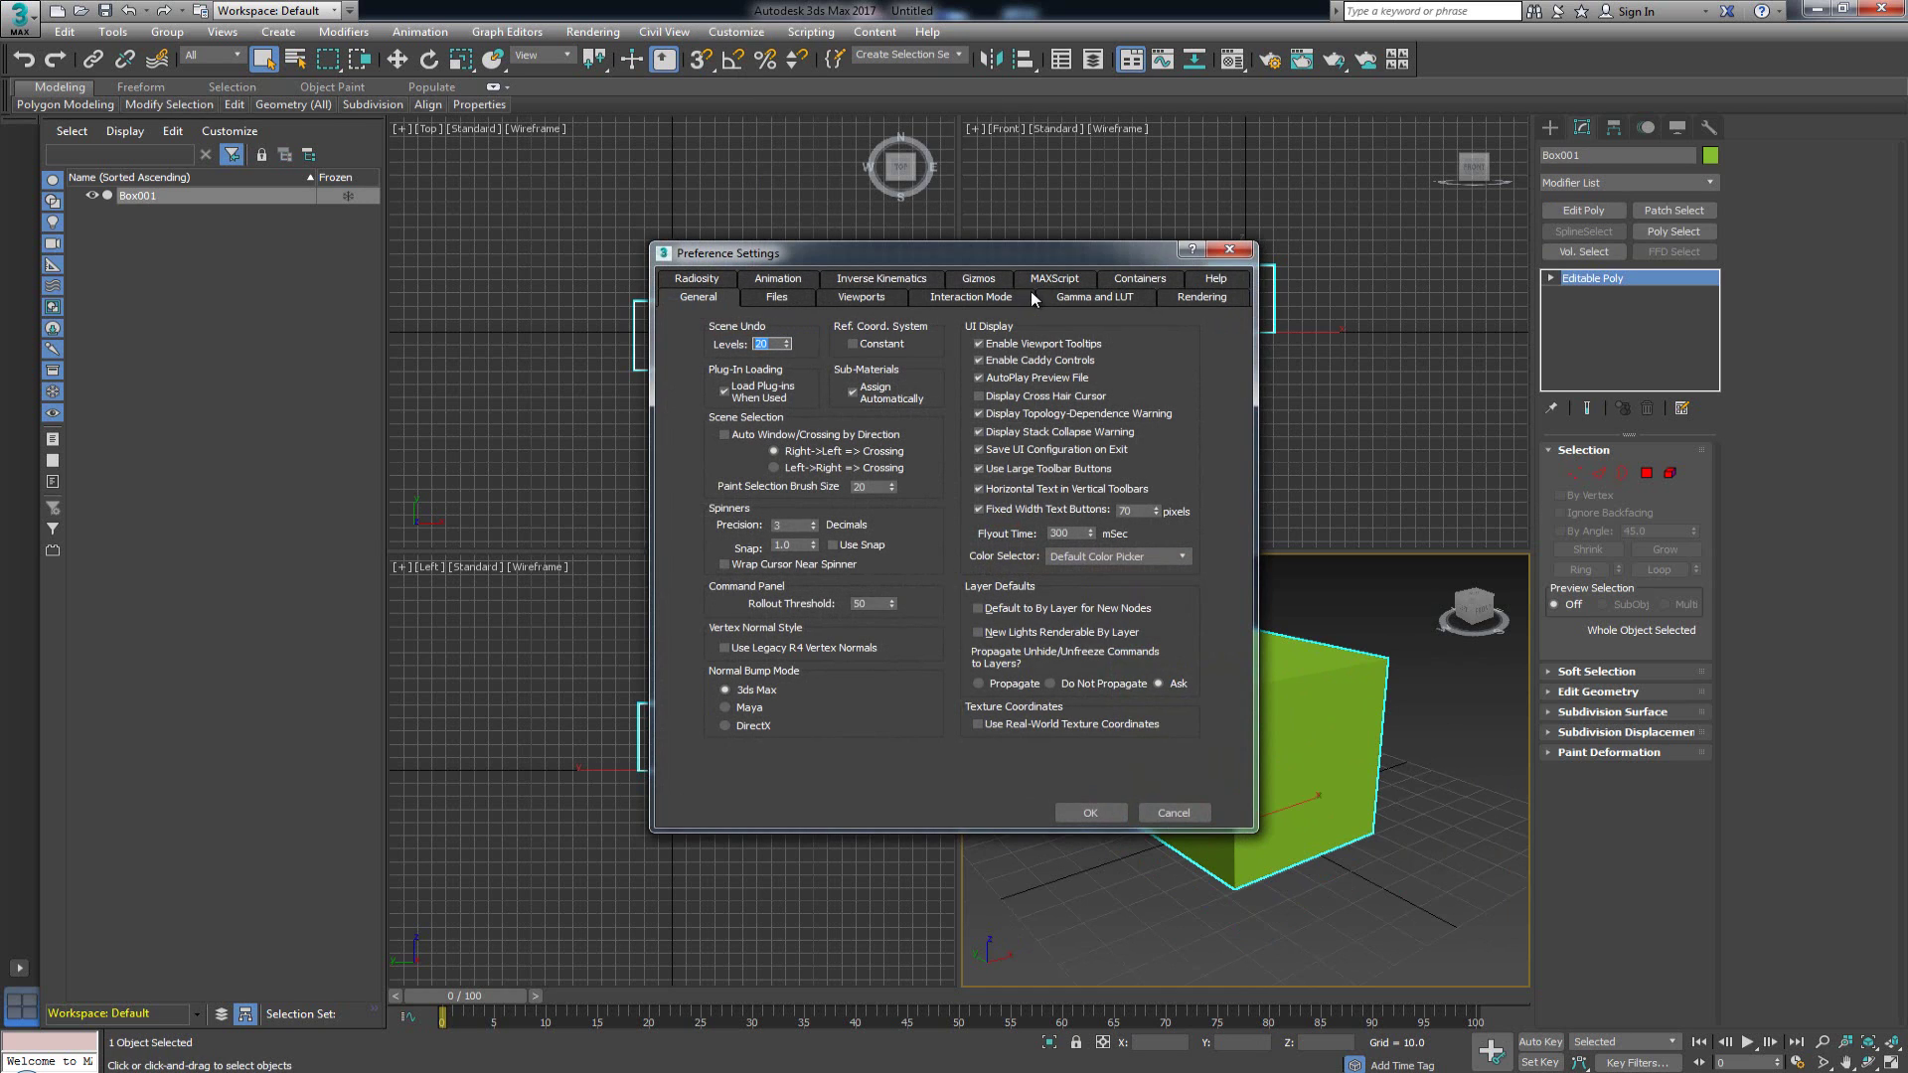
click(861, 296)
click(672, 294)
click(867, 299)
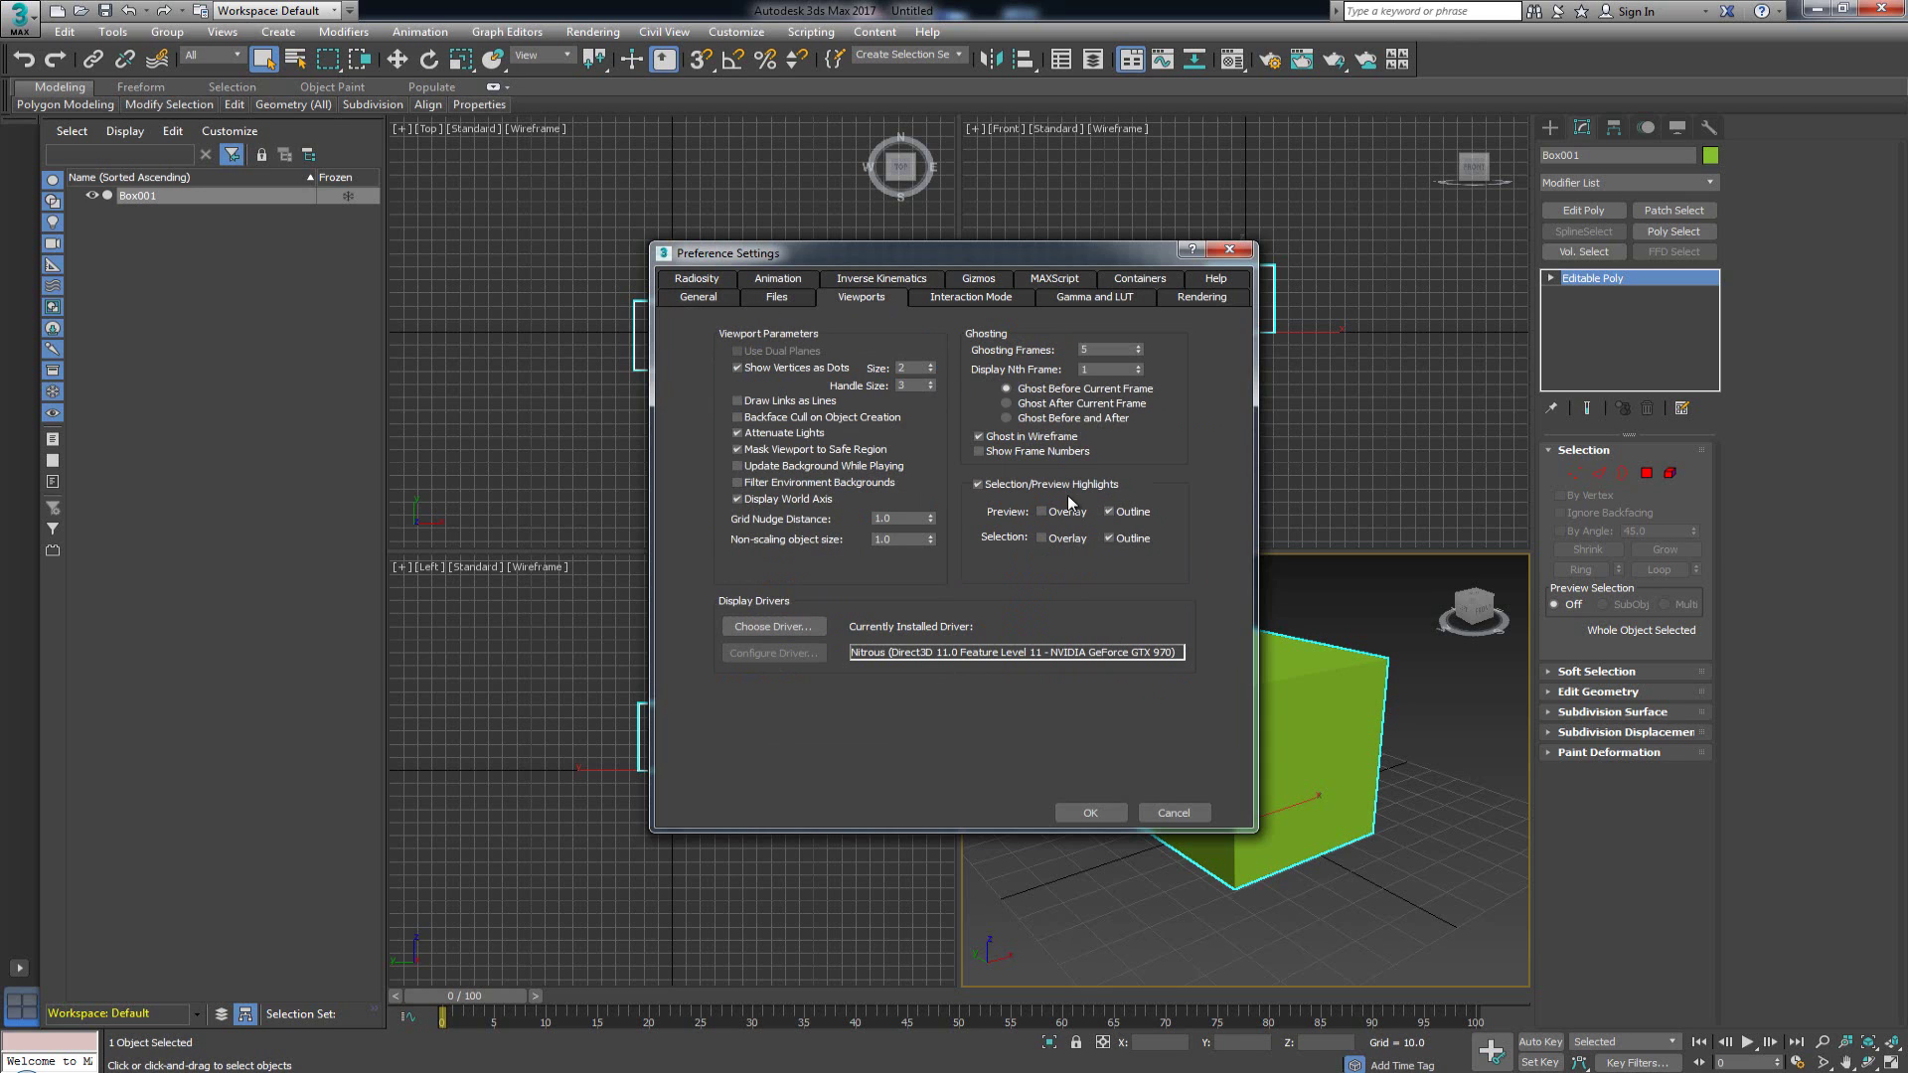
click(978, 484)
click(1092, 814)
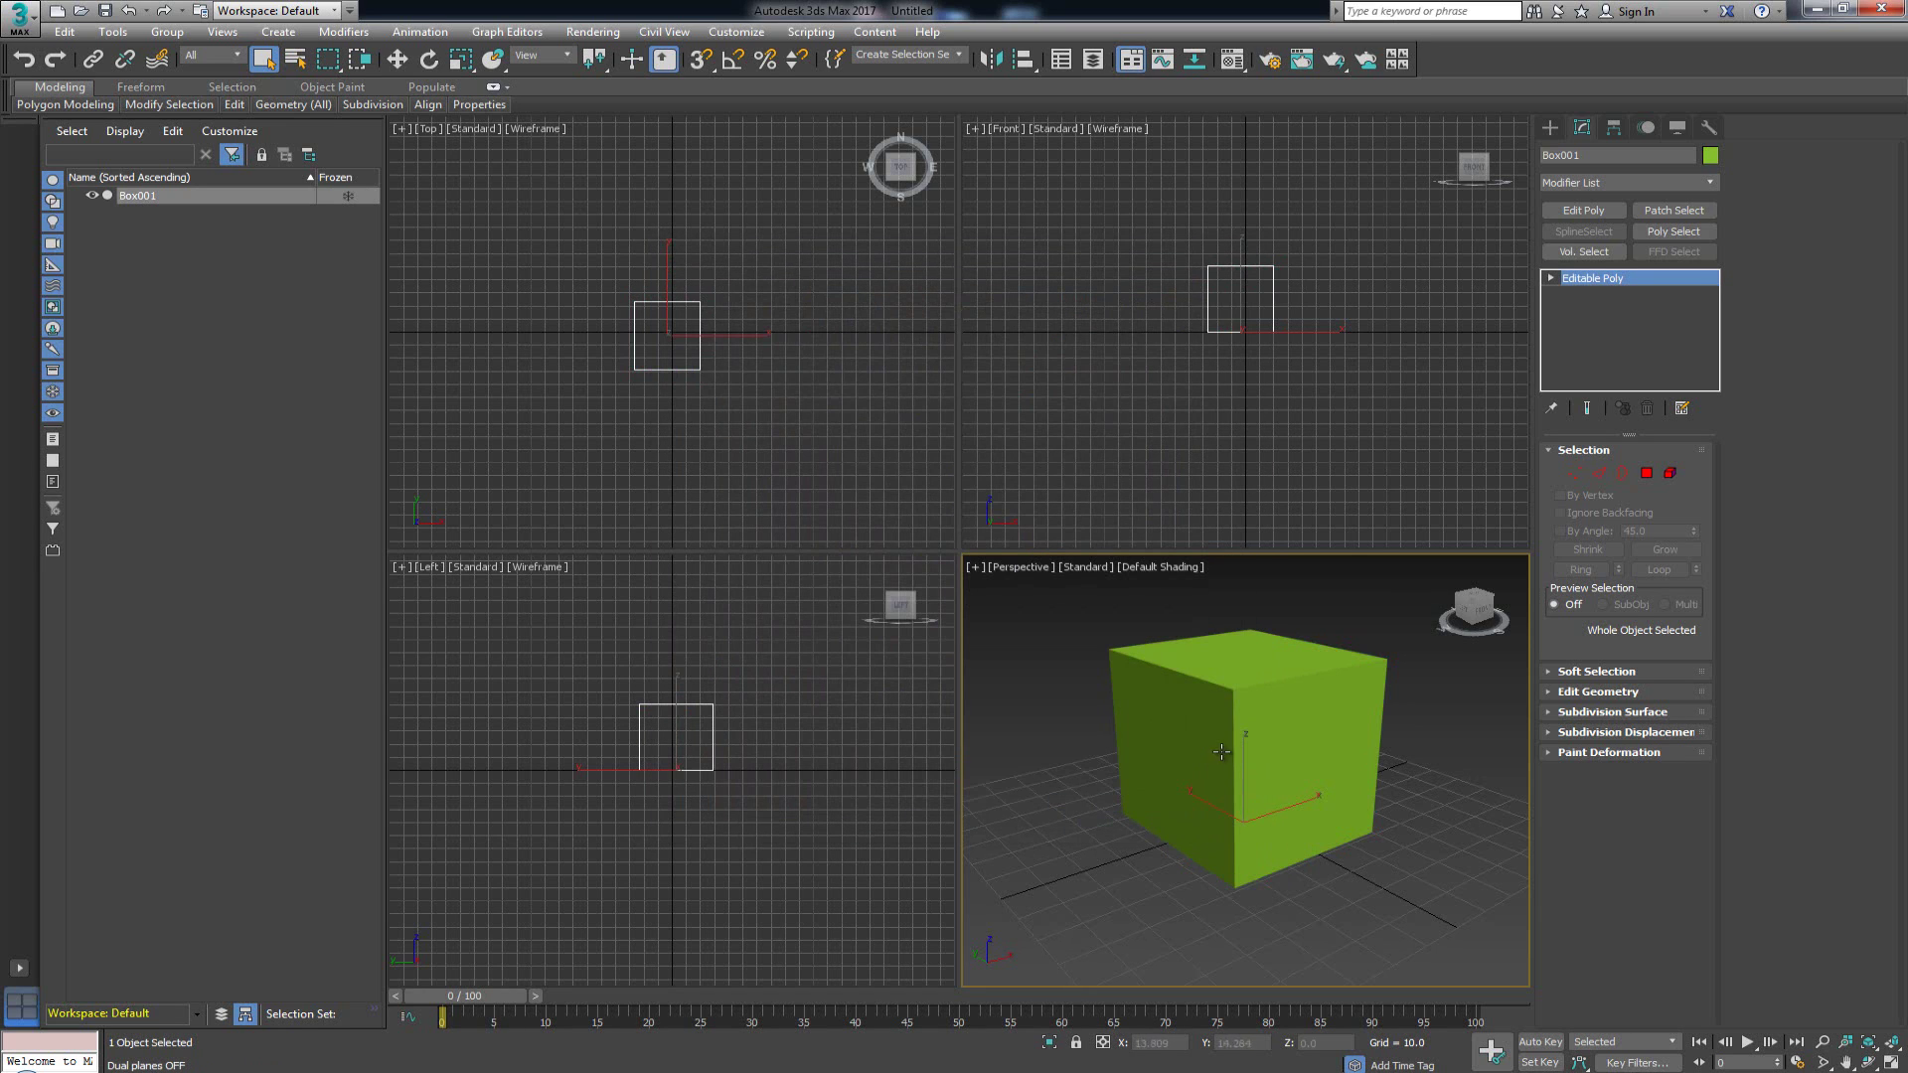
Switch the Perspective view to Edged Faces with F4 and pan the box lower
key(F4)
mouse_move(1220, 718)
middle_down()
mouse_move(1197, 765)
mouse_move(1251, 732)
mouse_move(1213, 770)
mouse_move(1252, 752)
middle_up()
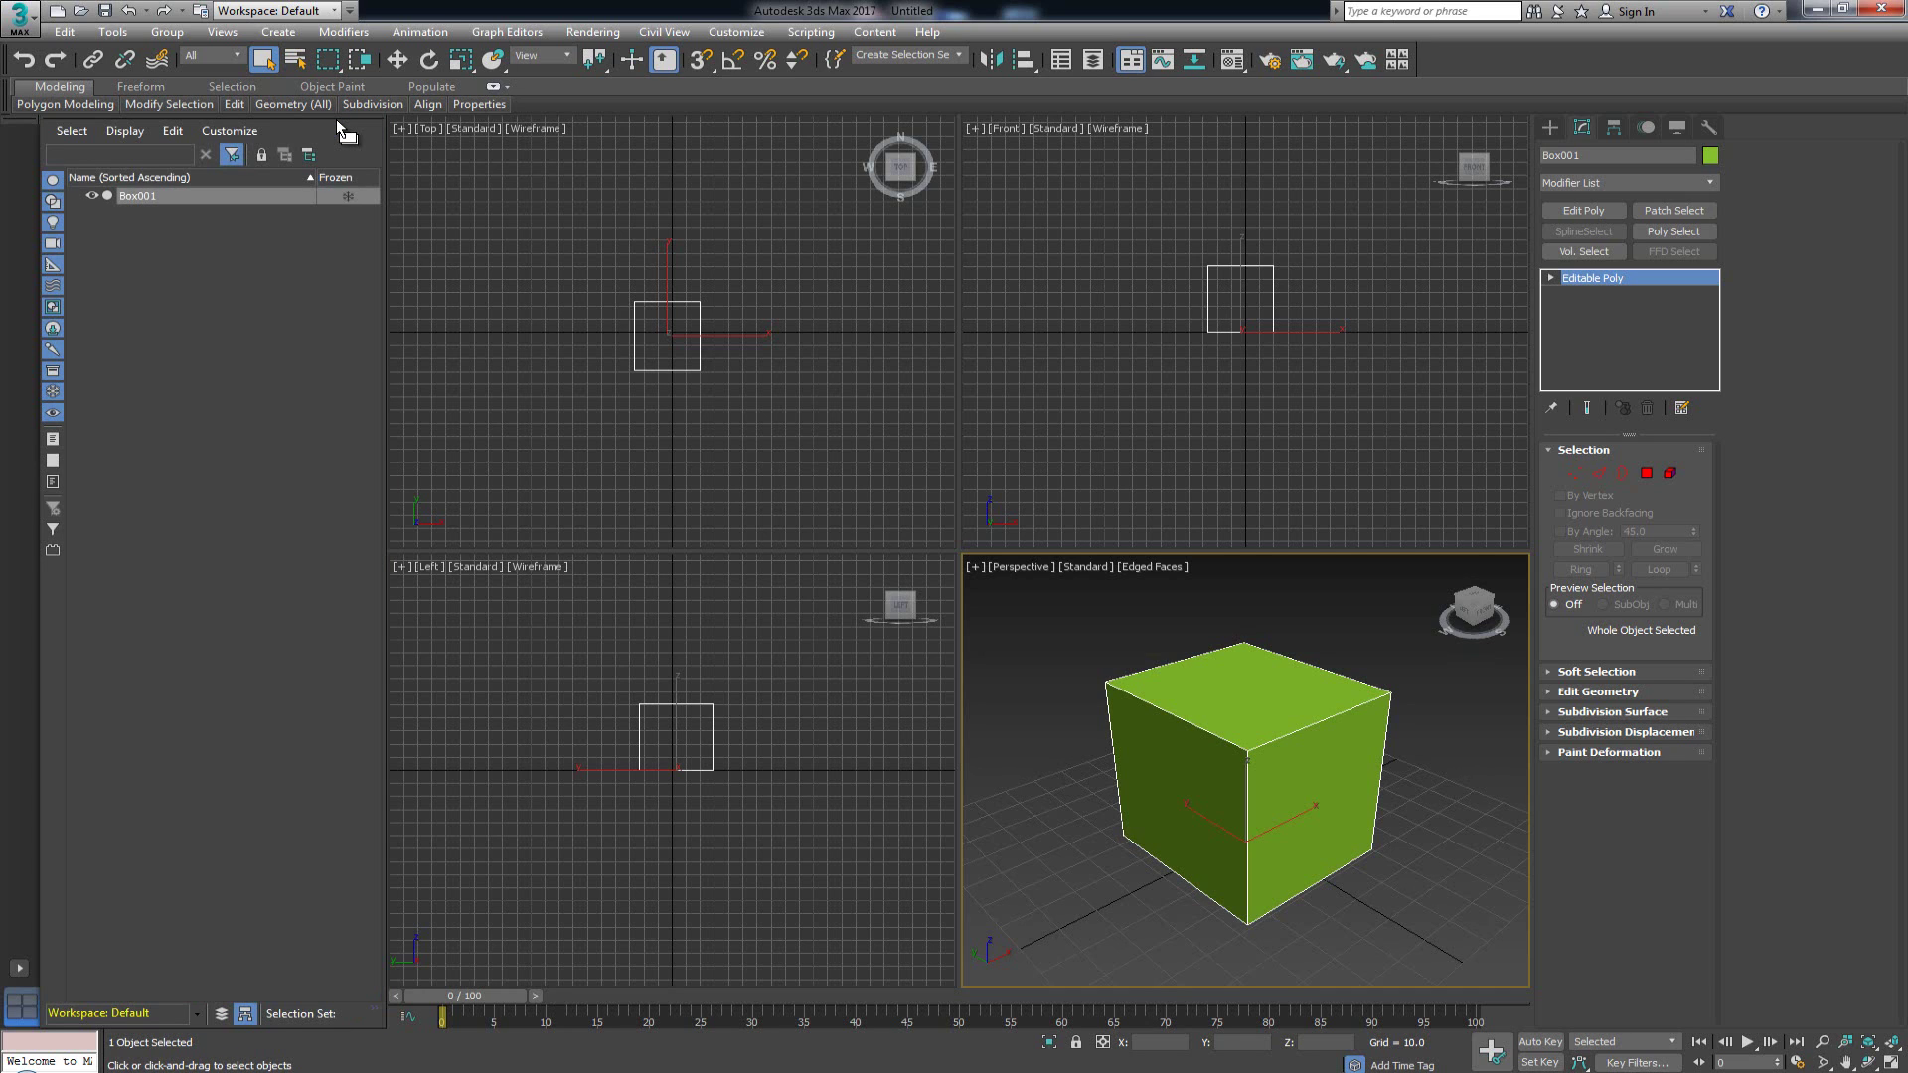
Undock the Scene Explorer, reframe the Perspective view, activate Move and deselect the box with Ctrl+D
mouse_move(332, 122)
mouse_down()
mouse_move(620, 98)
mouse_move(337, 121)
mouse_up()
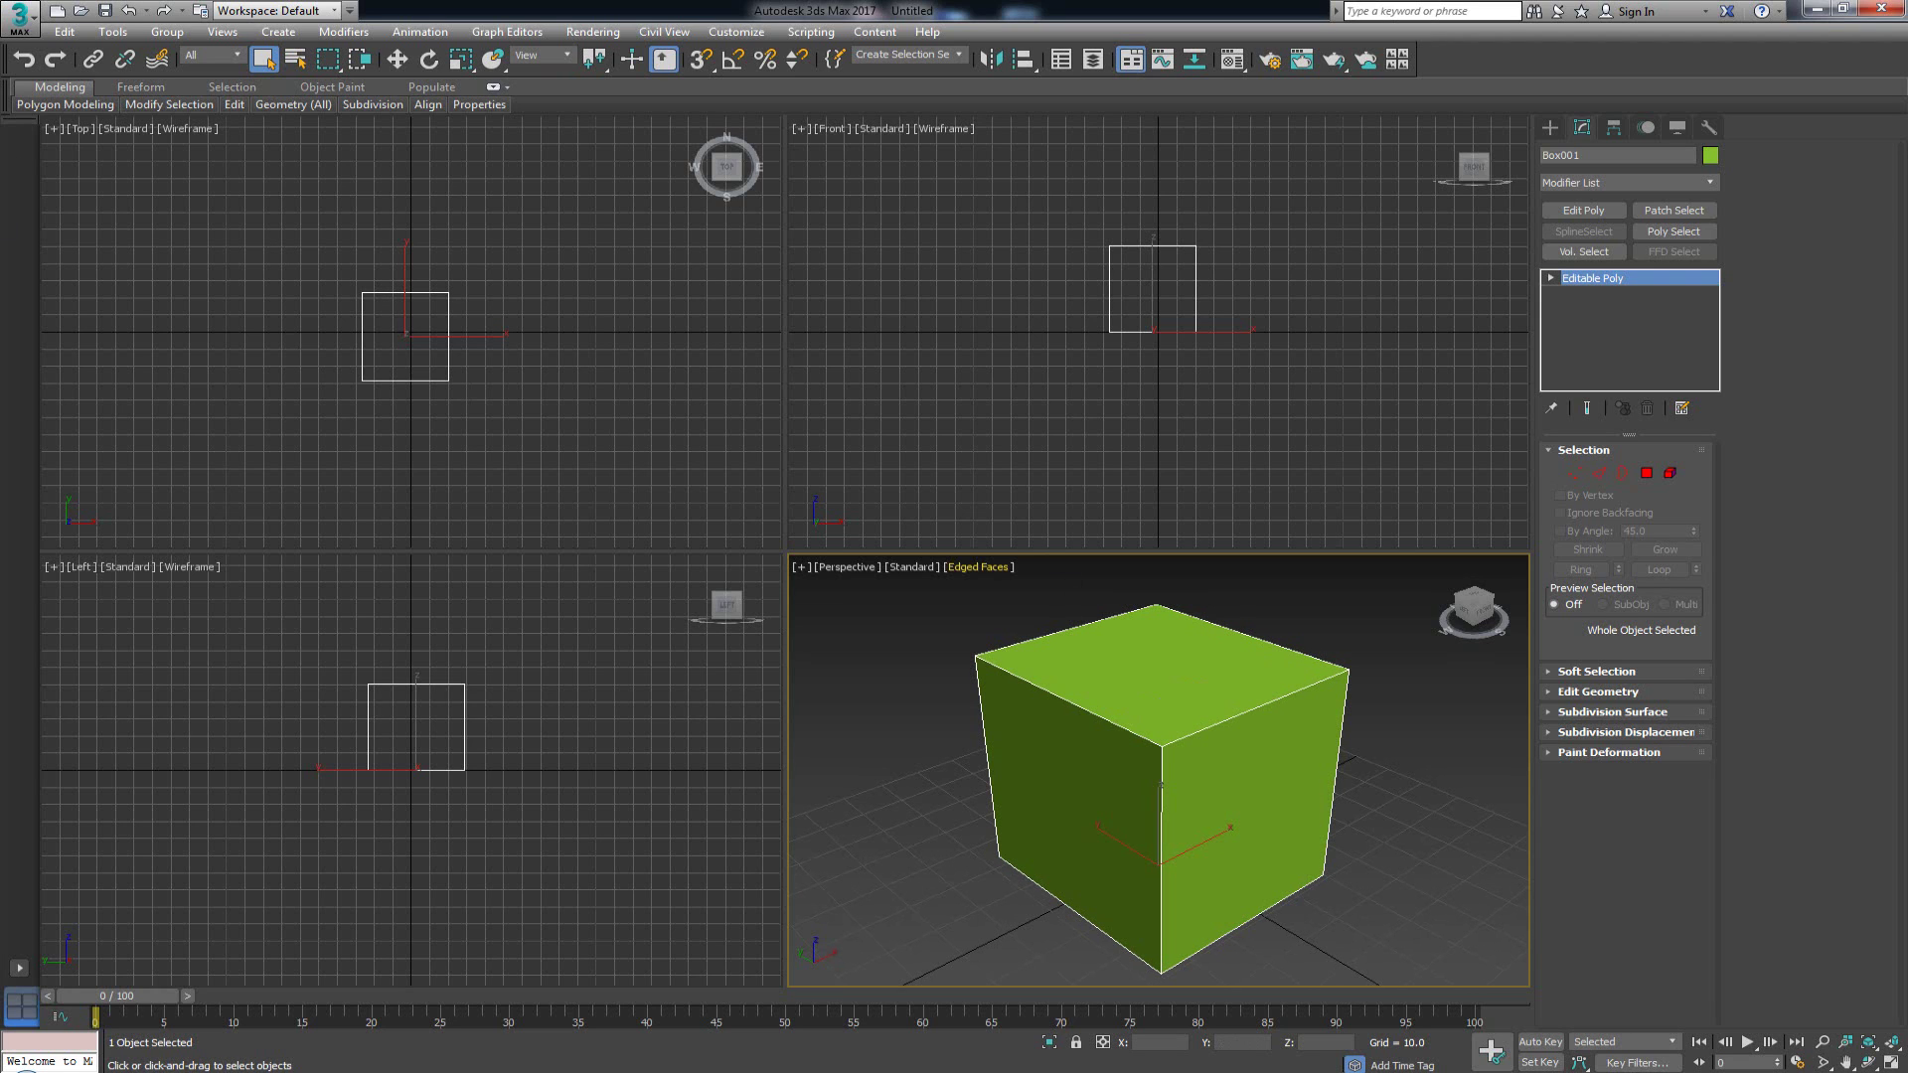
alt+middle_drag(1119, 594, 1140, 647)
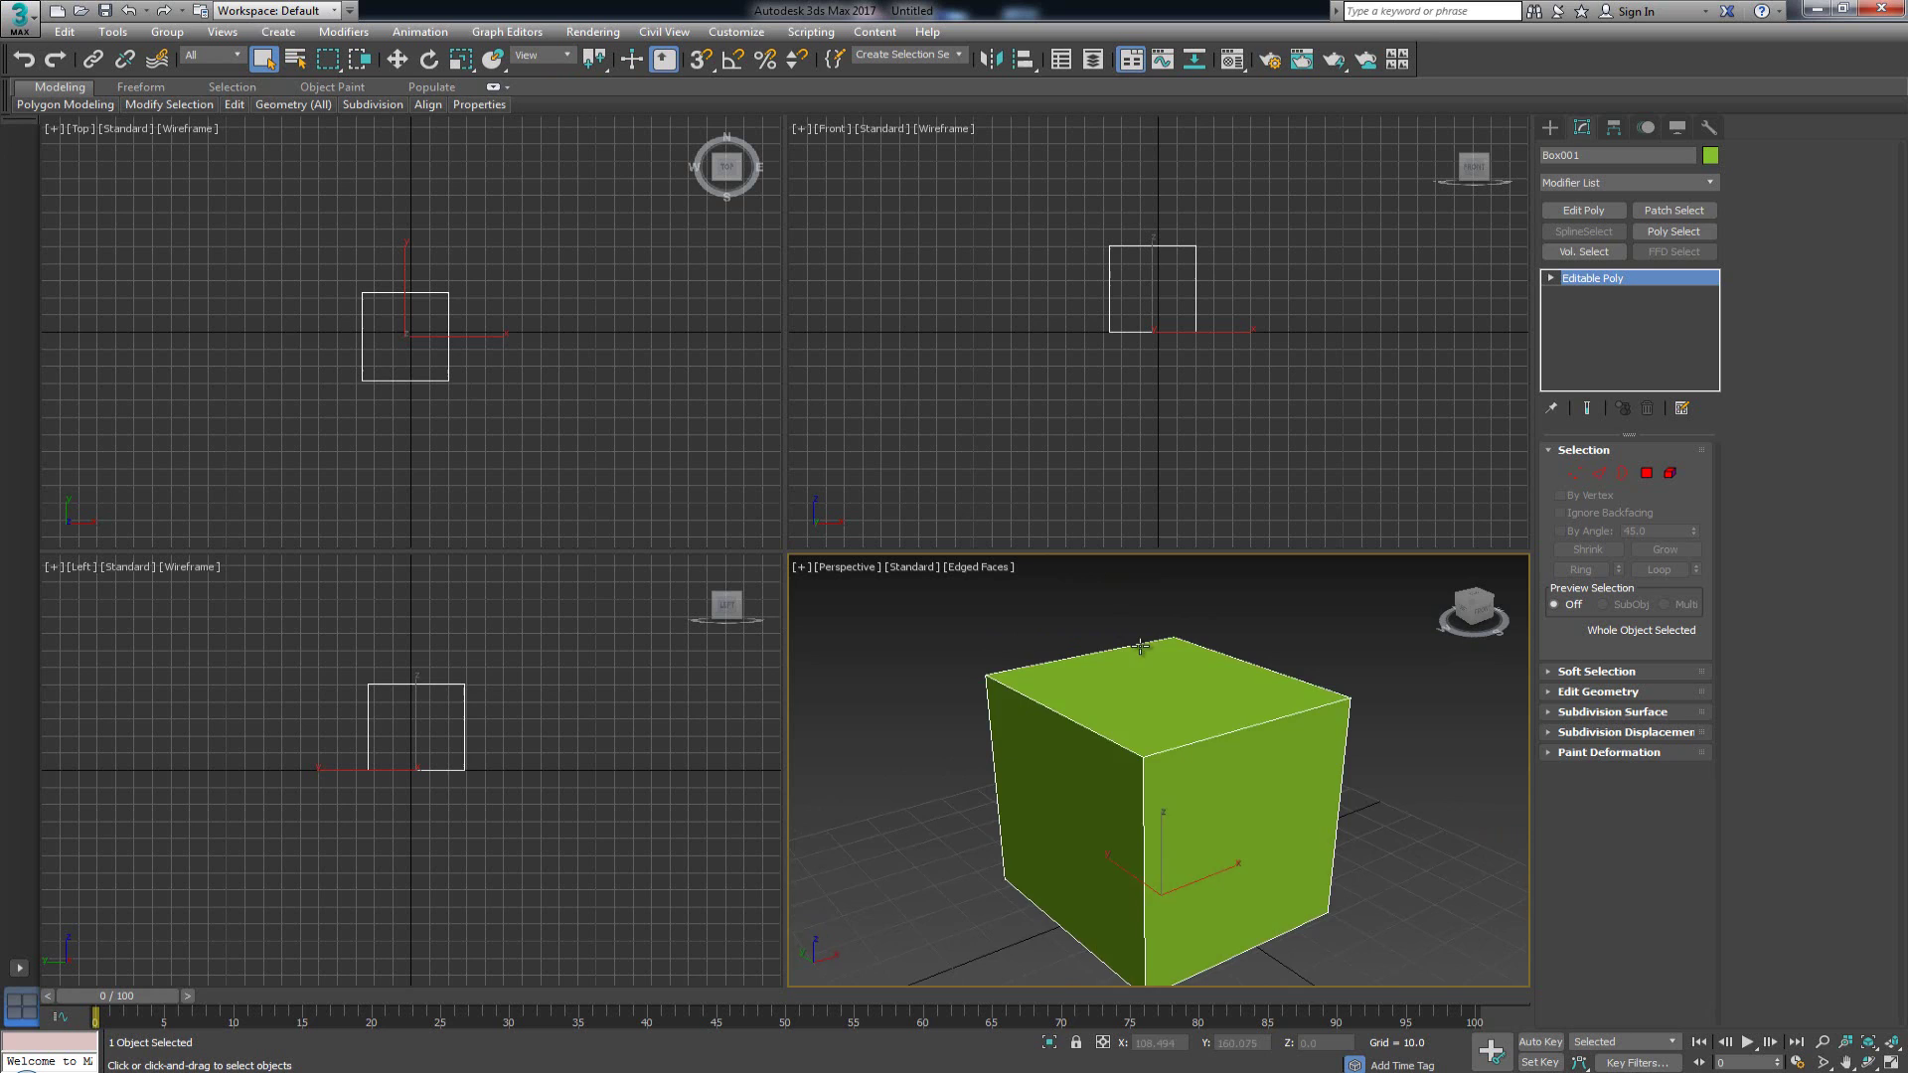
scroll(1111, 624, down, 5)
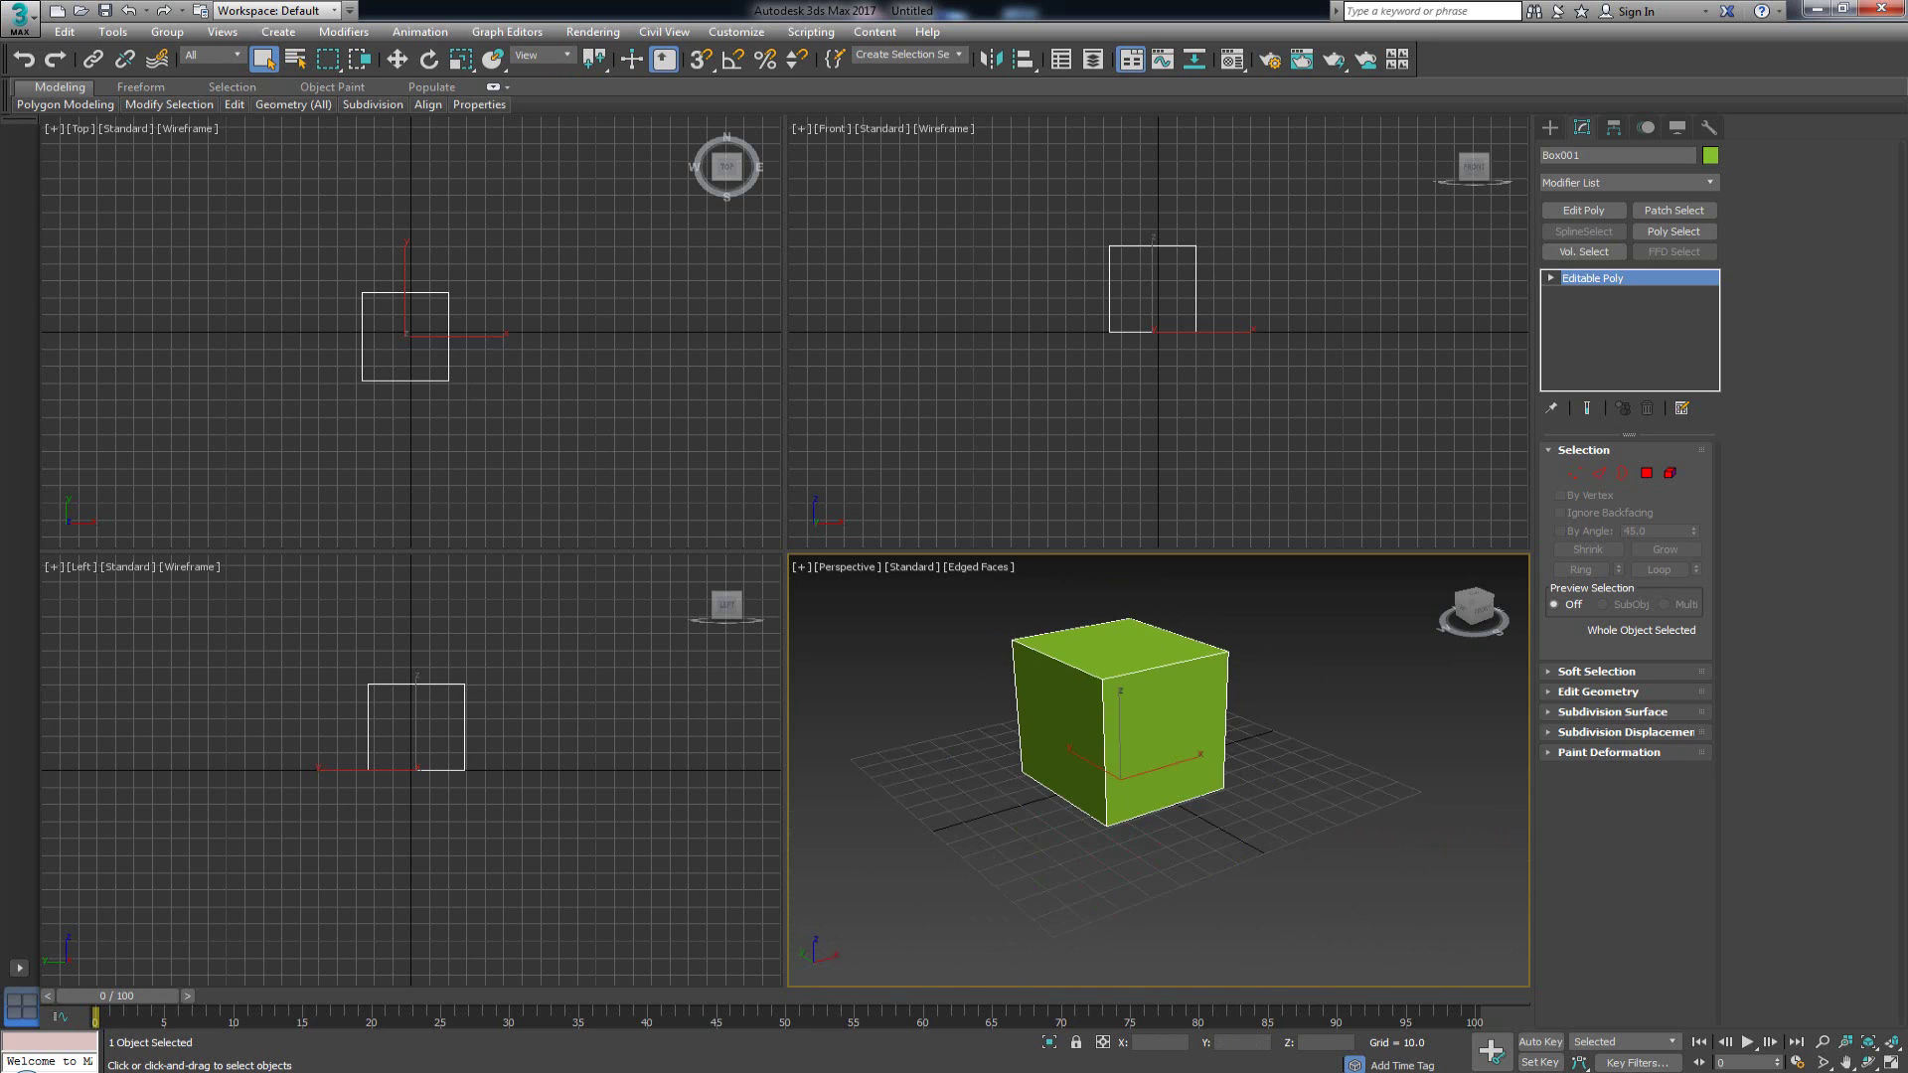
key(w)
key(ctrl+d)
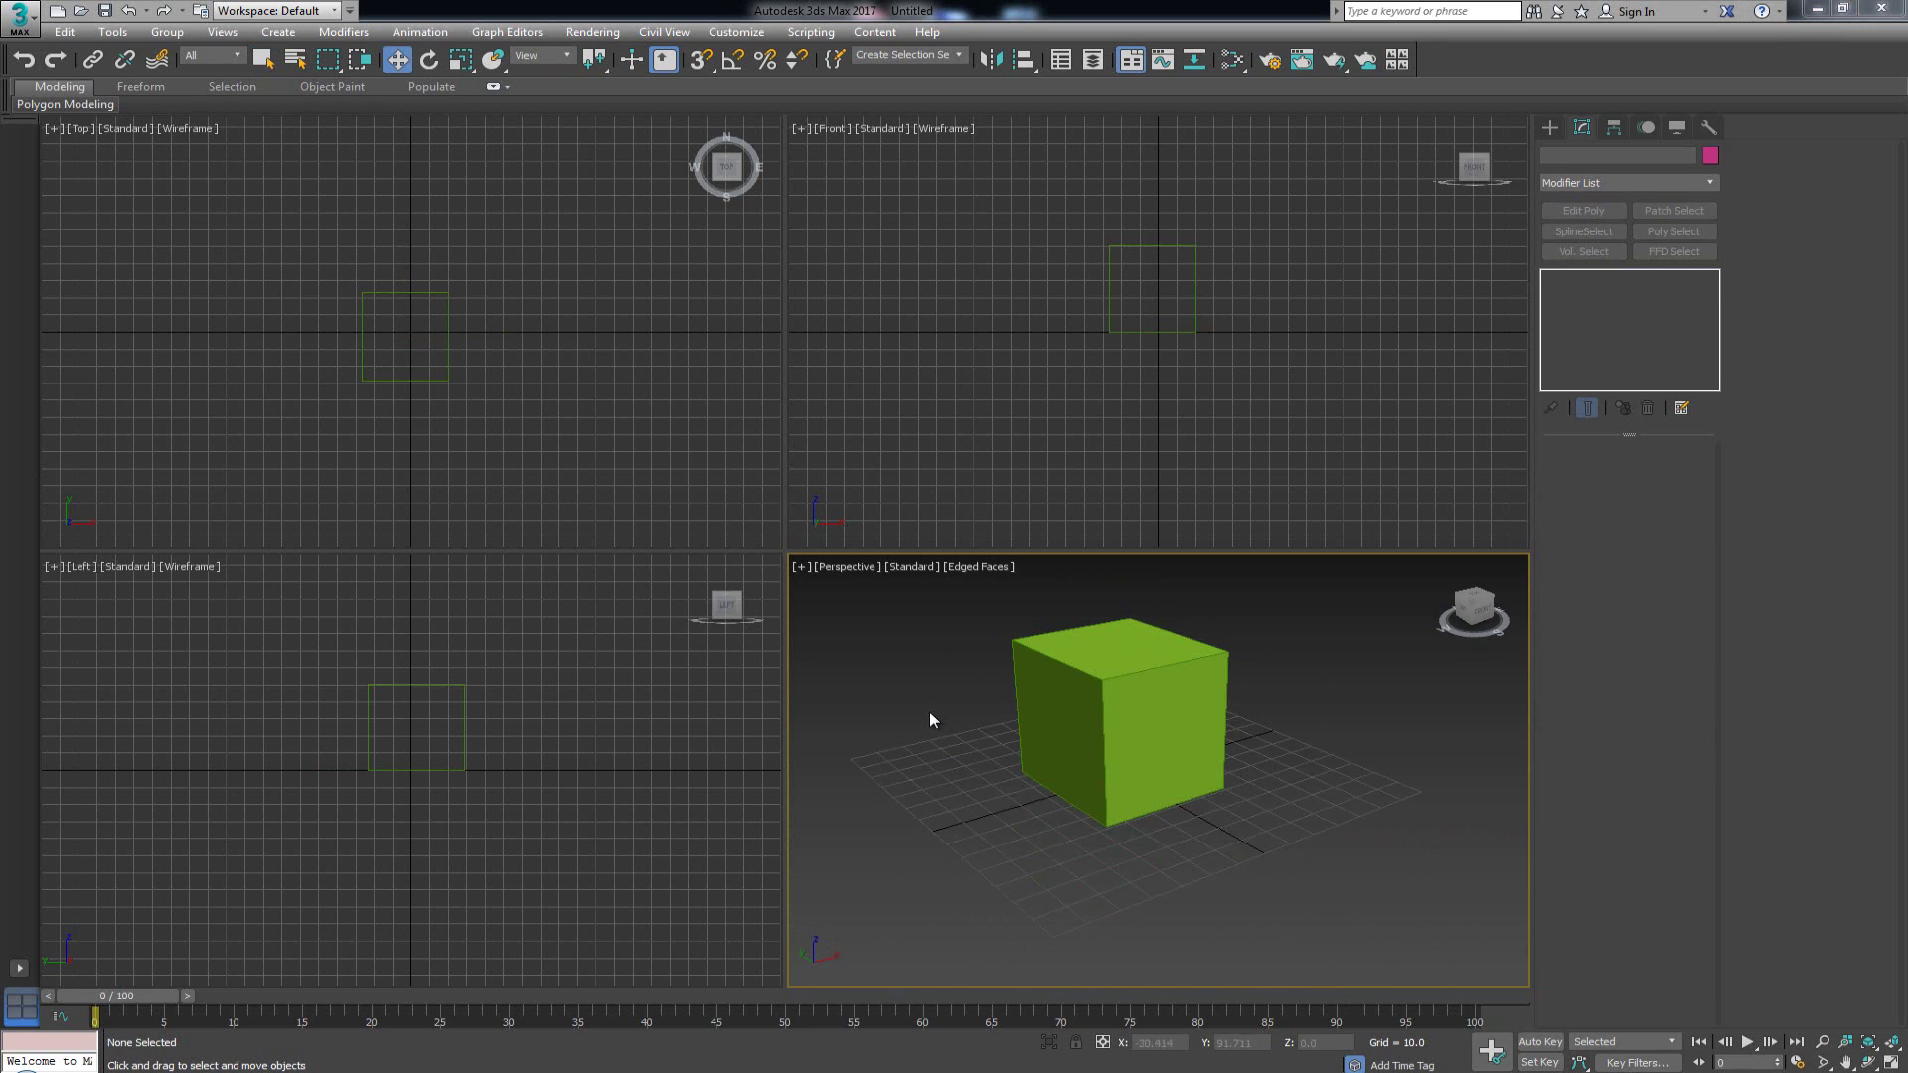
alt+middle_drag(929, 710, 974, 764)
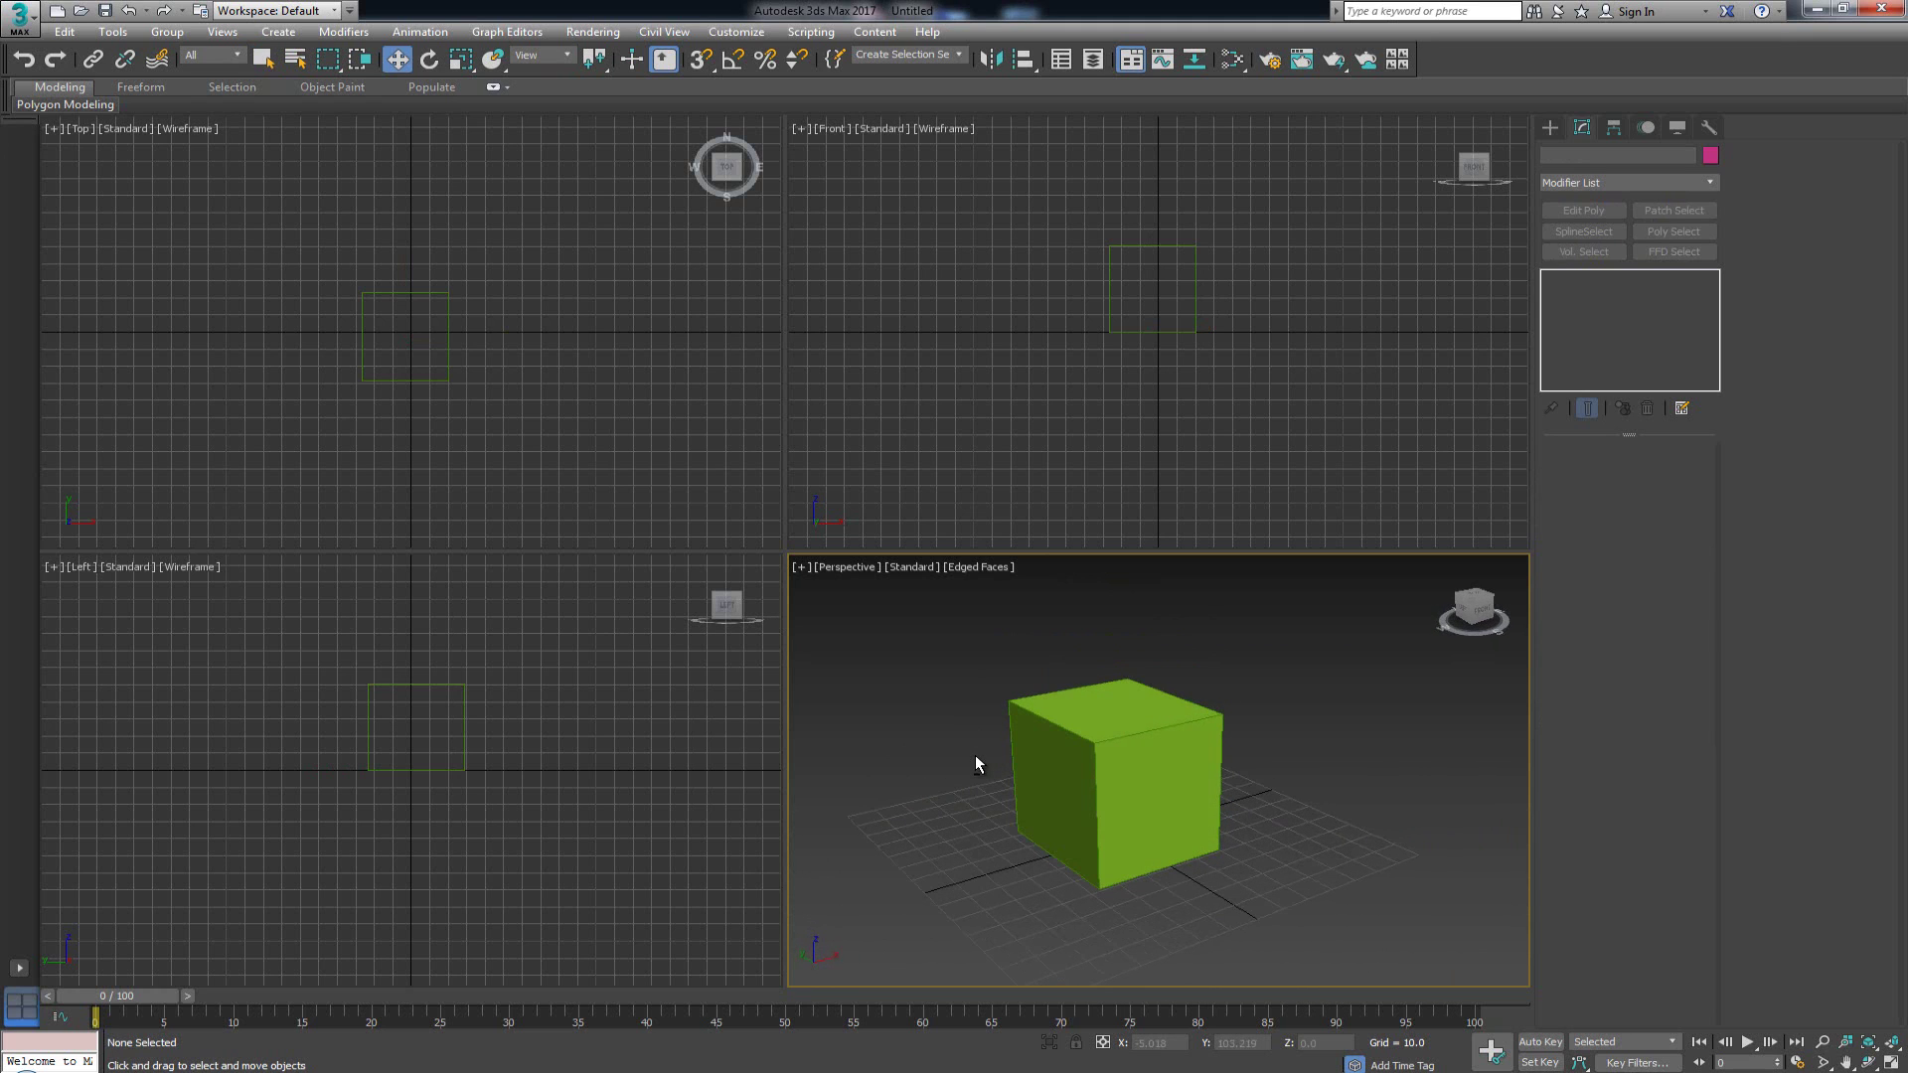
click(1355, 407)
key(m)
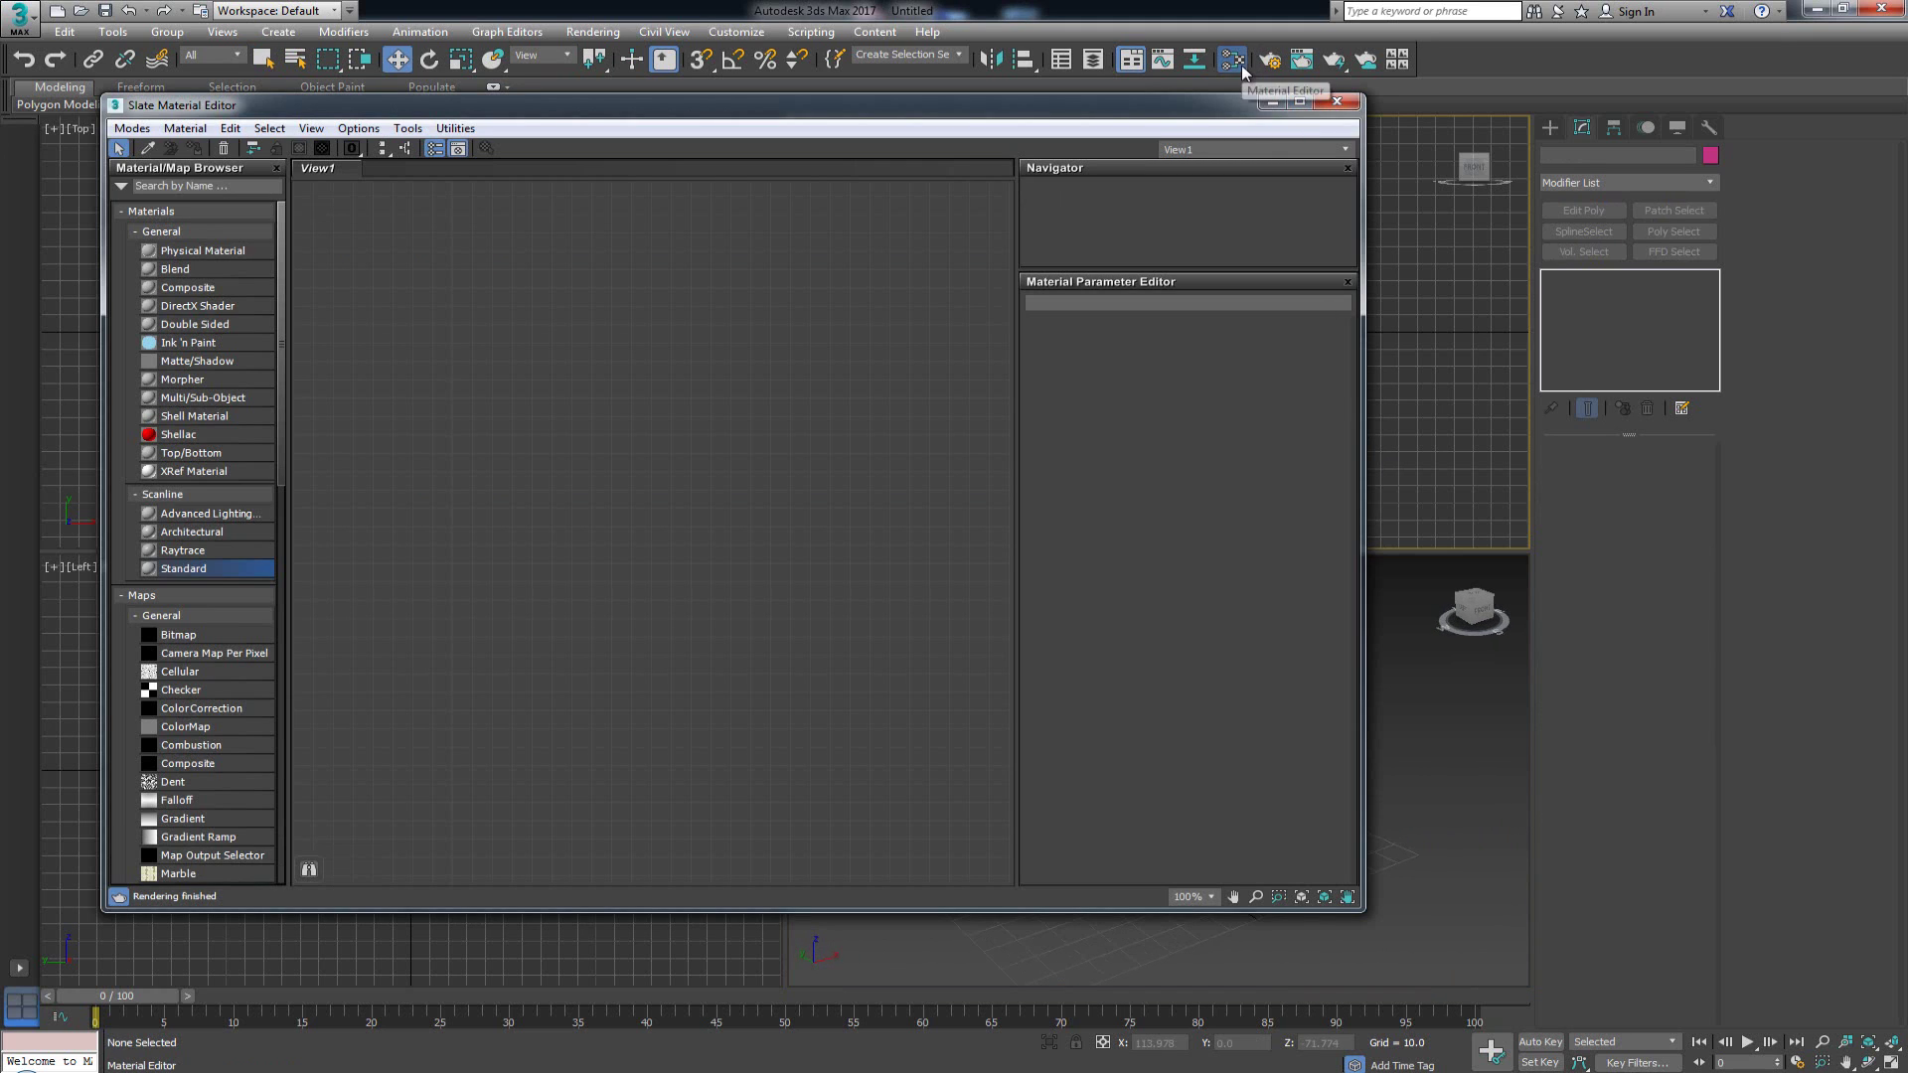
key(ctrl+p)
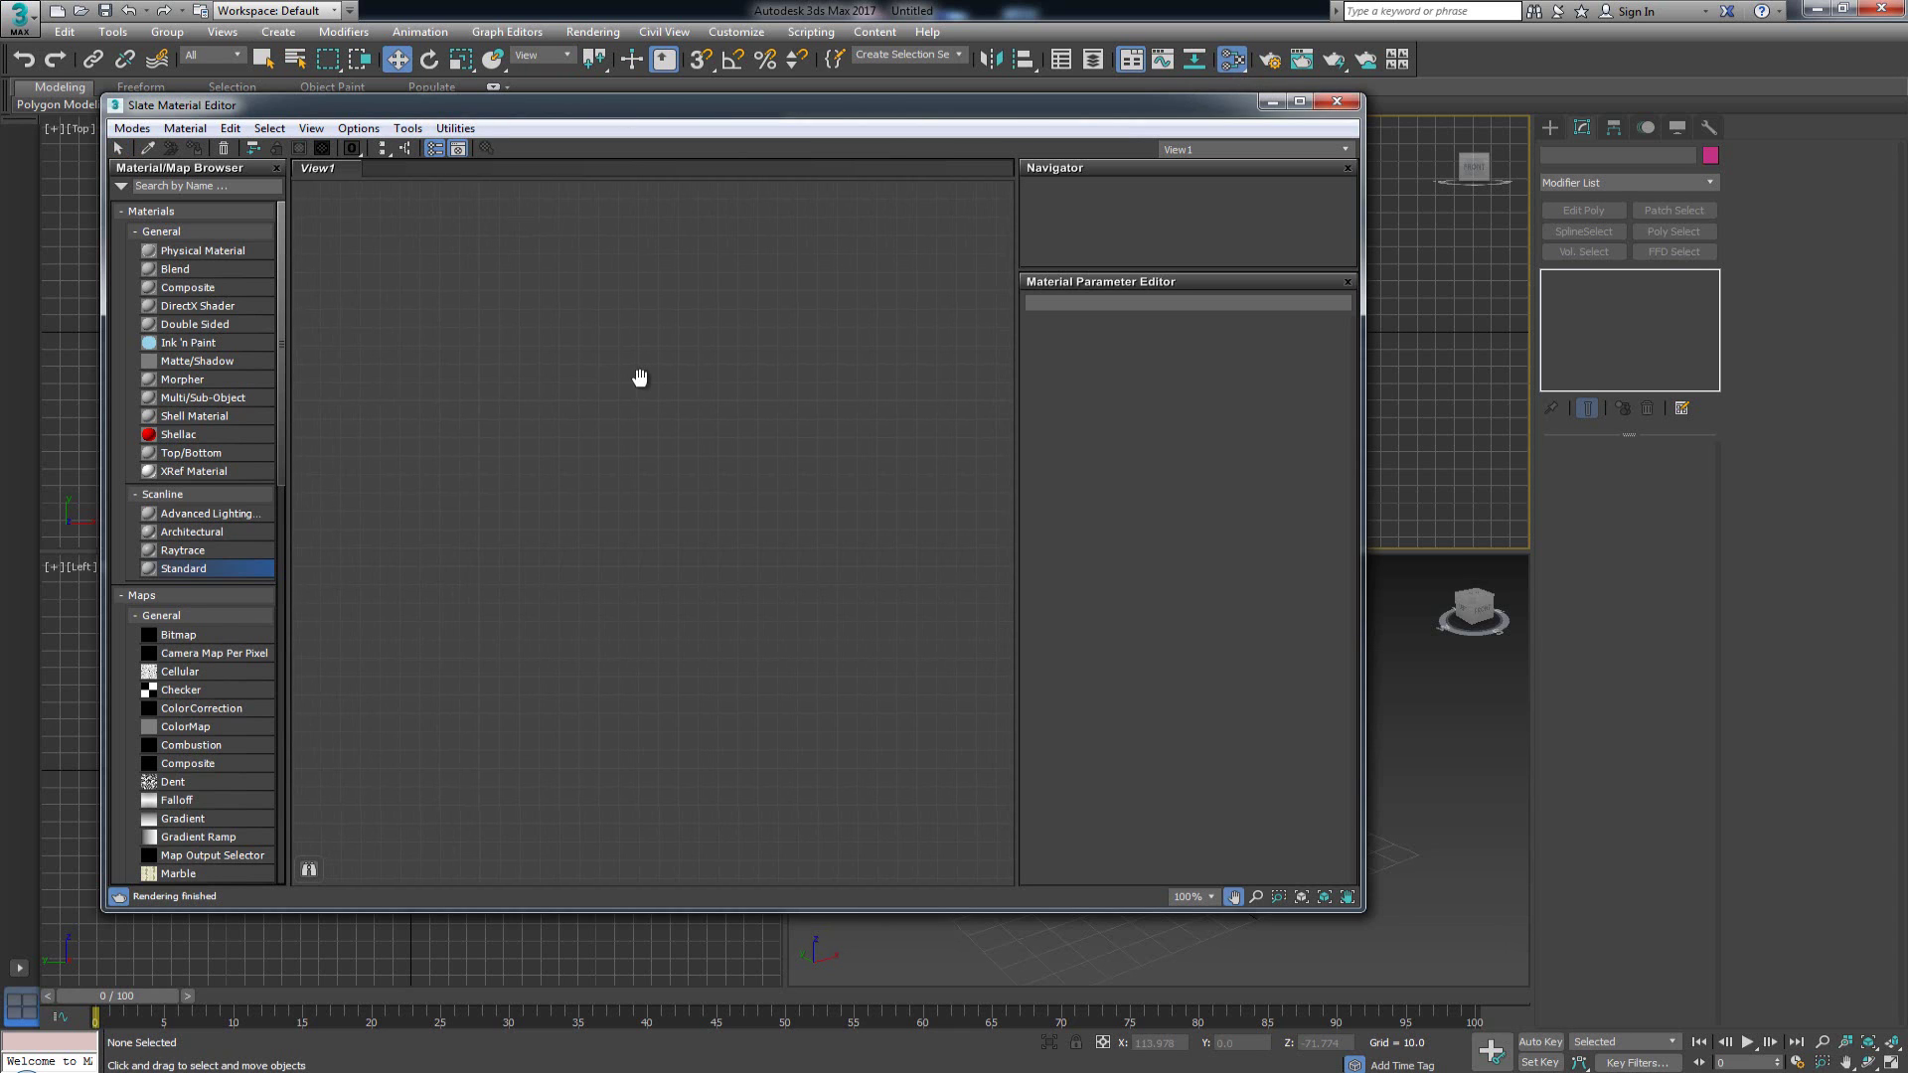
key(ctrl+p)
key(ctrl+p)
key(ctrl+p)
scroll(723, 498, up, 2)
mouse_move(282, 249)
mouse_down()
mouse_move(288, 514)
mouse_move(300, 229)
mouse_up()
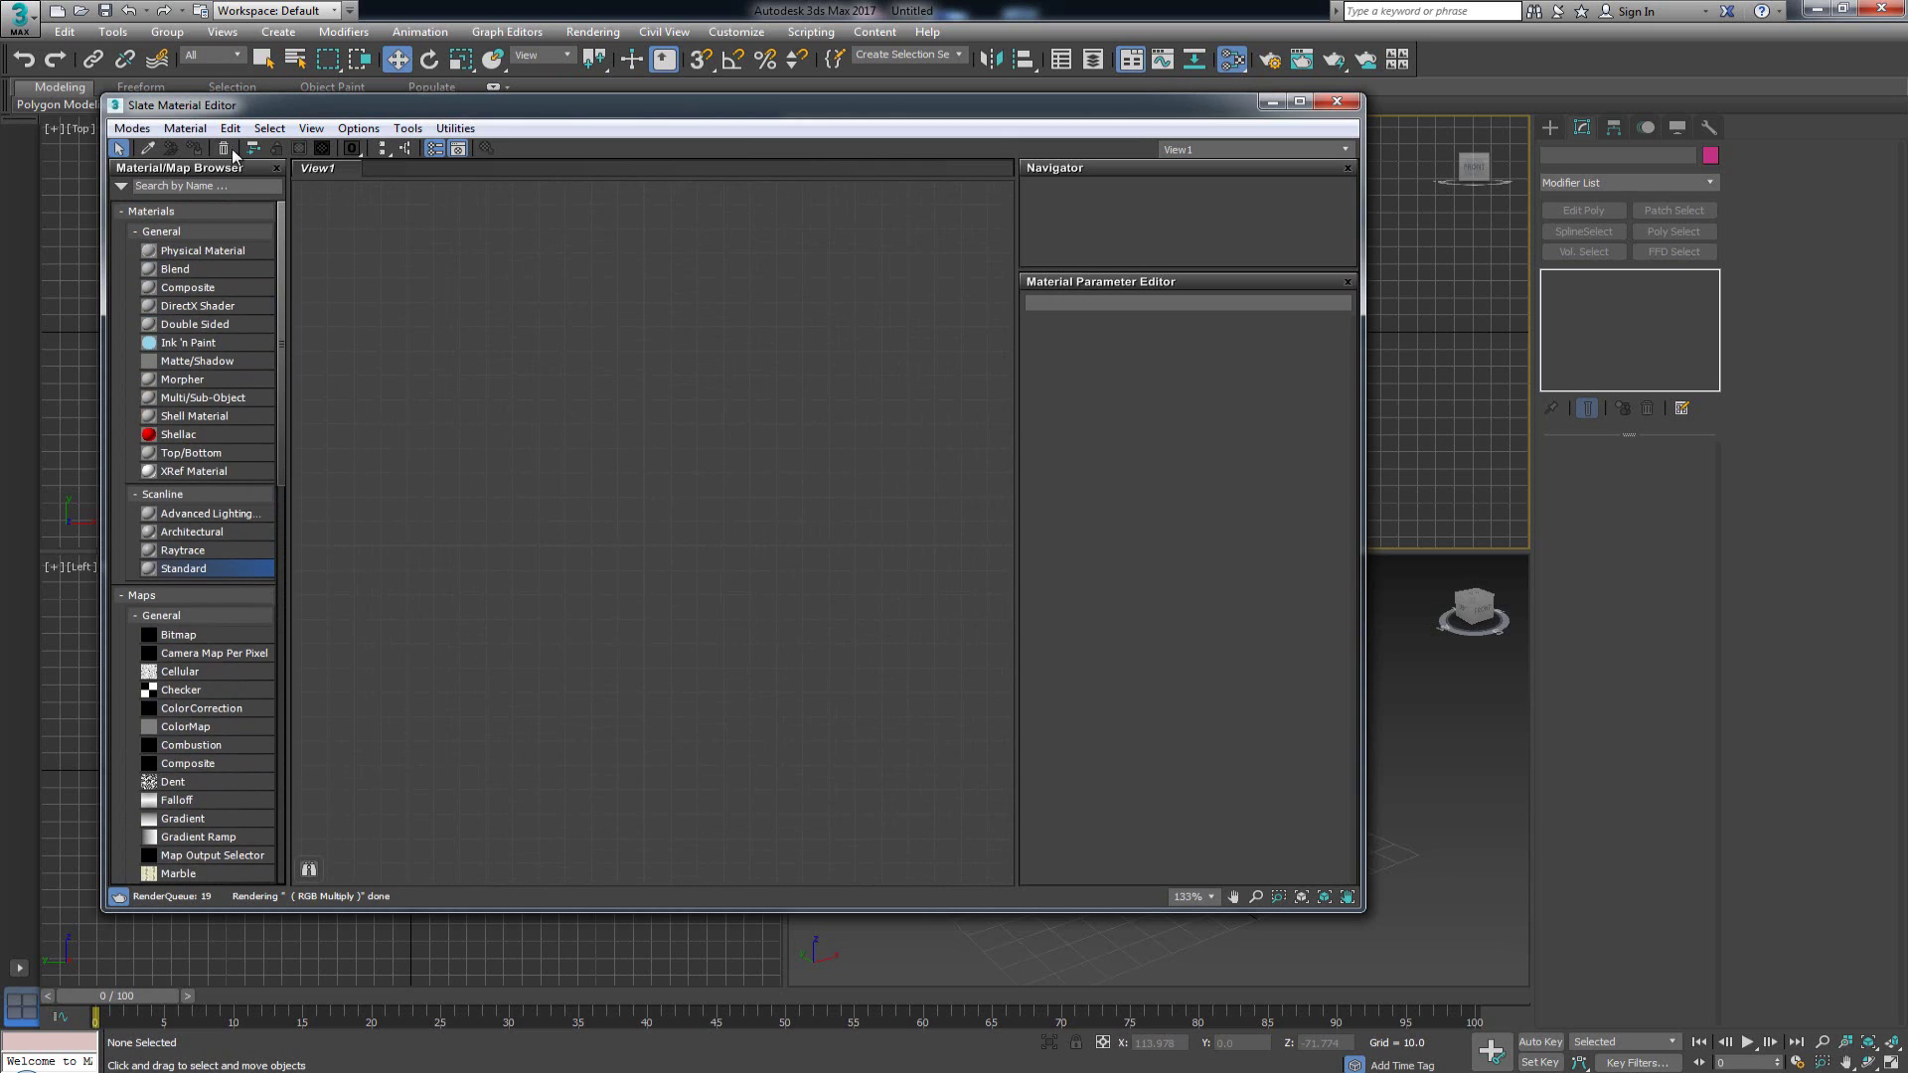
click(137, 130)
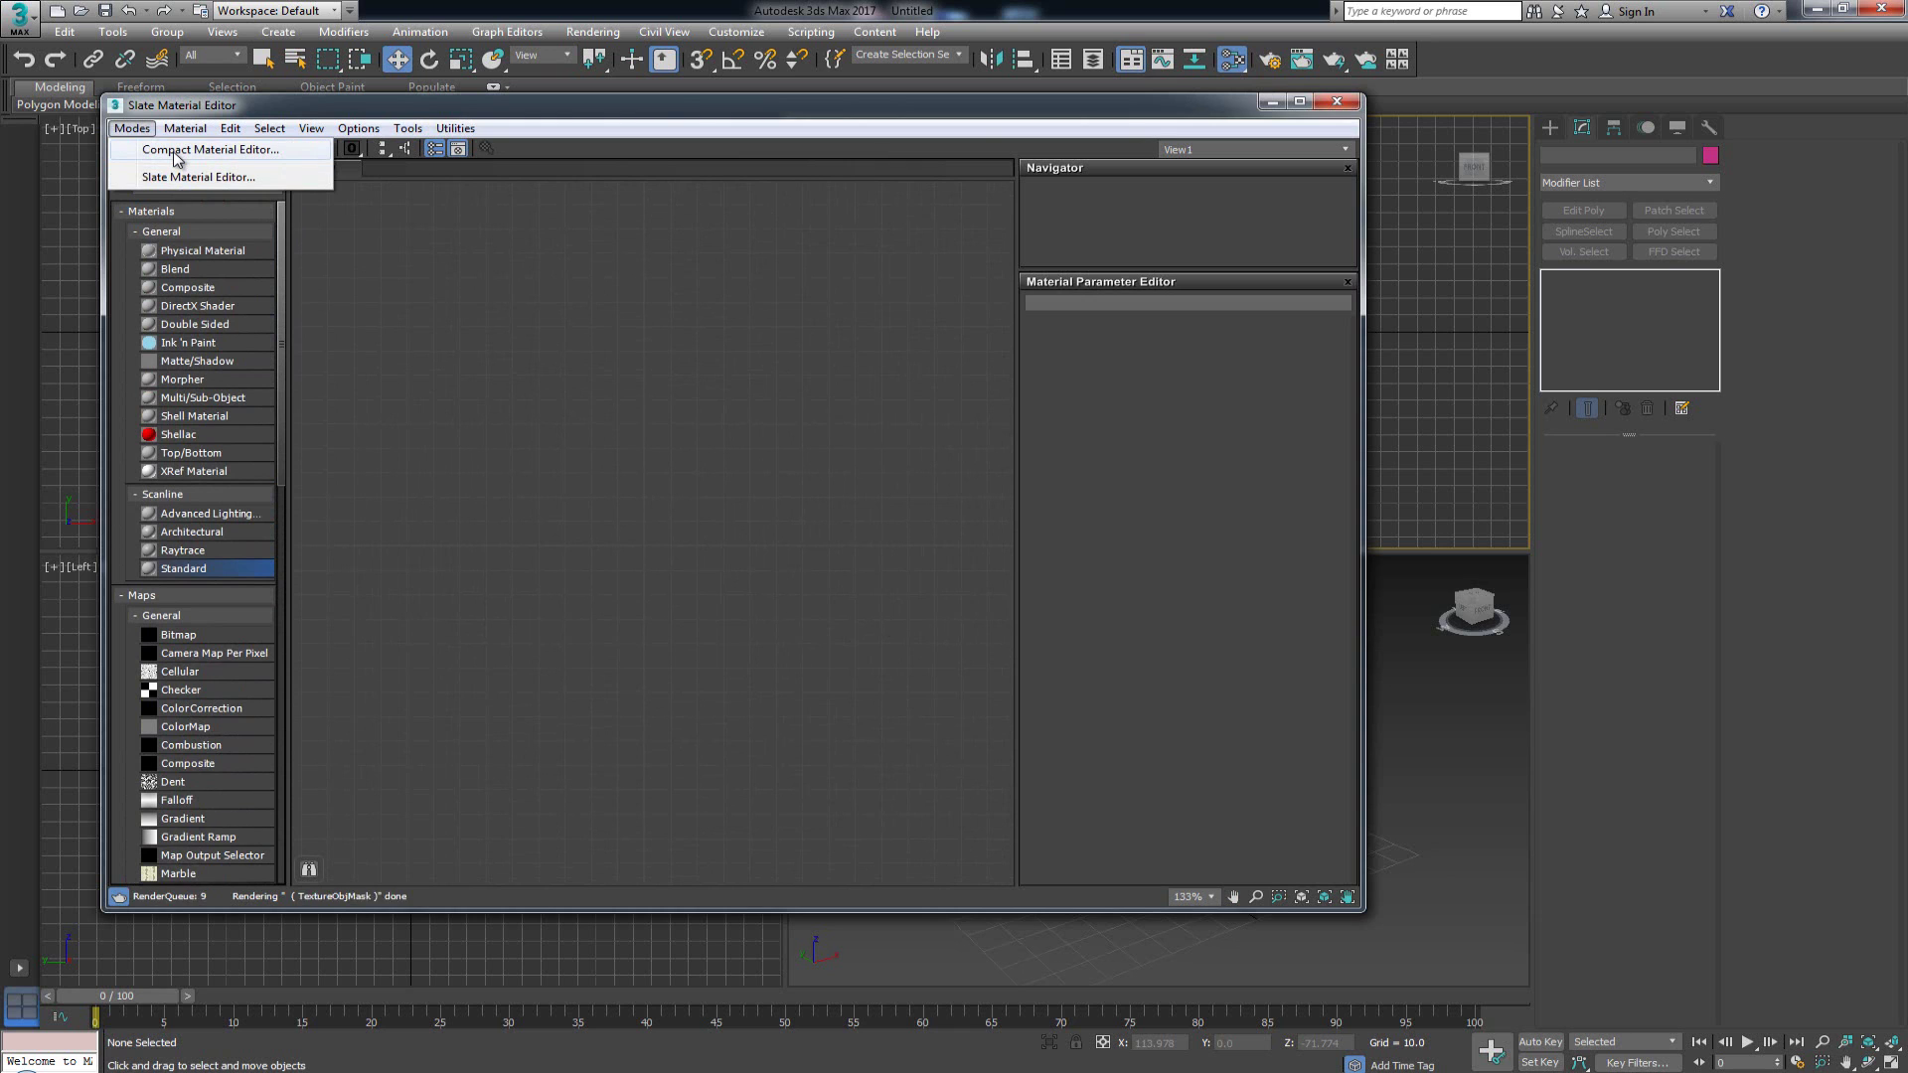
click(176, 153)
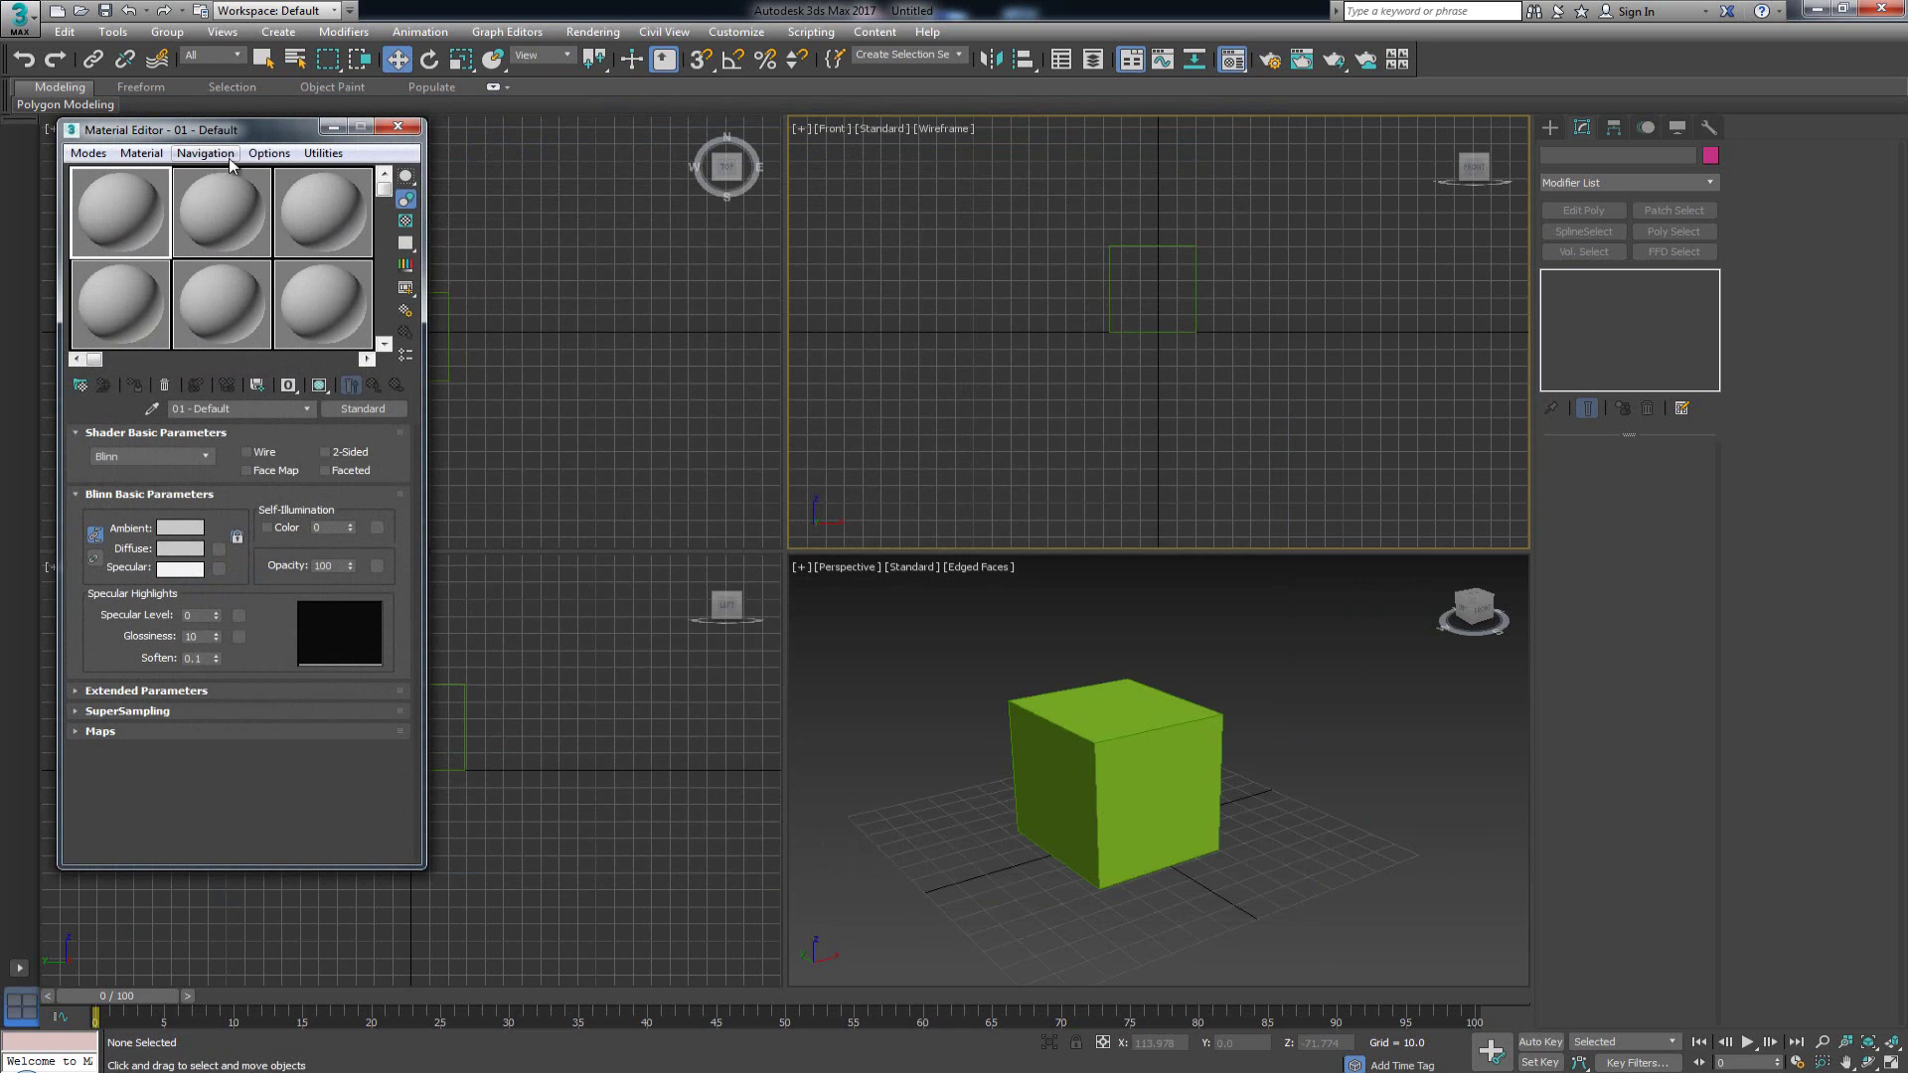
drag(243, 129, 320, 99)
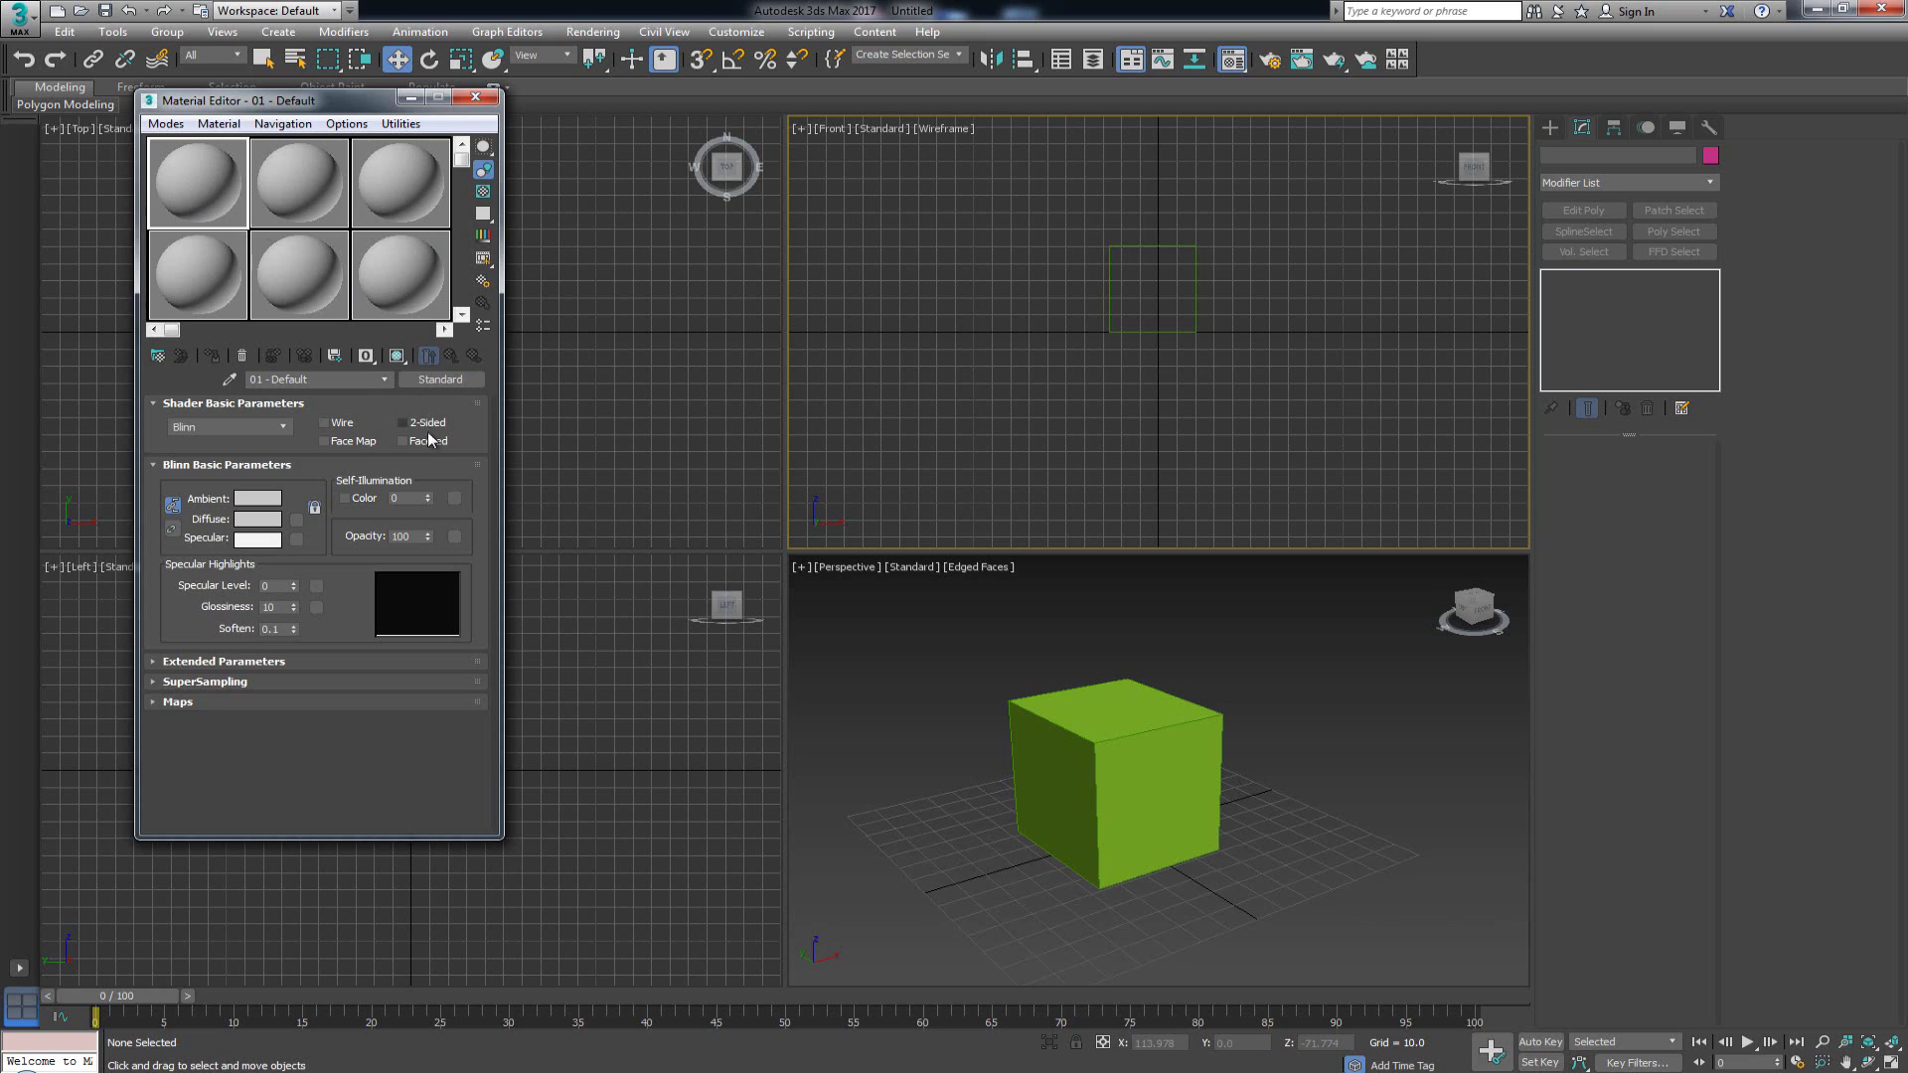
click(419, 661)
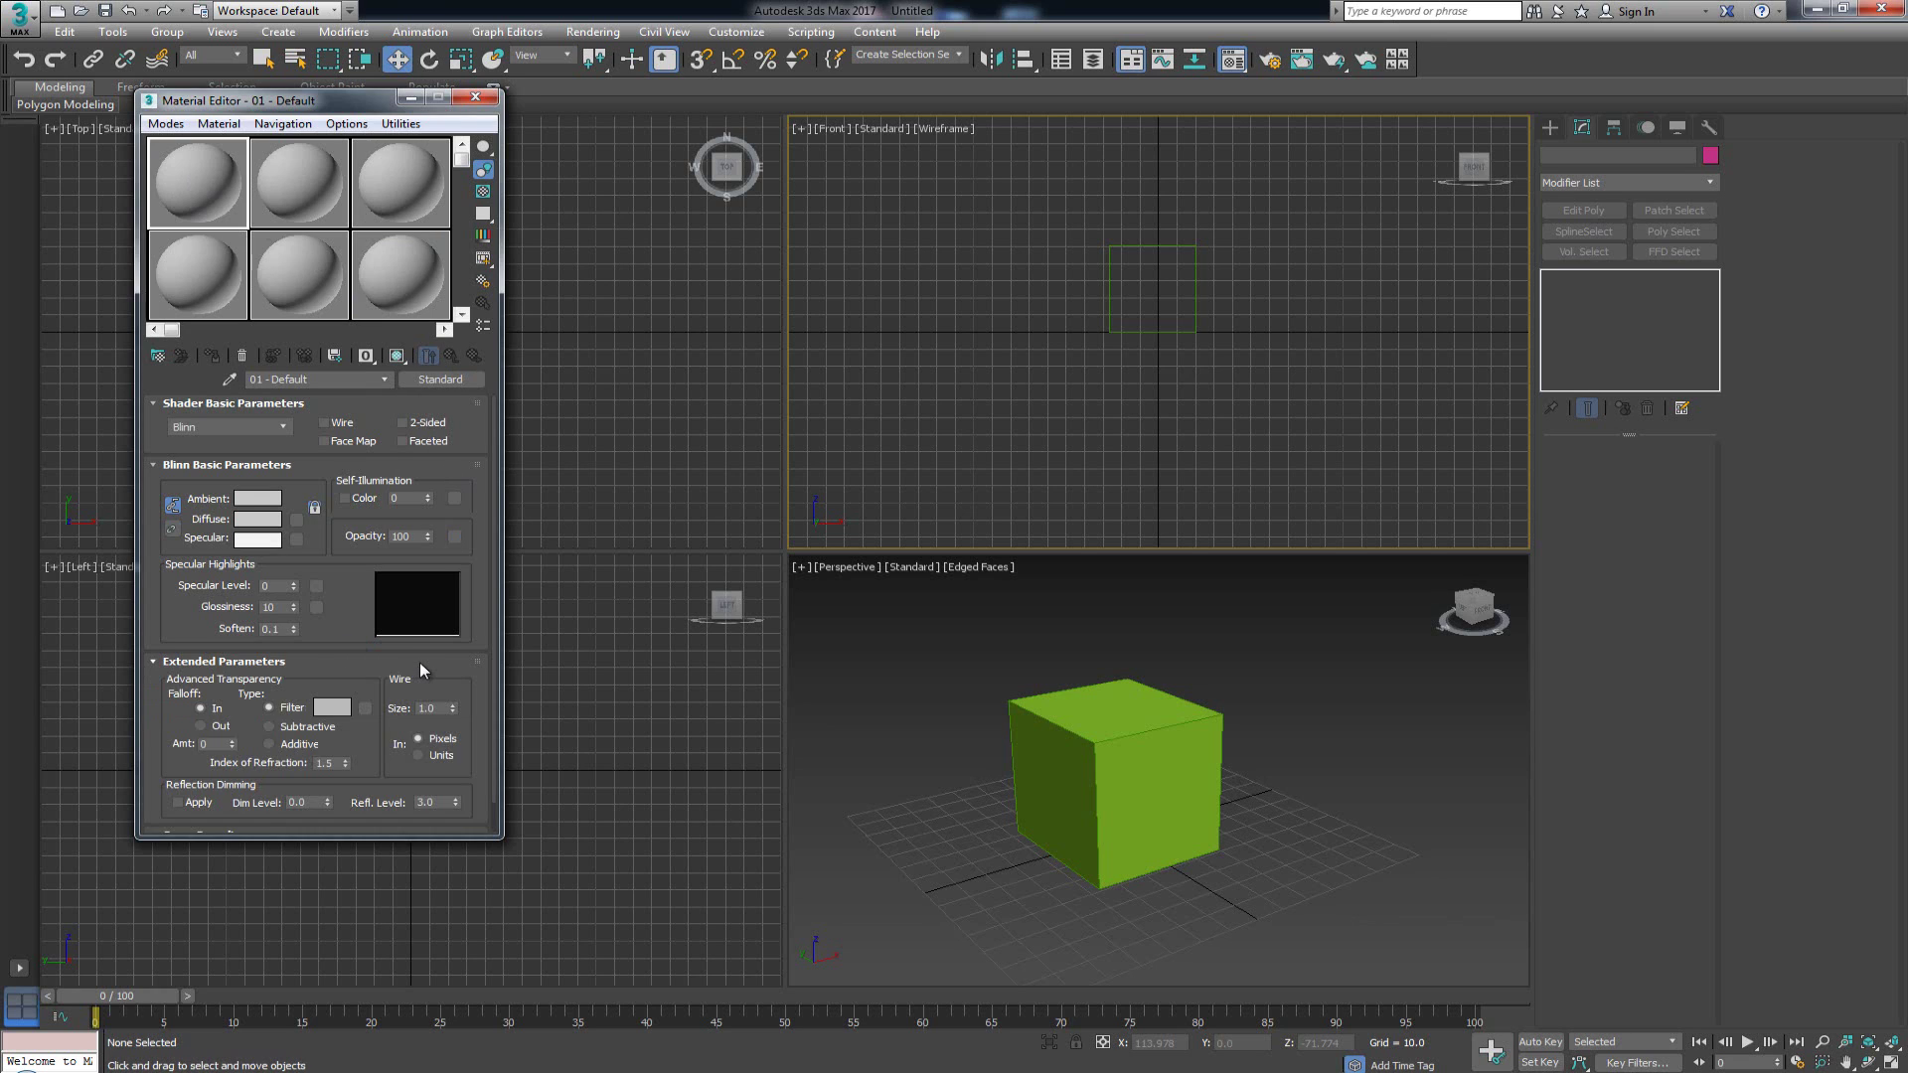
click(419, 662)
click(374, 683)
click(373, 683)
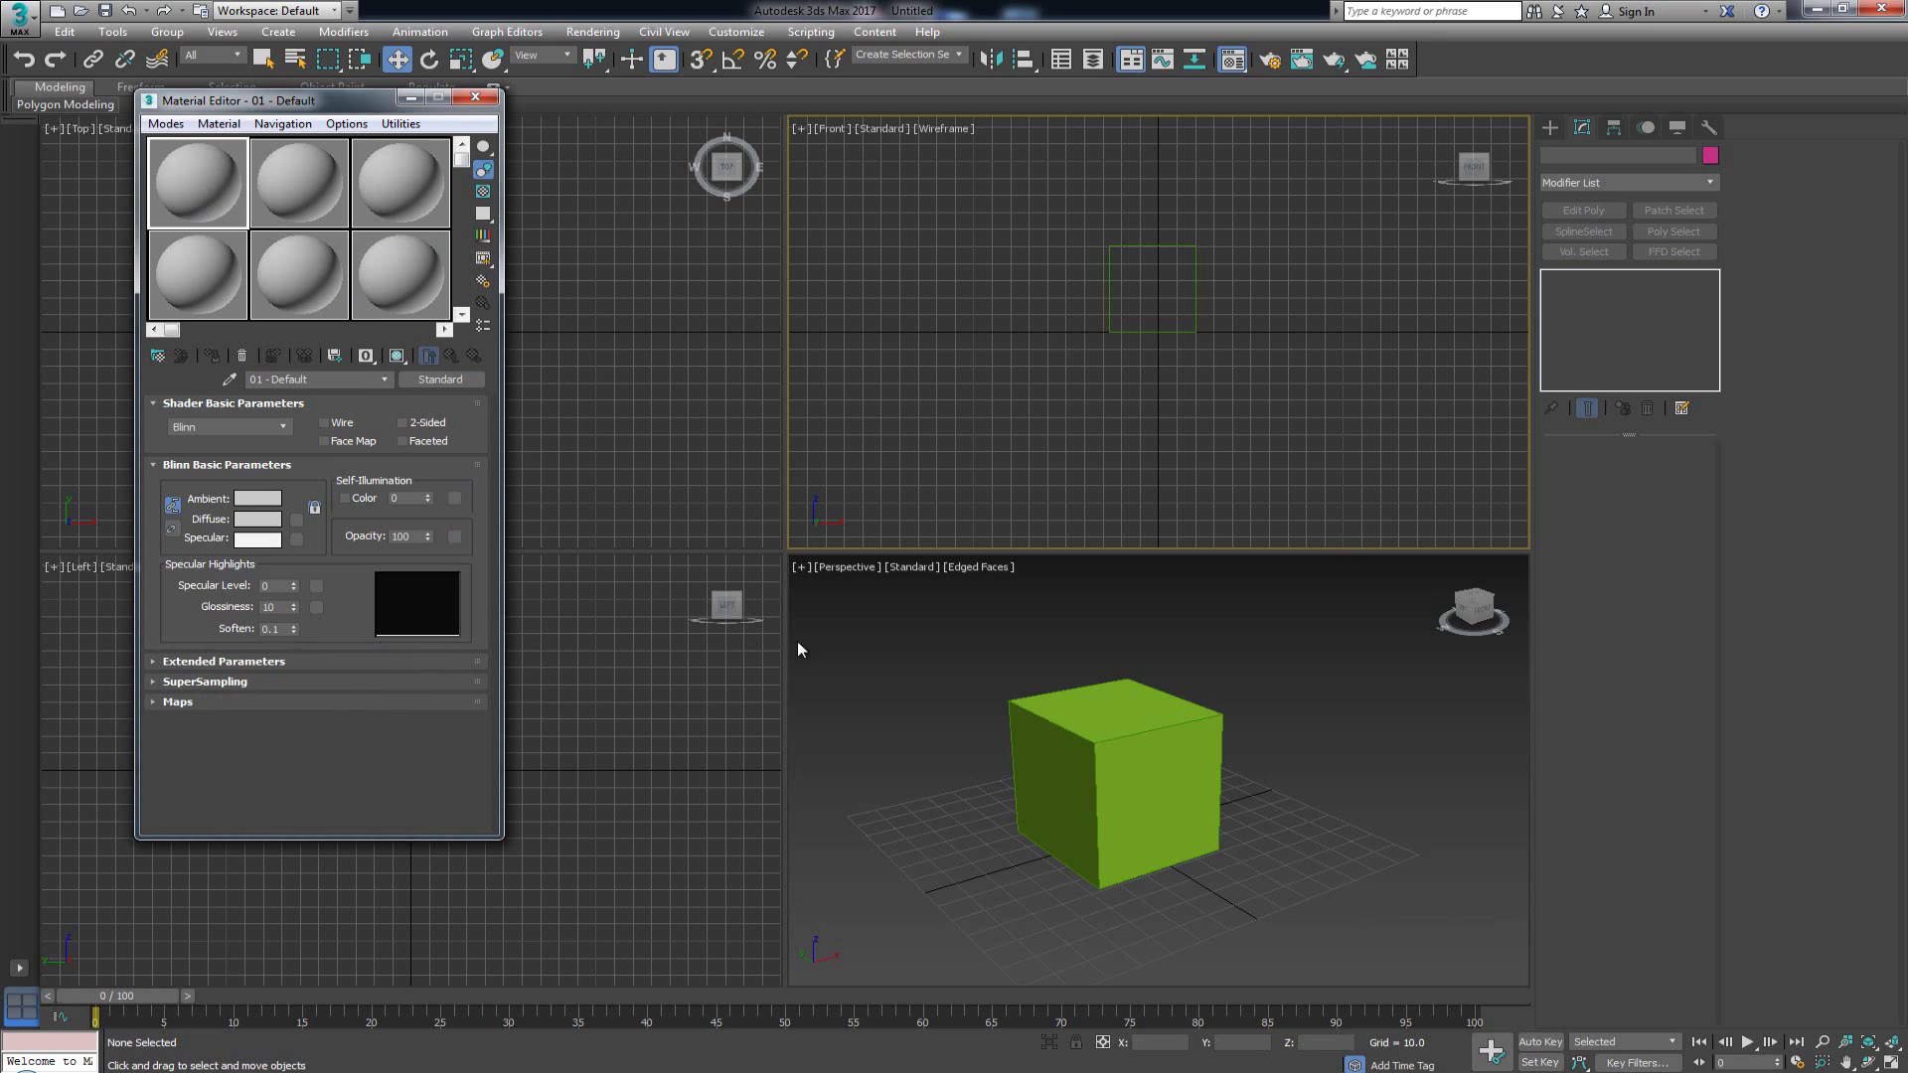
click(475, 99)
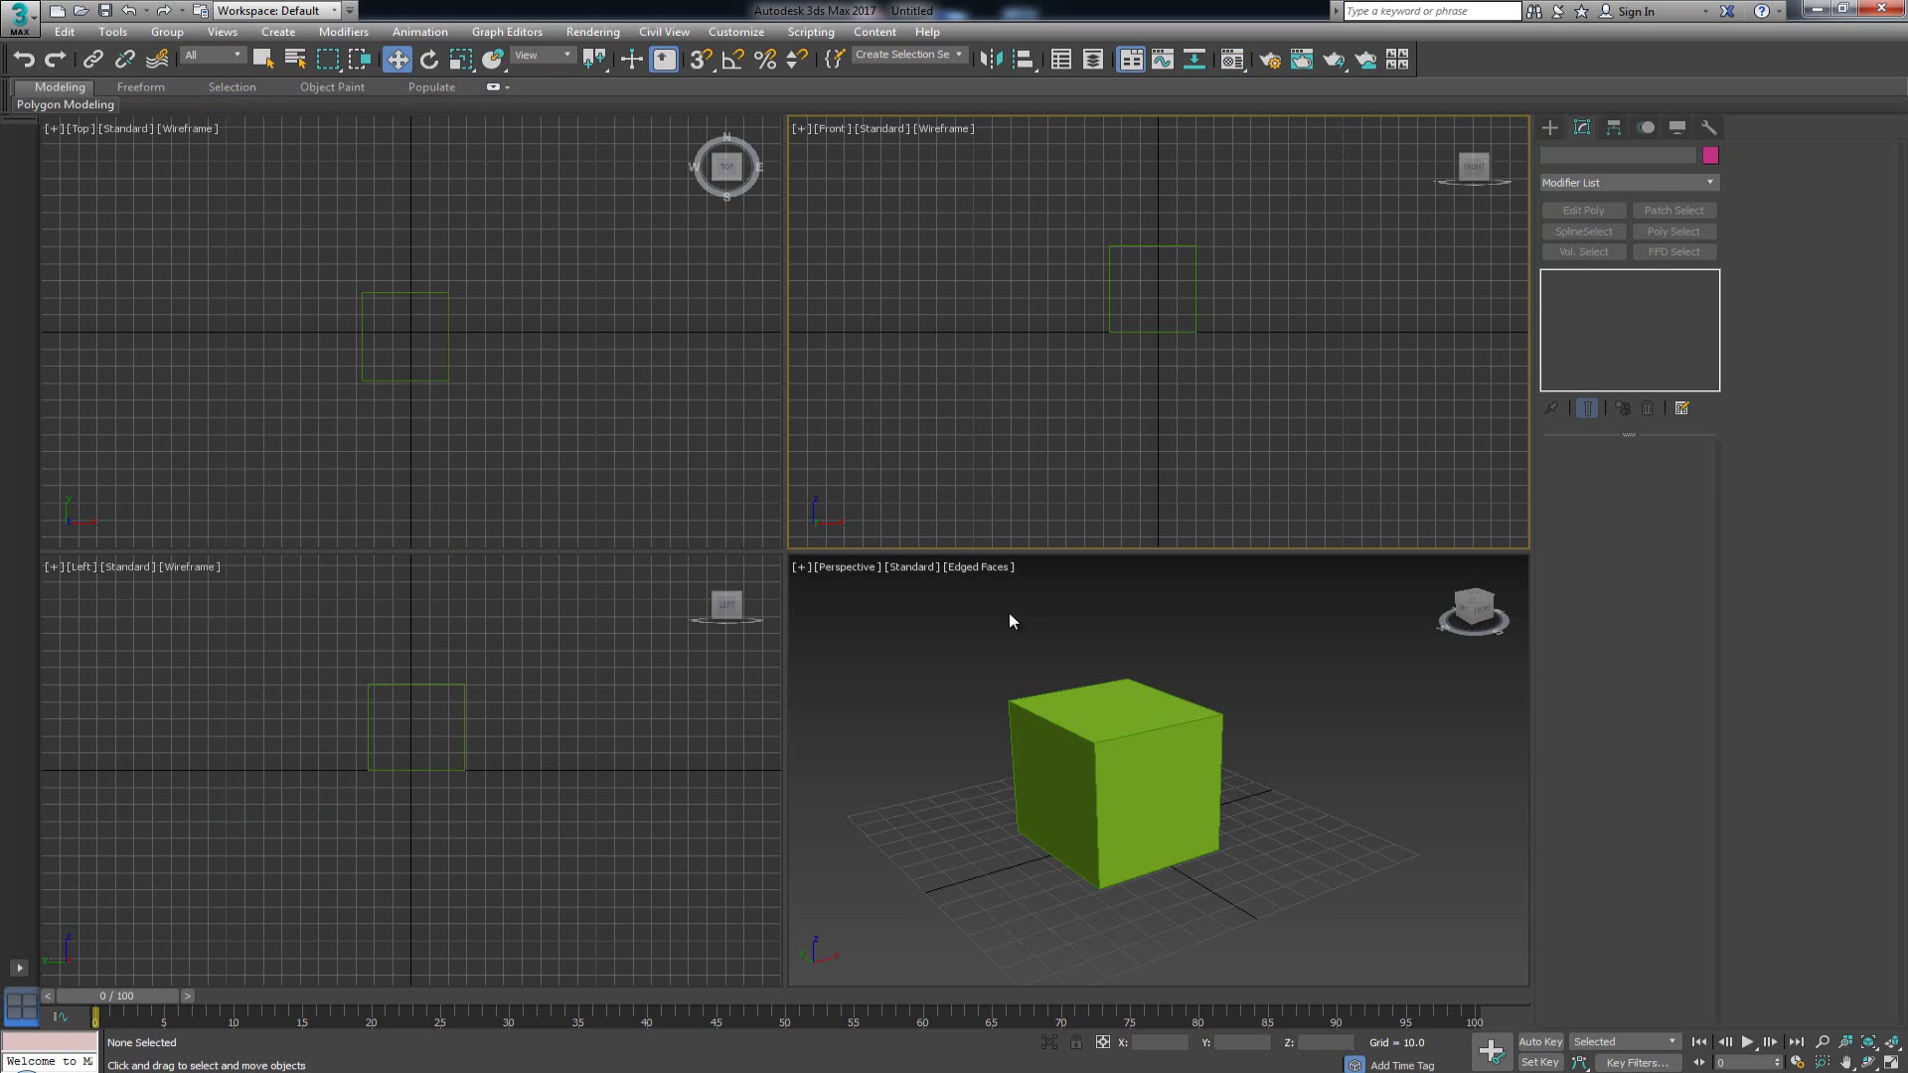
middle_click(1101, 741)
middle_drag(1101, 741, 1115, 741)
click(1167, 707)
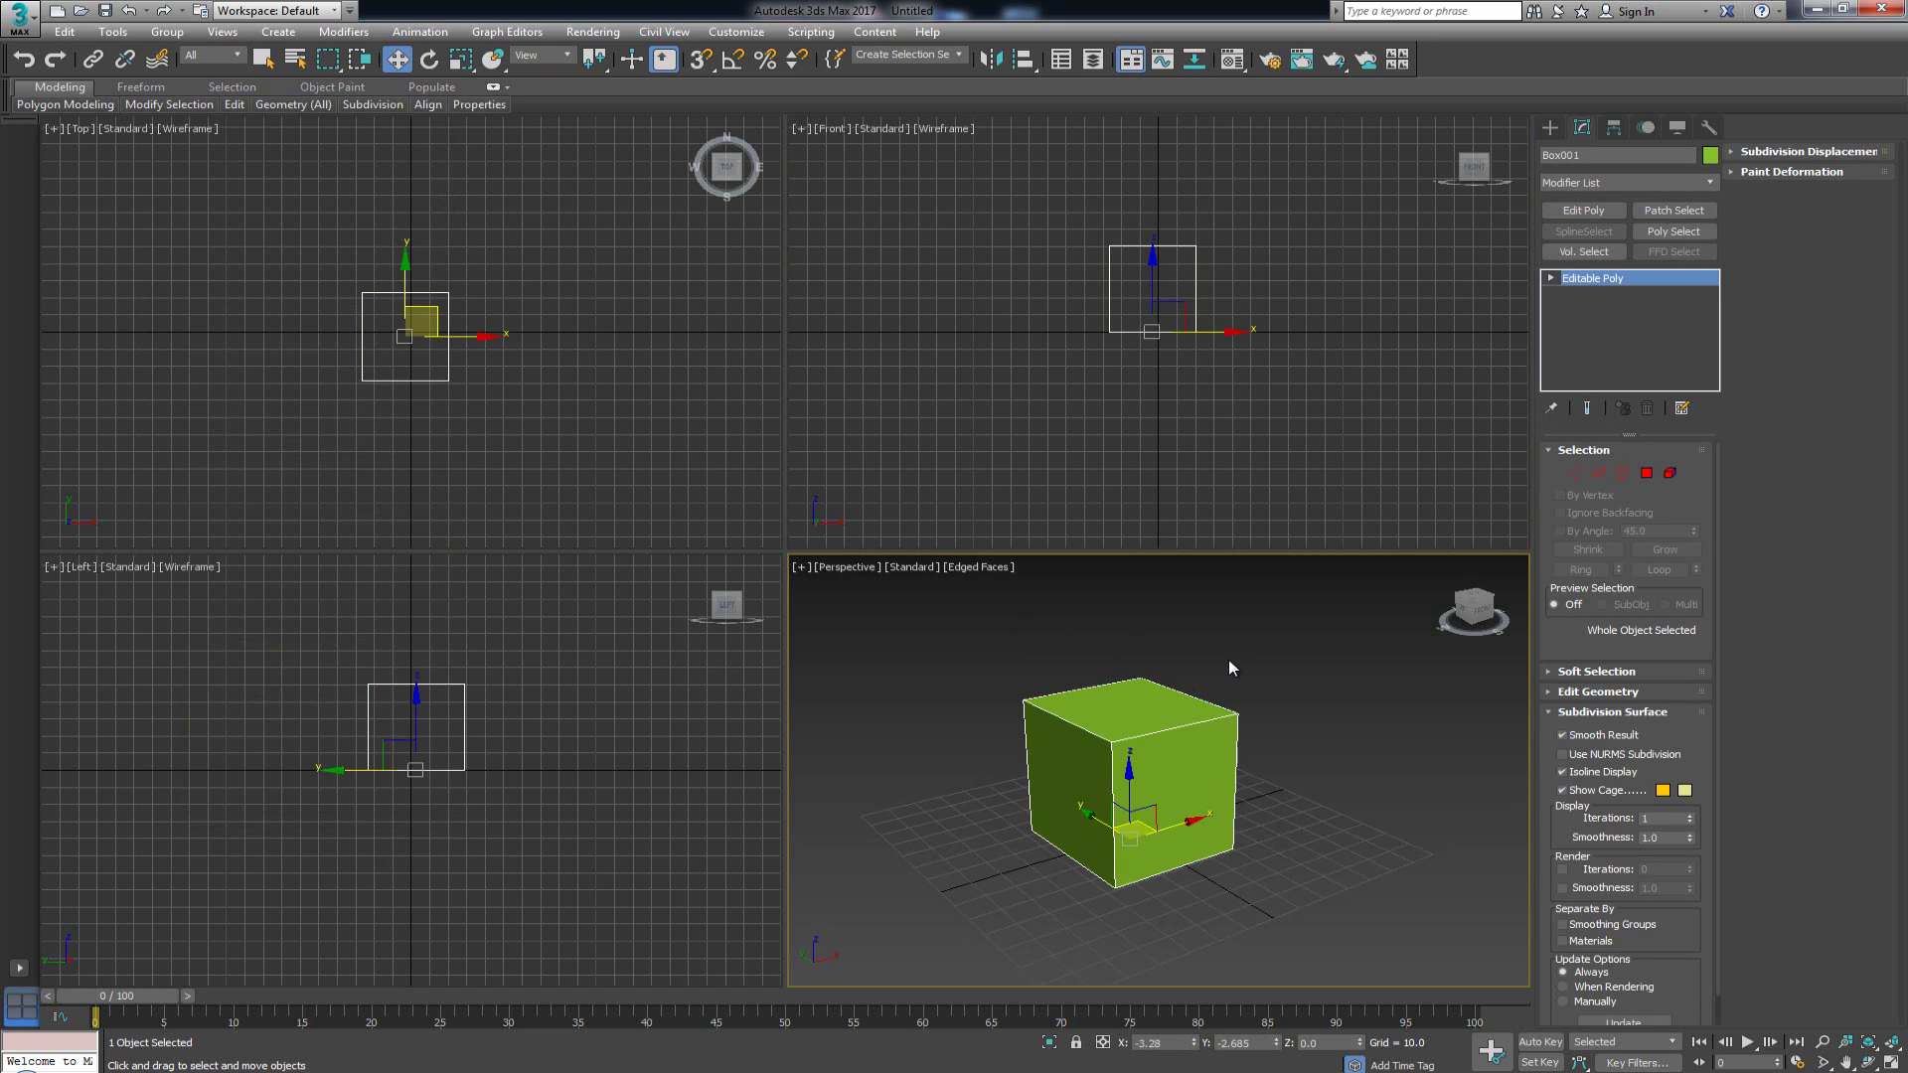
click(1228, 660)
click(1182, 736)
key(alt)
click(1268, 733)
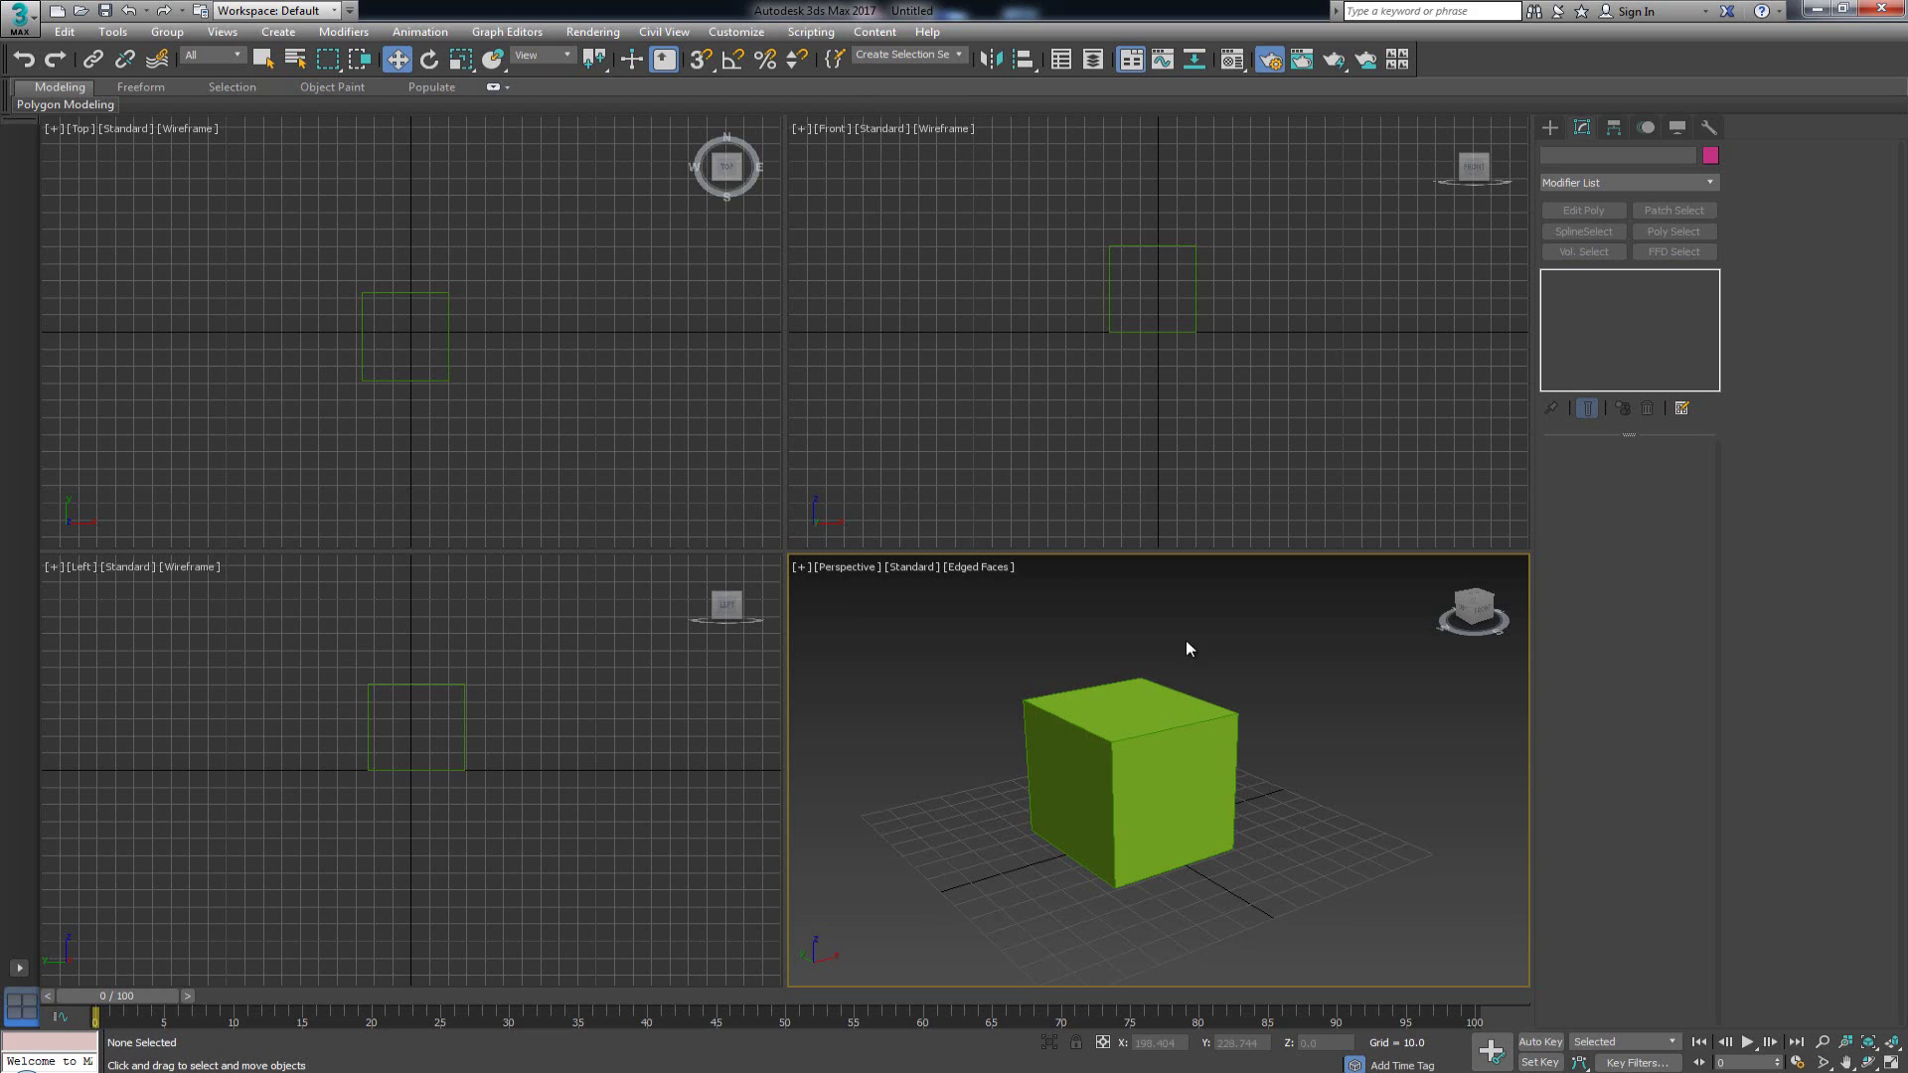
Open Render Setup, move it left, stretch it taller, and drop down the Renderer list
click(1272, 59)
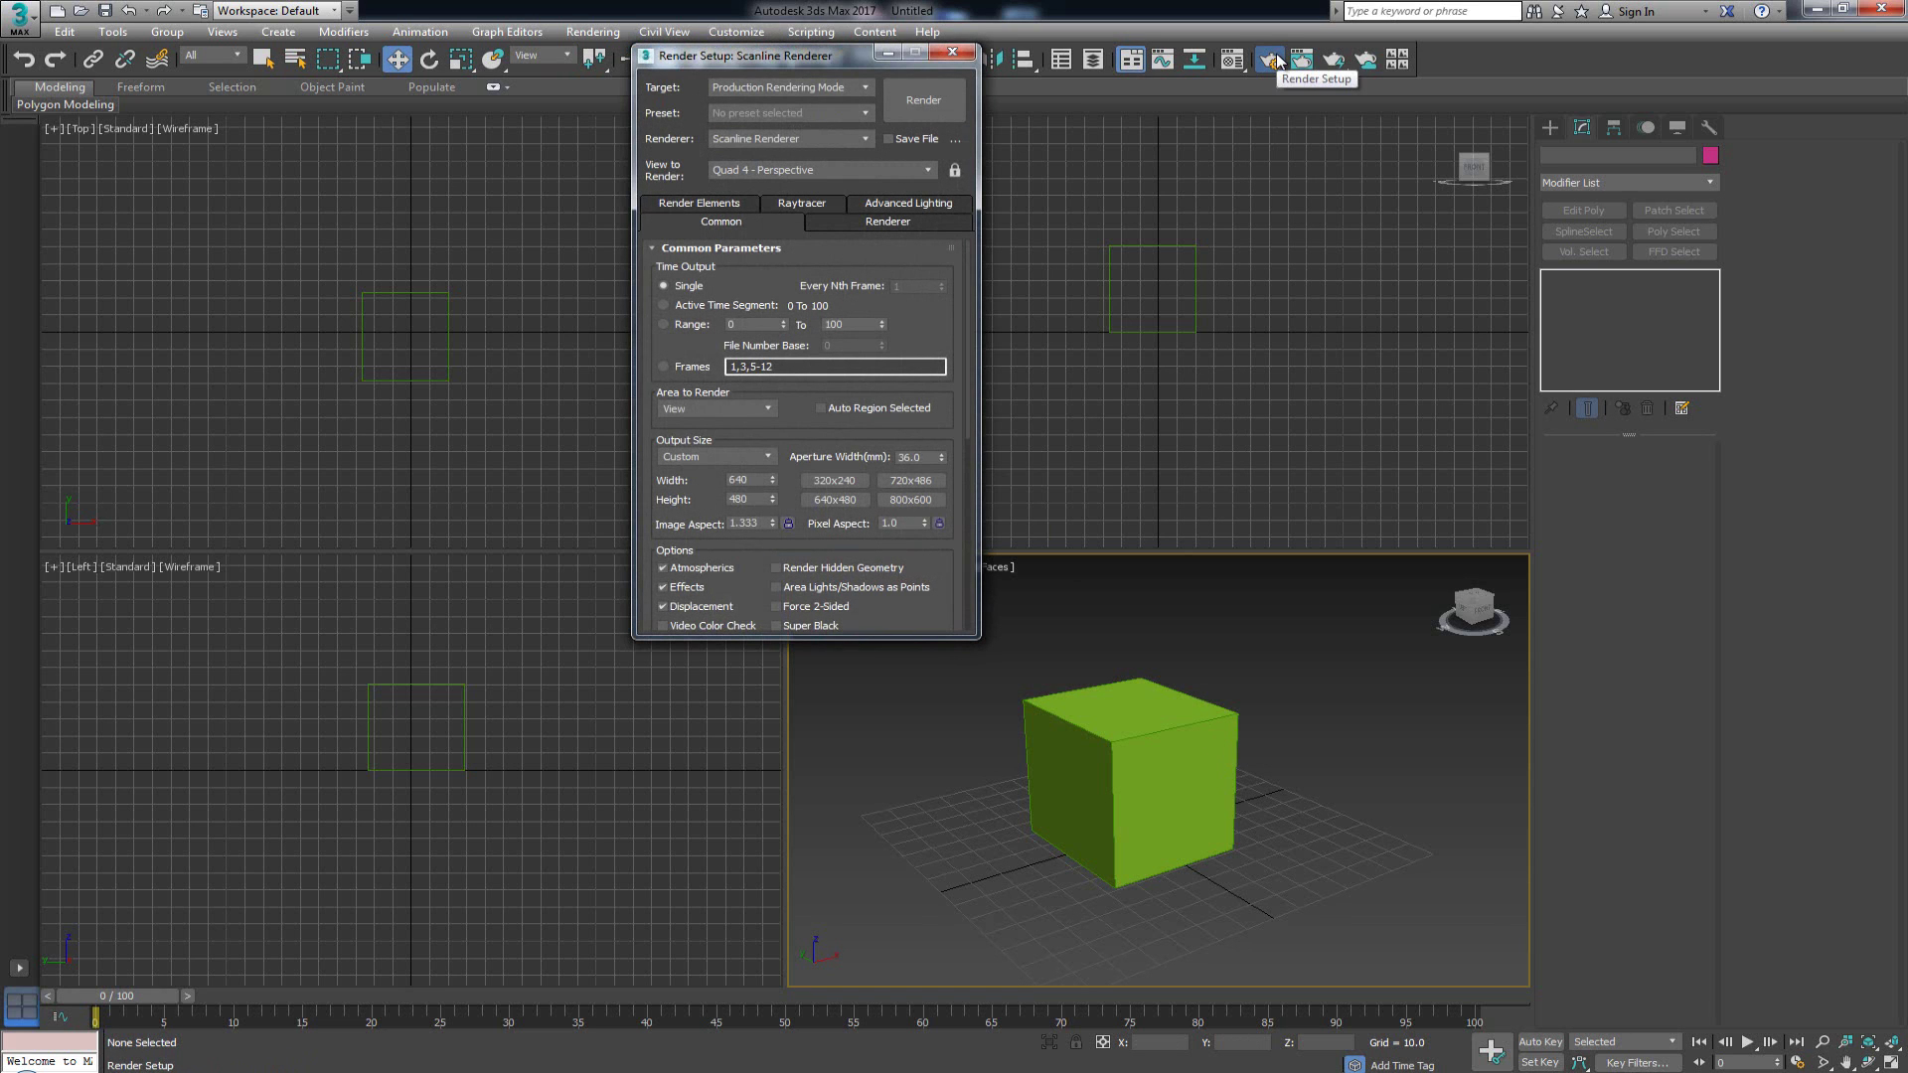
drag(676, 54, 574, 43)
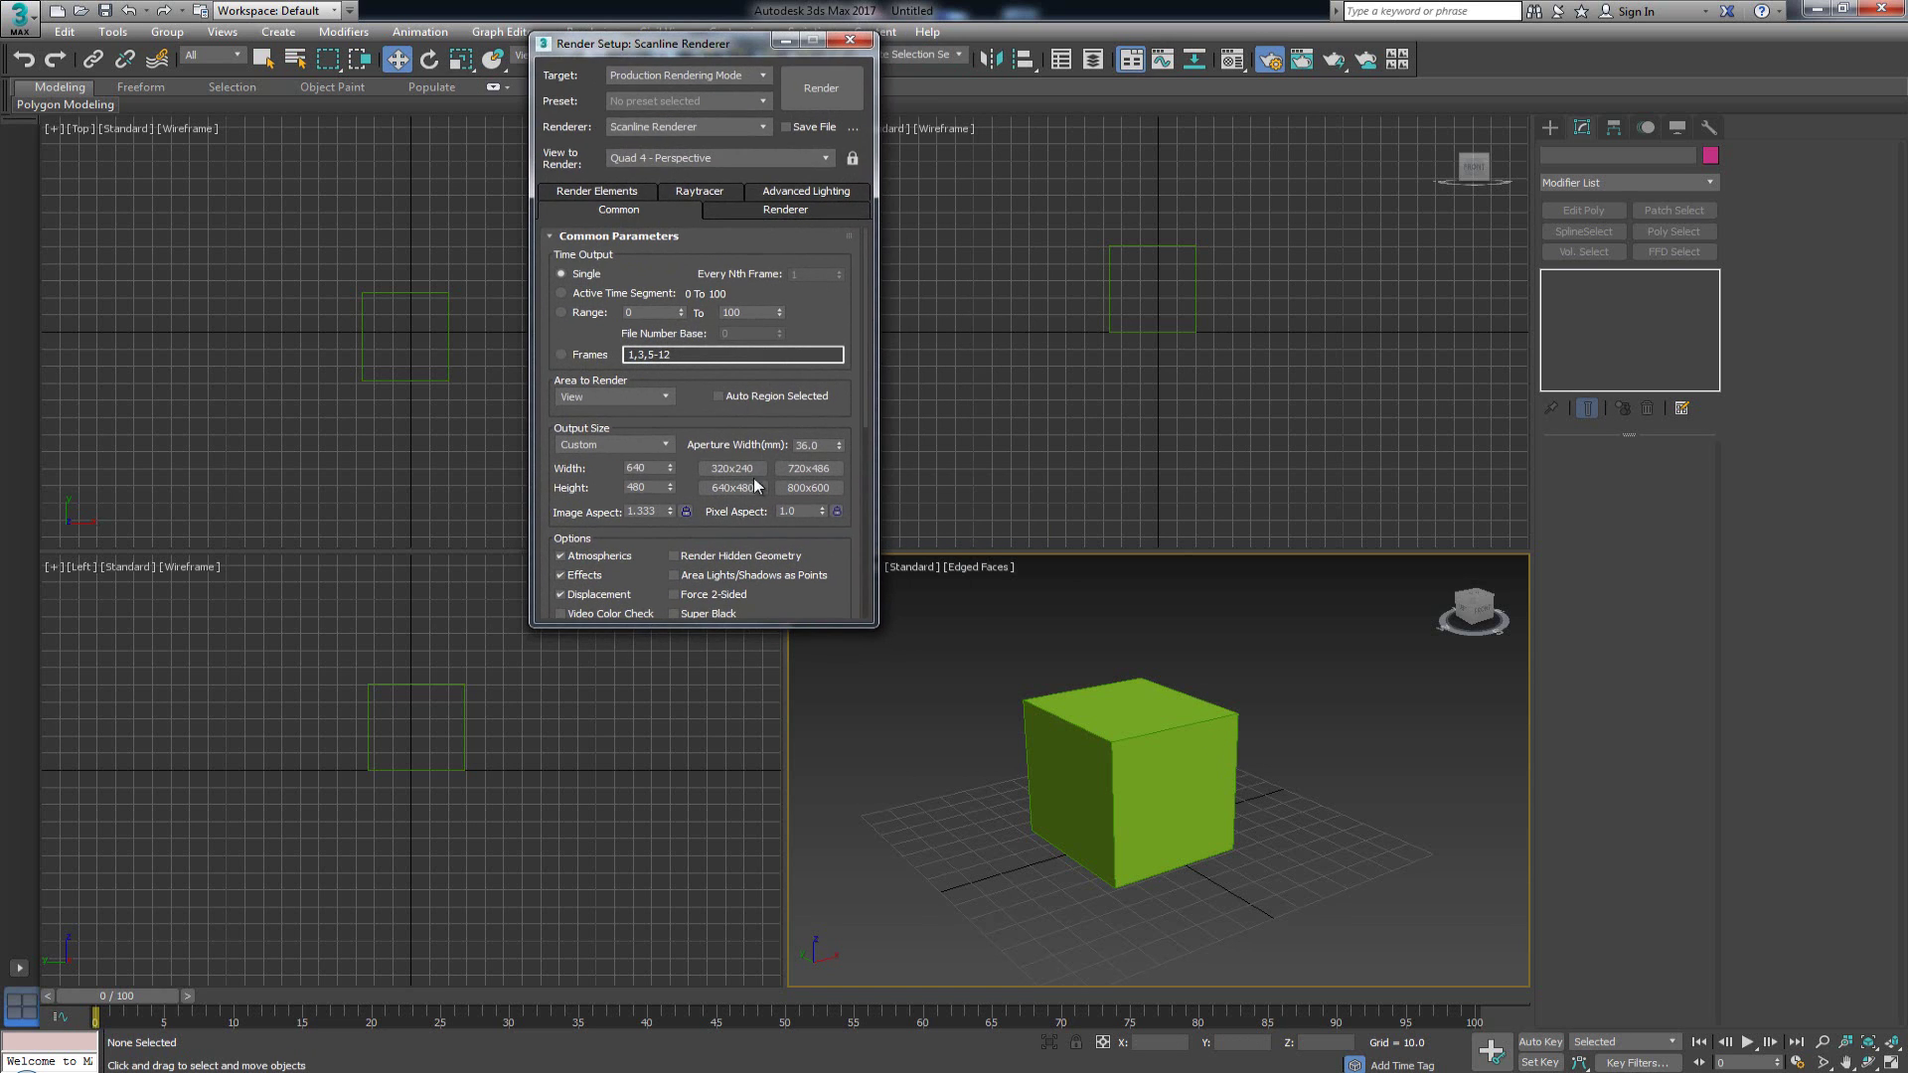
drag(750, 643, 750, 1030)
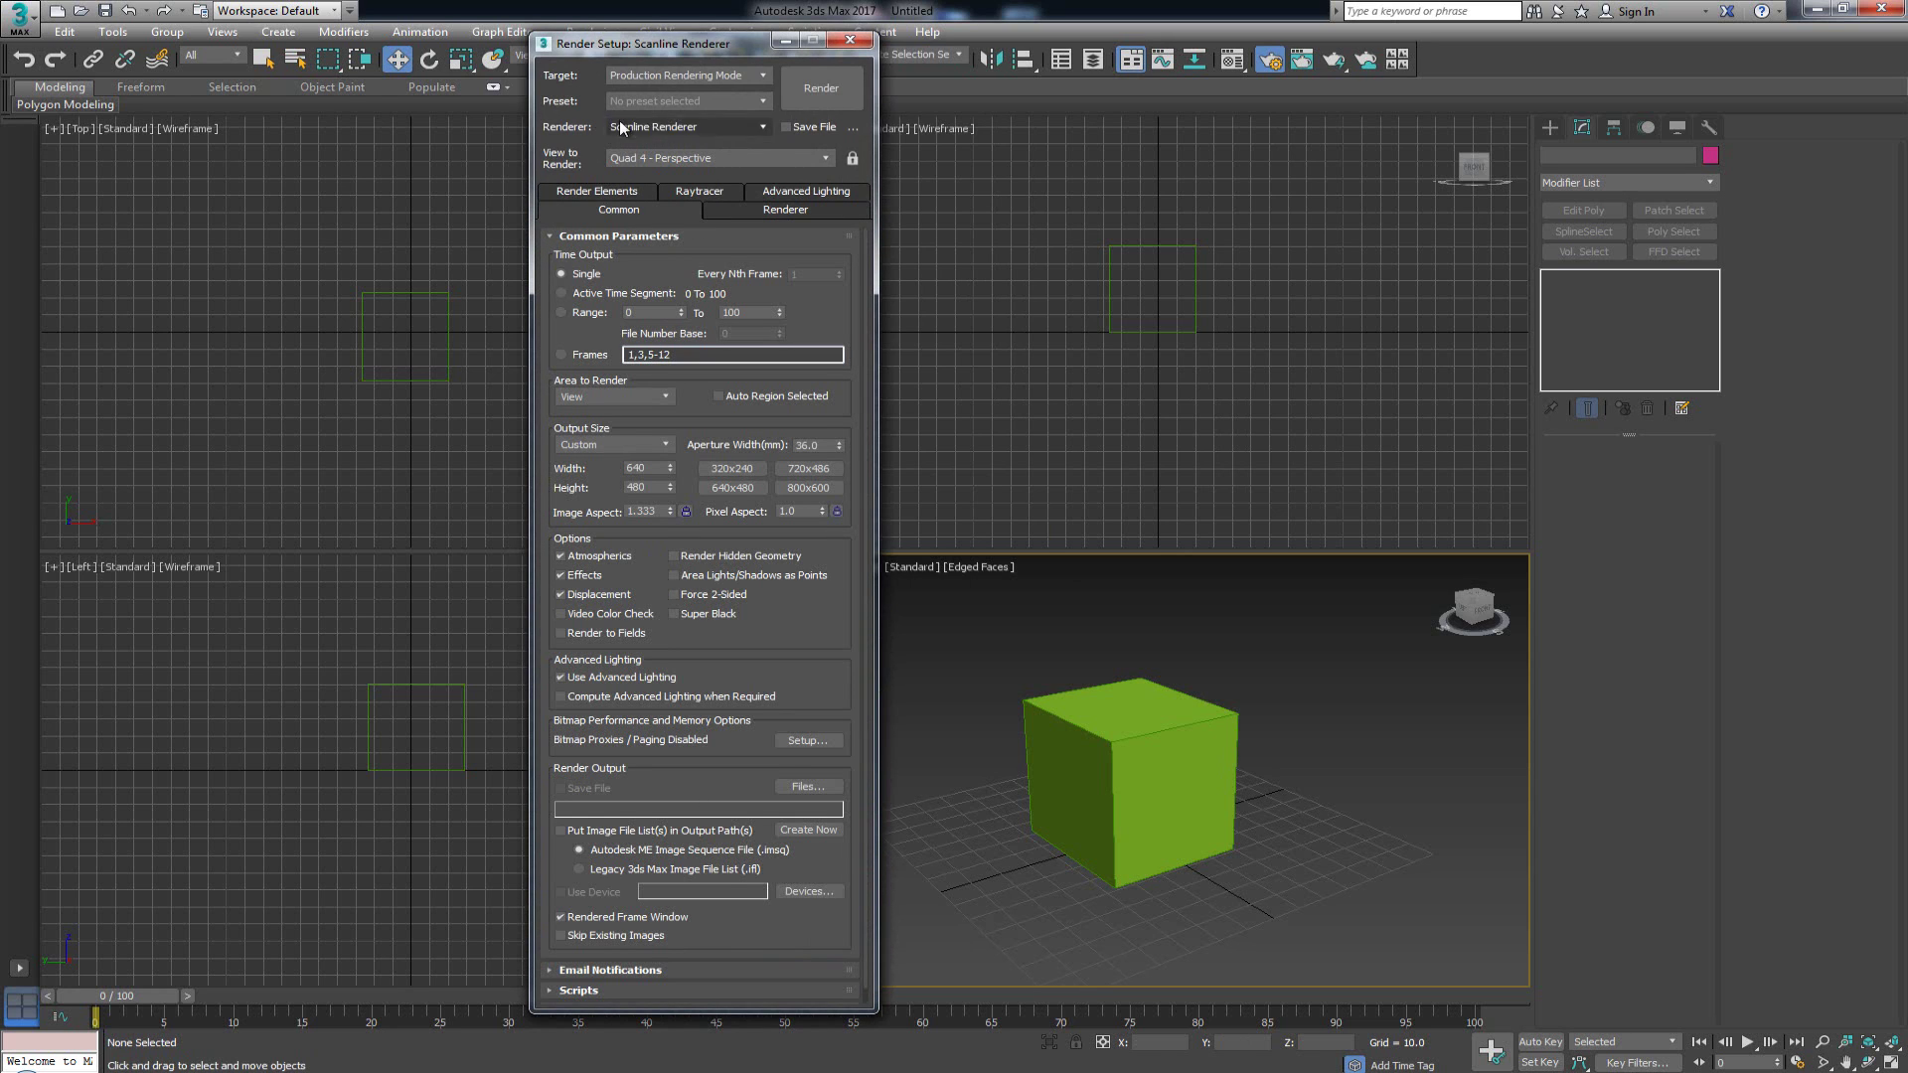
click(765, 127)
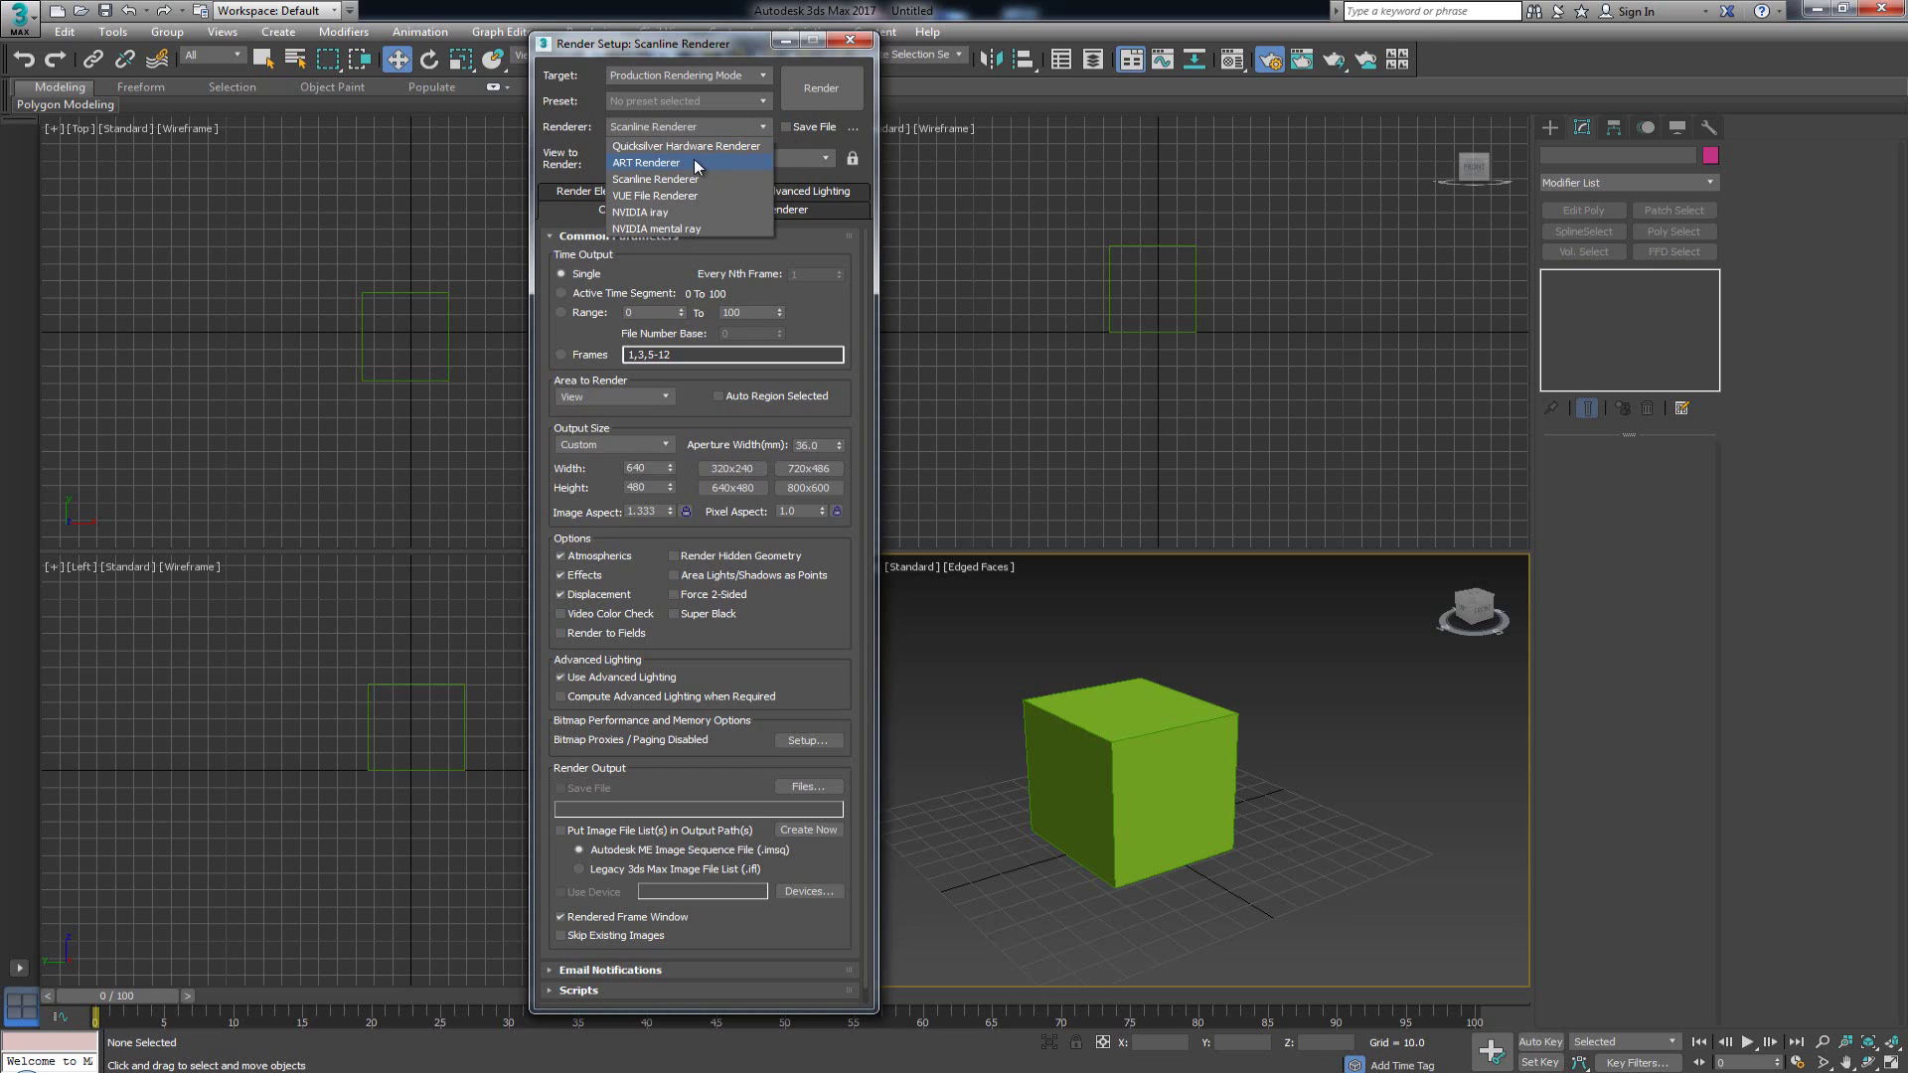
Switch to ART Renderer, collapse Common Parameters, and browse the ART Renderer and Render Elements tabs
click(695, 161)
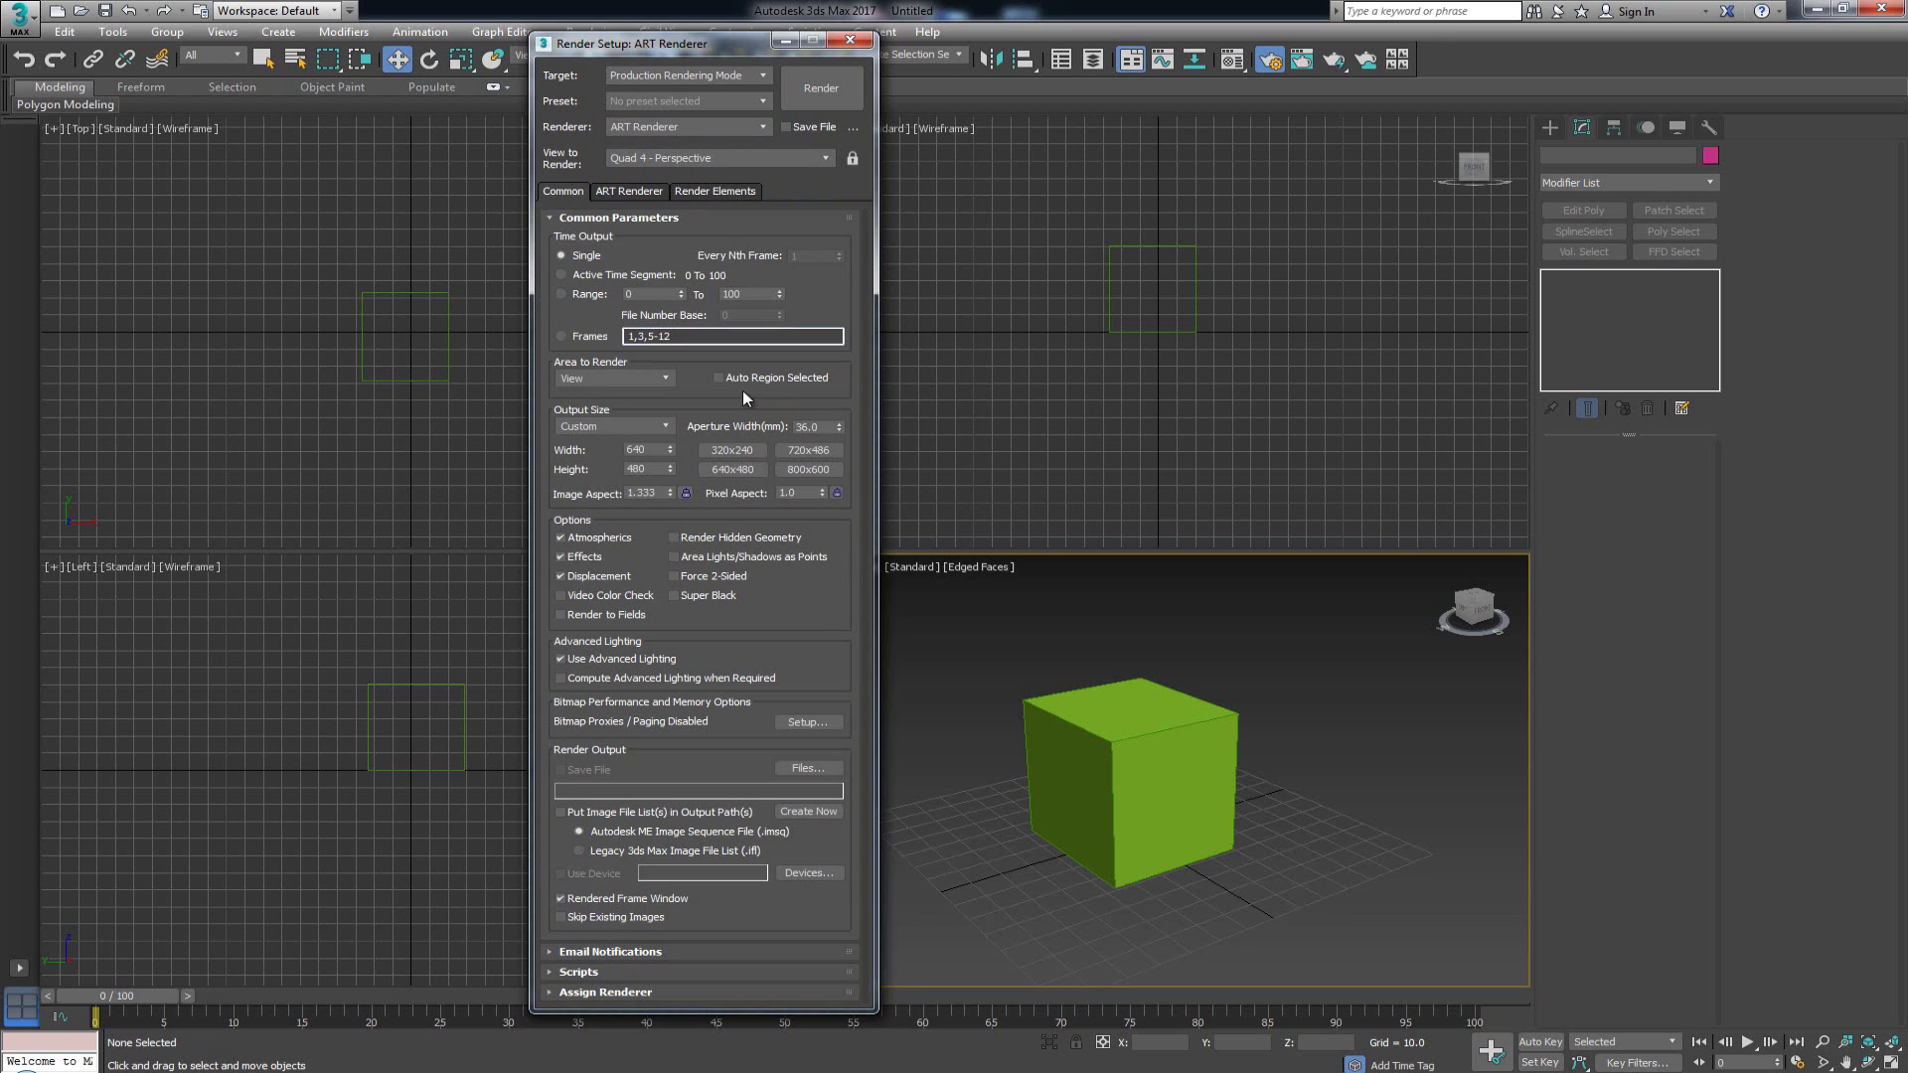
drag(692, 46, 600, 40)
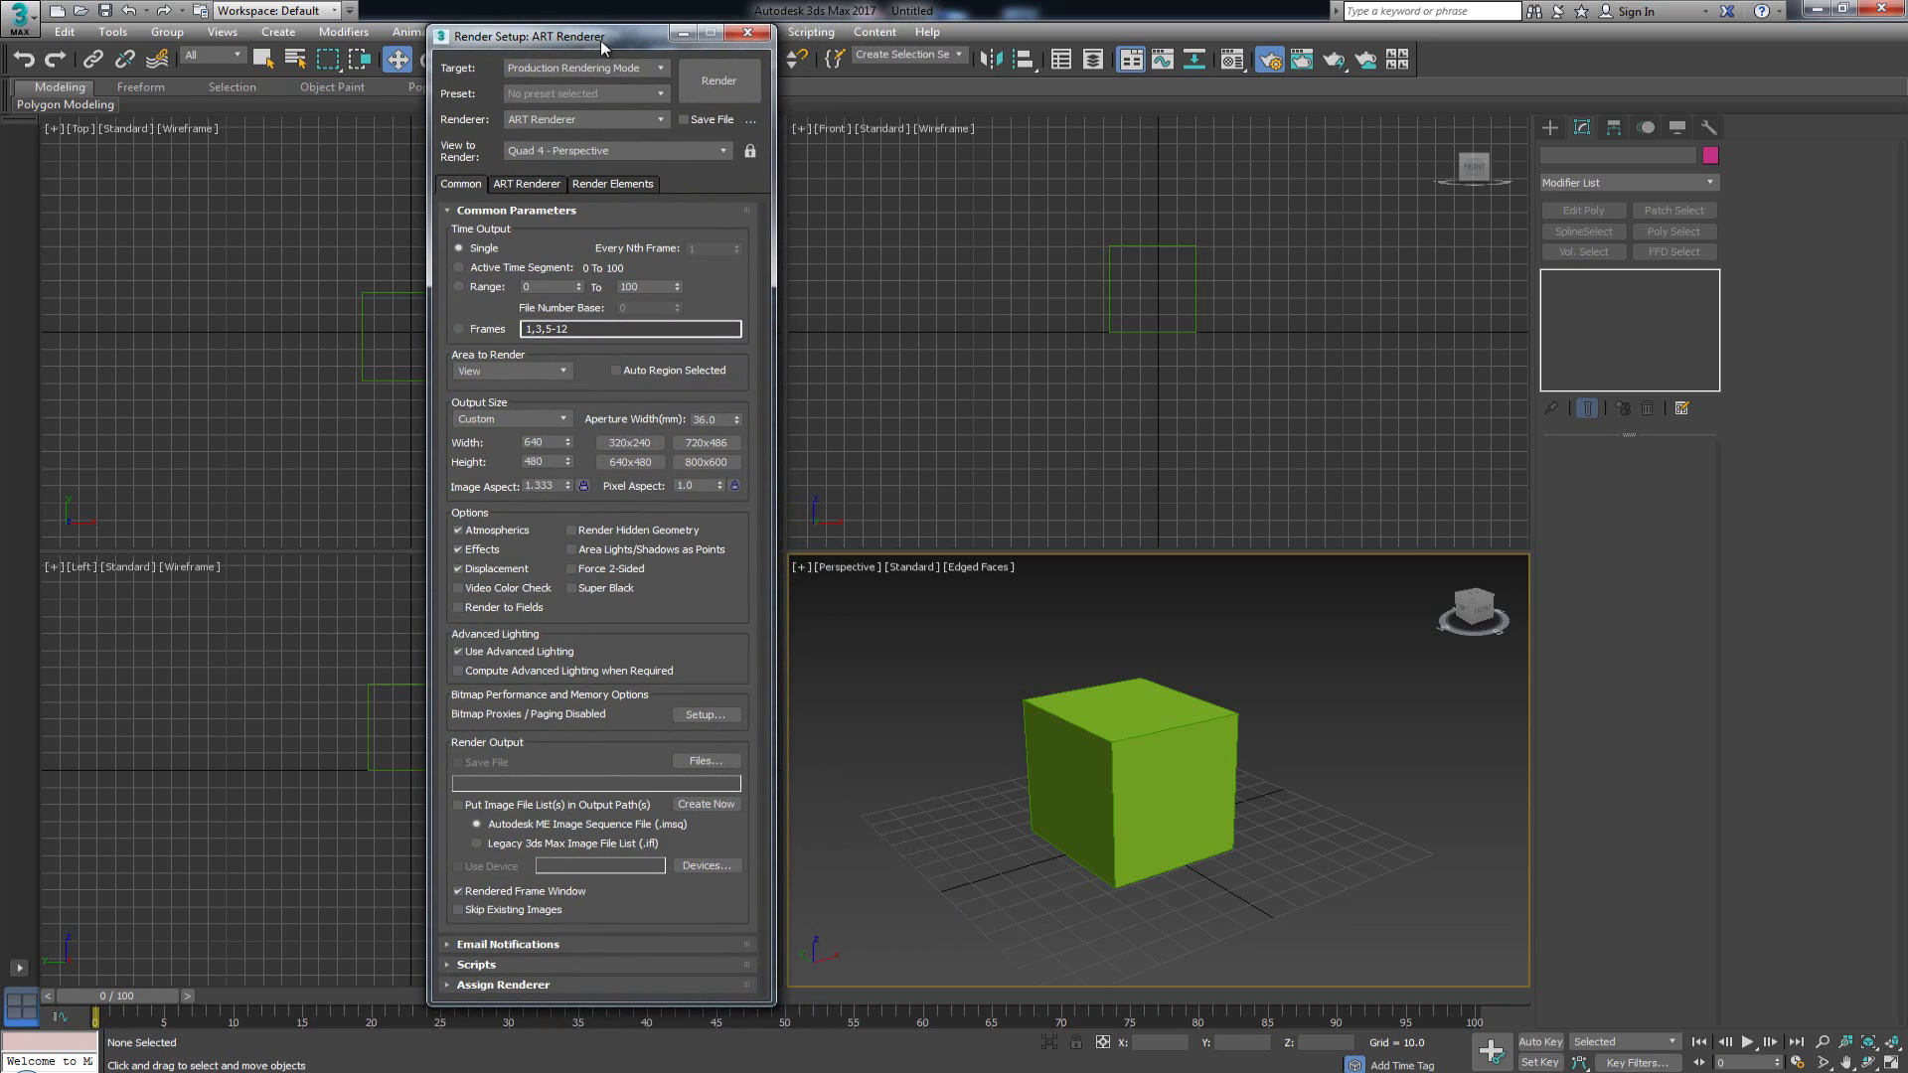
click(696, 211)
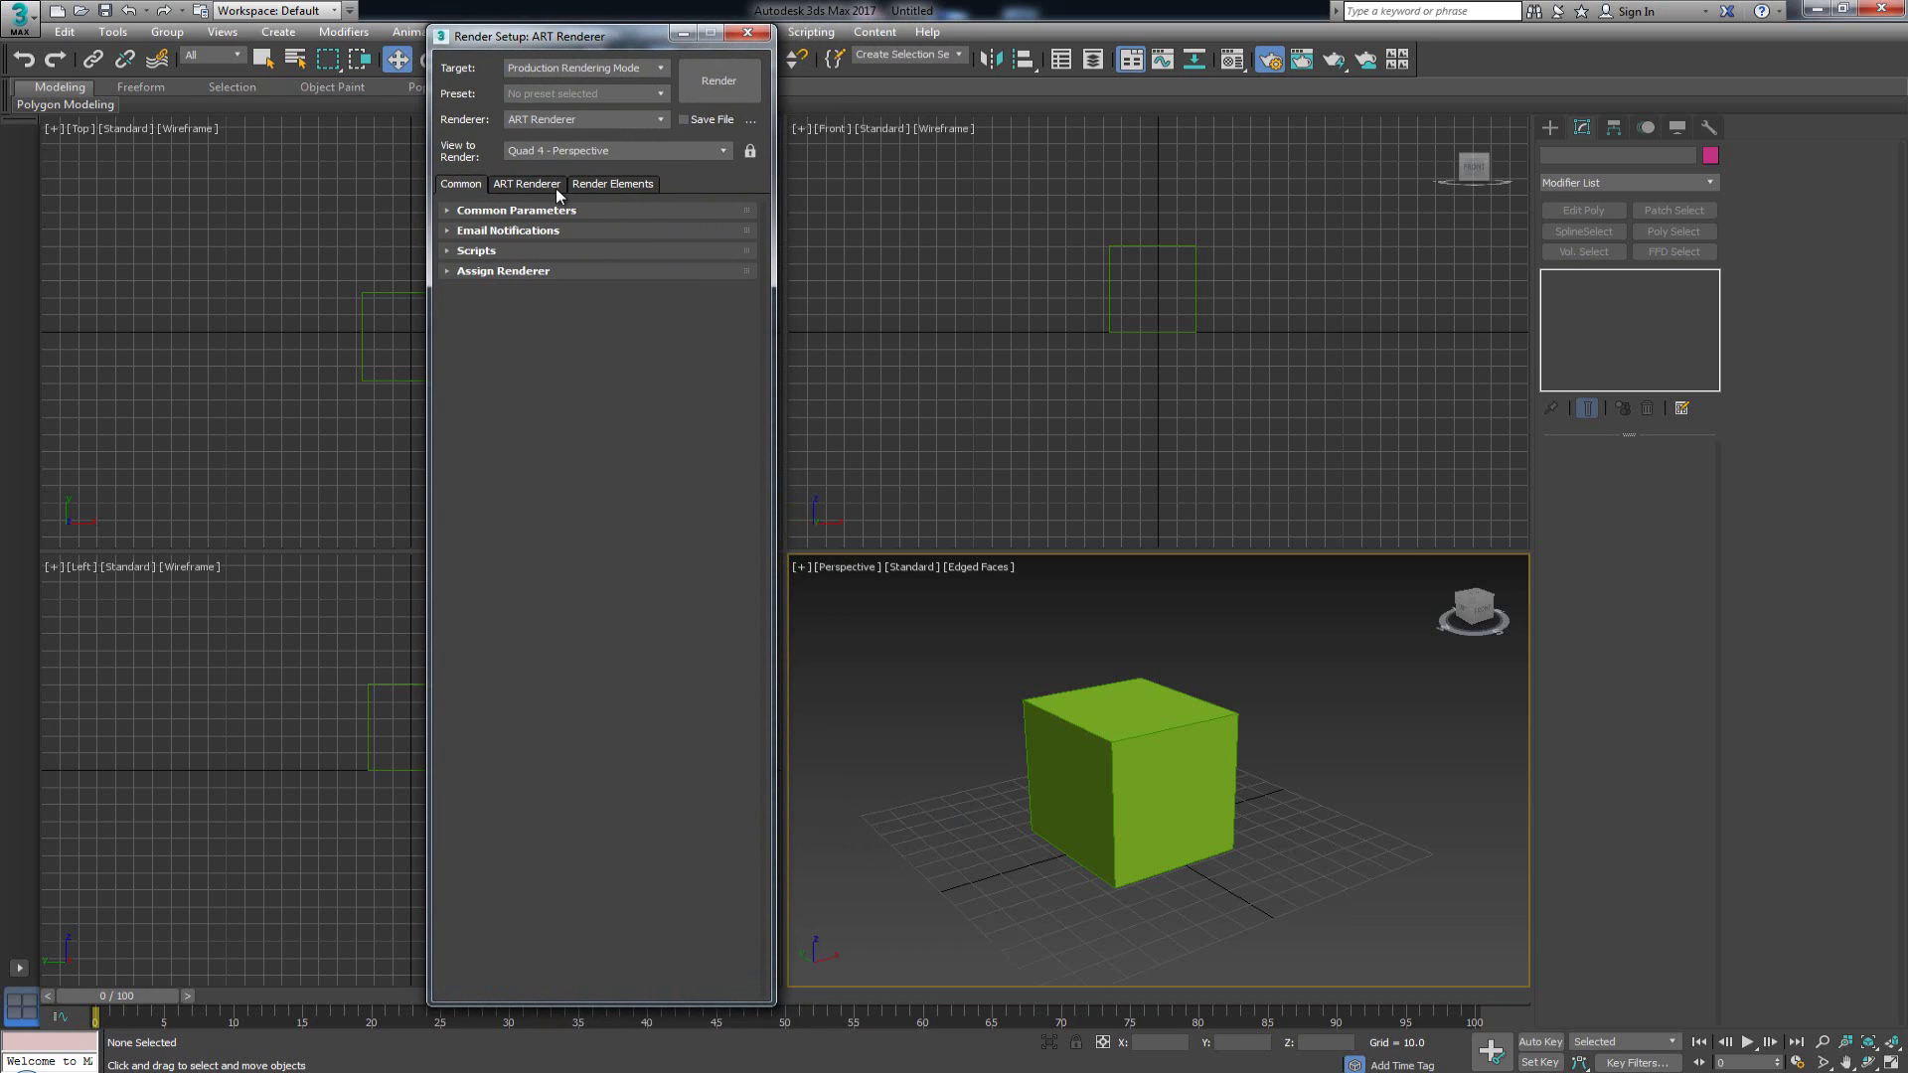
click(537, 183)
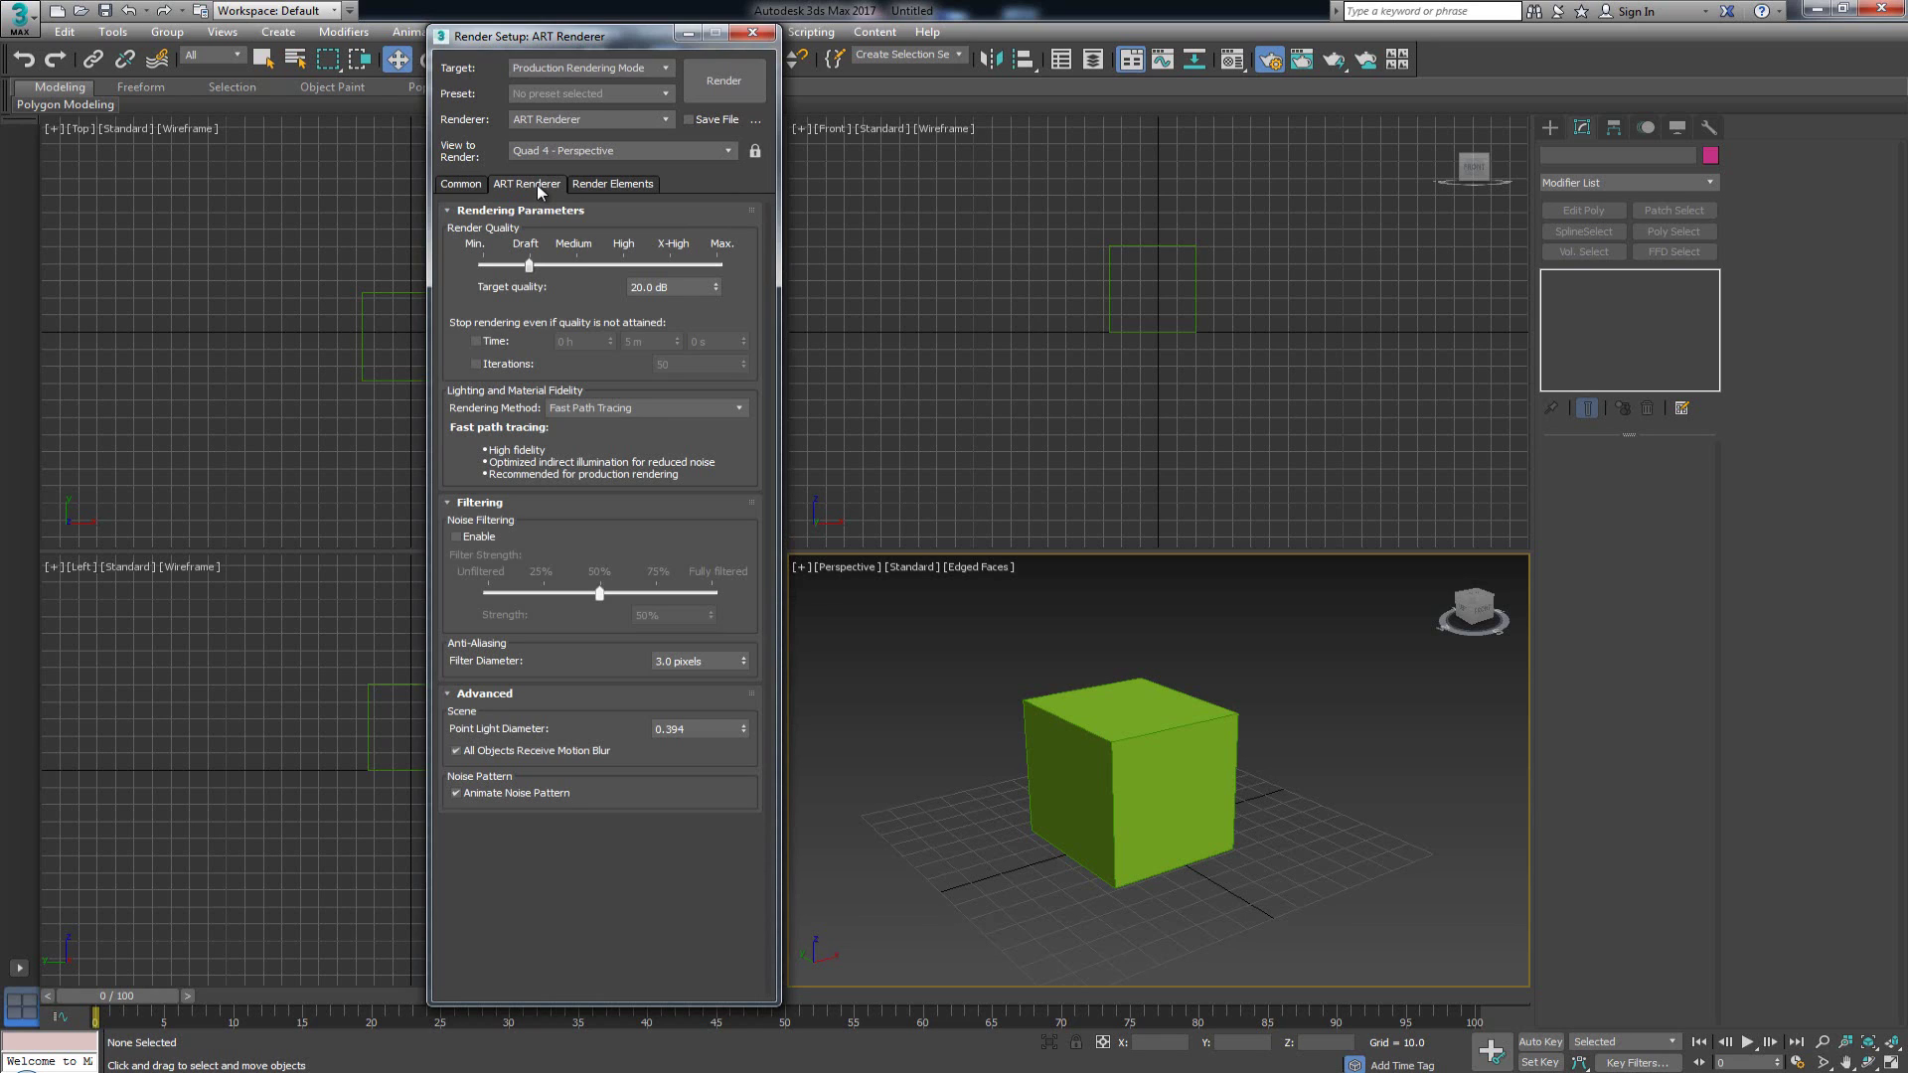
click(603, 184)
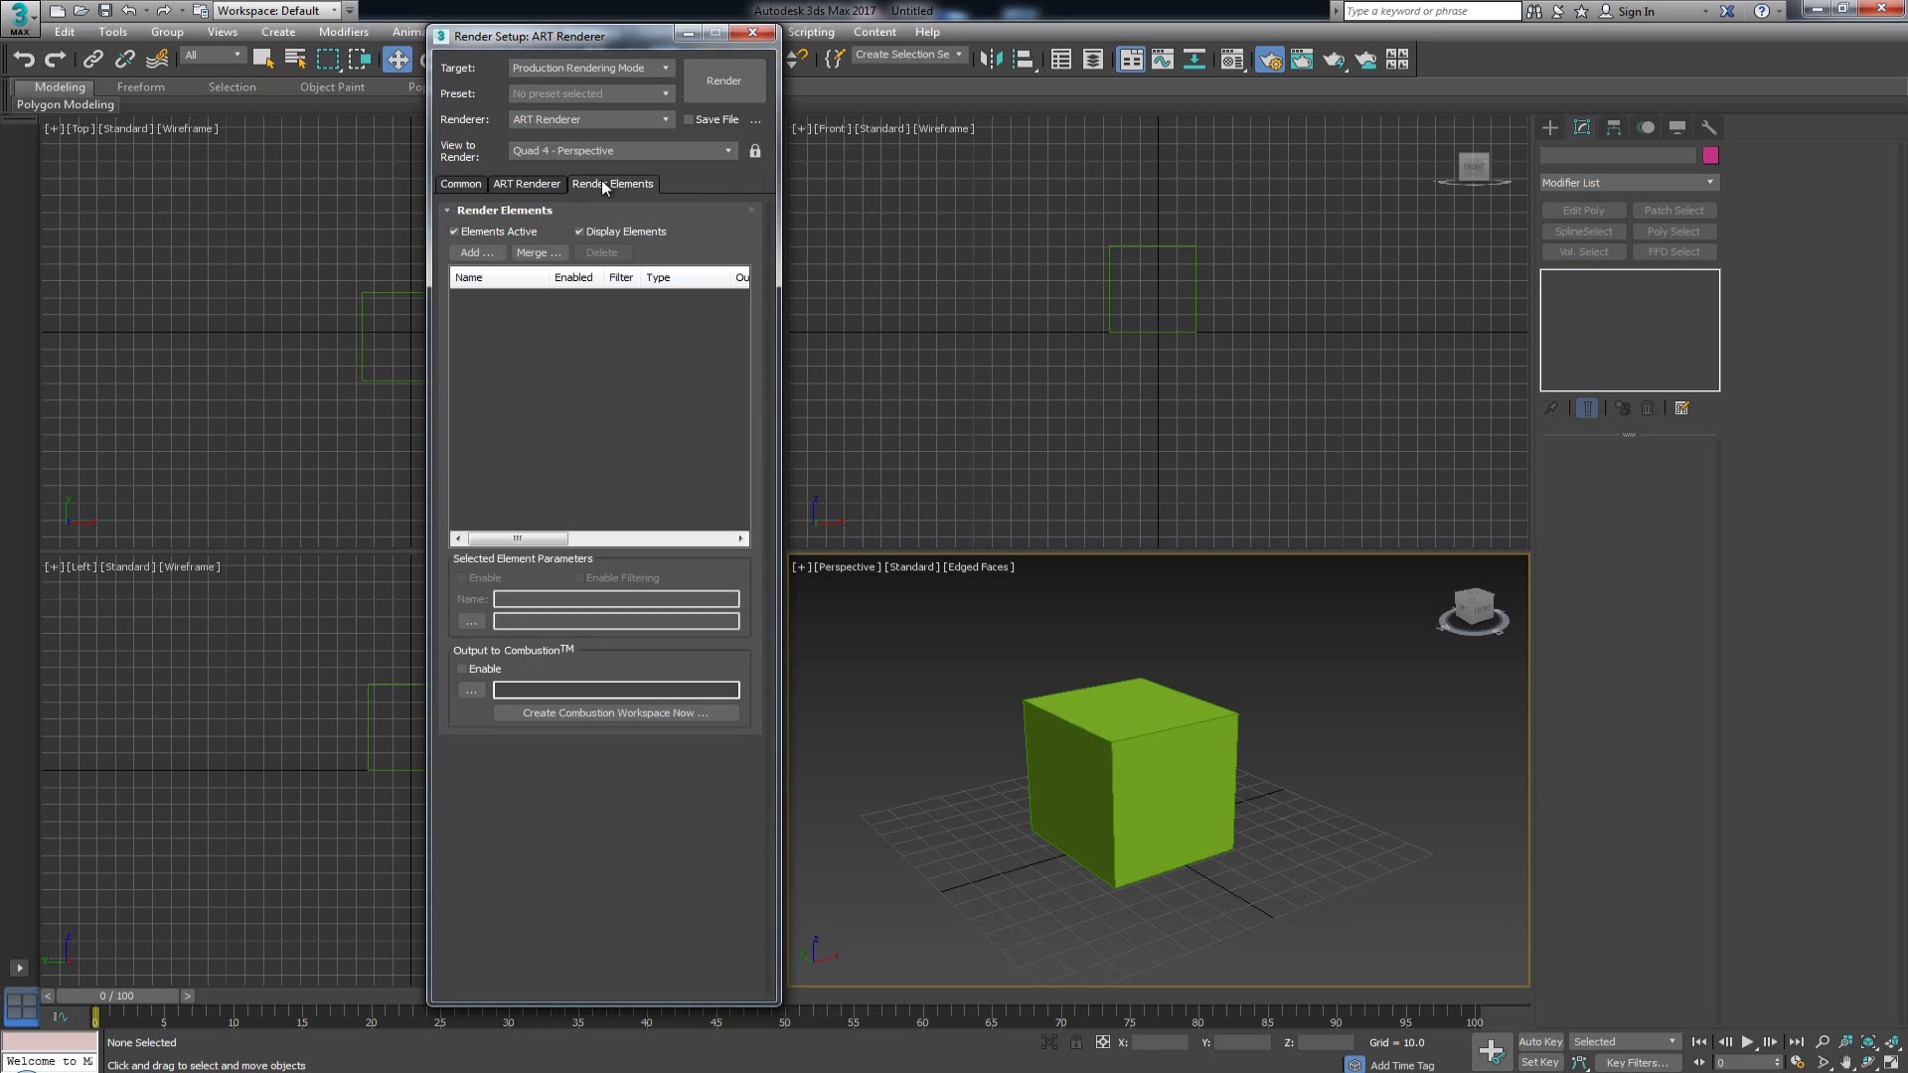
click(534, 180)
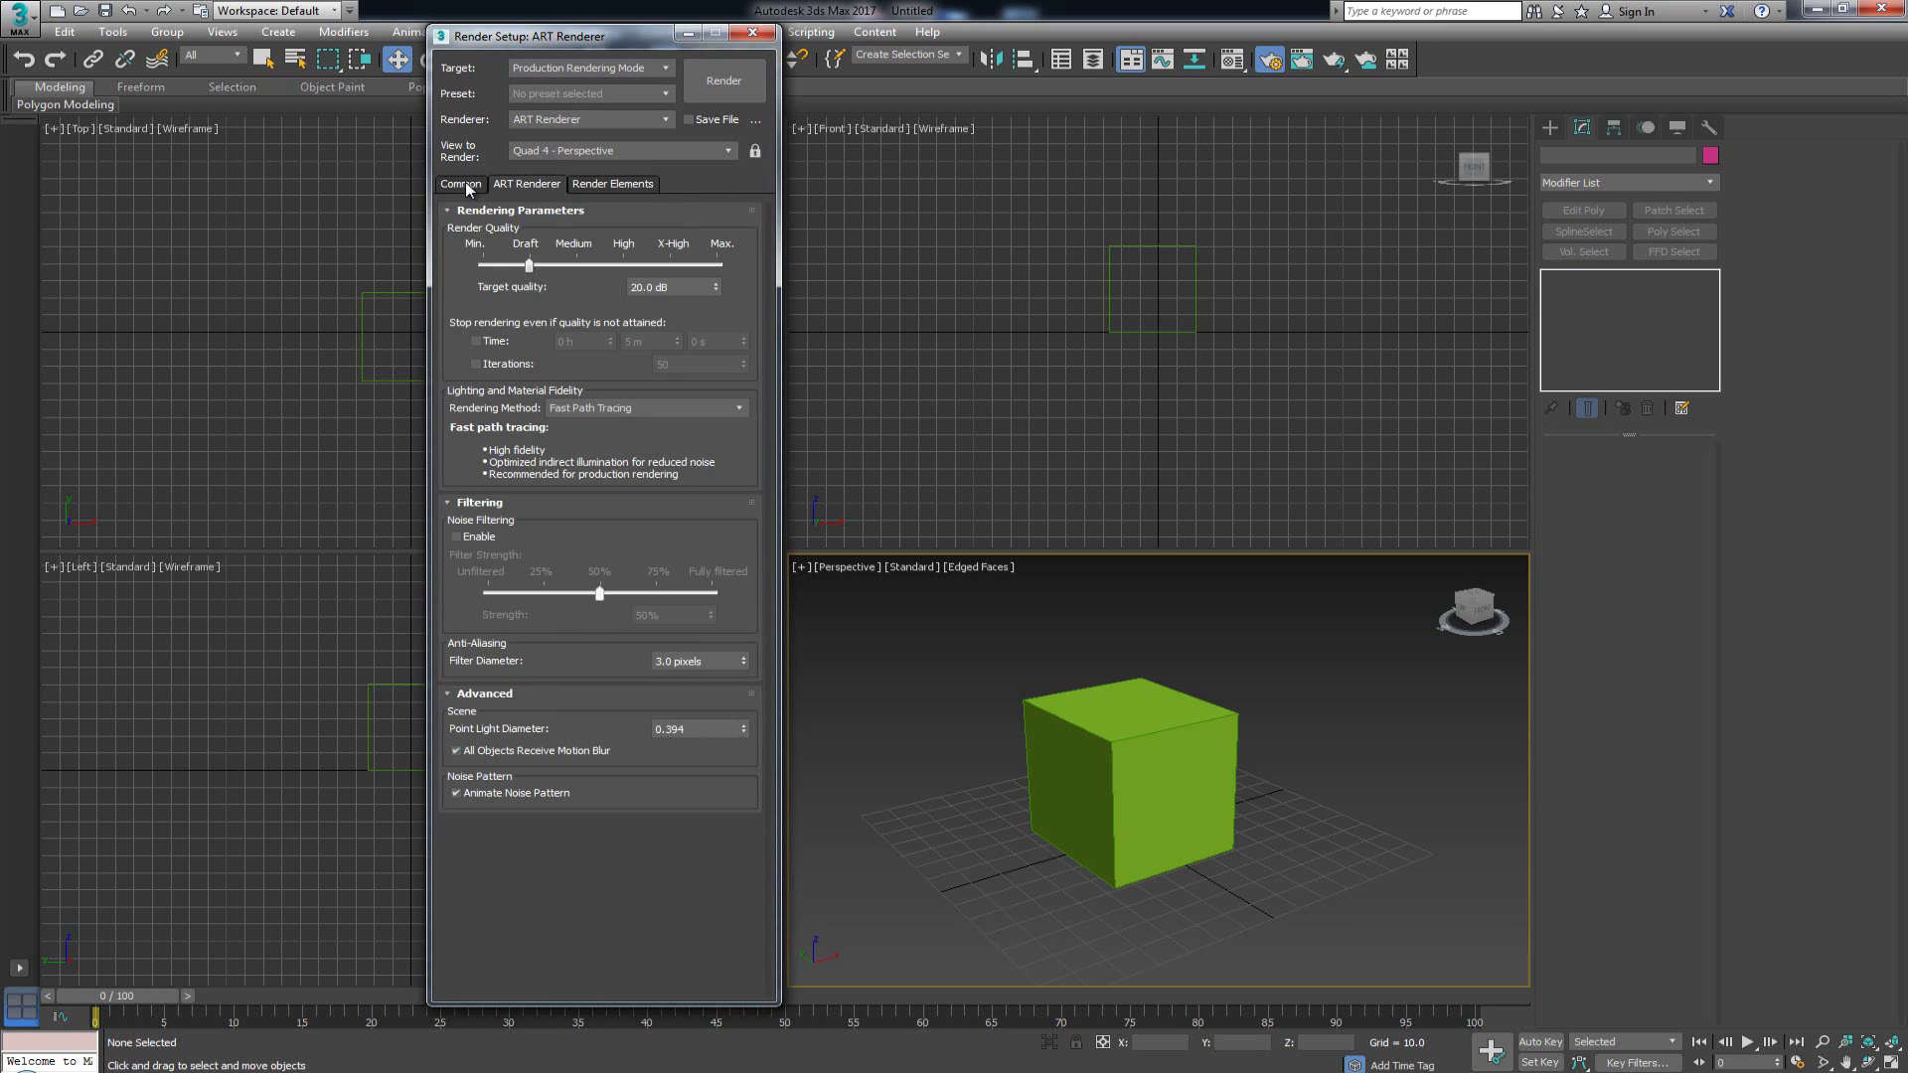
Return to the Common tab and set the renderer back to Scanline Renderer
click(462, 185)
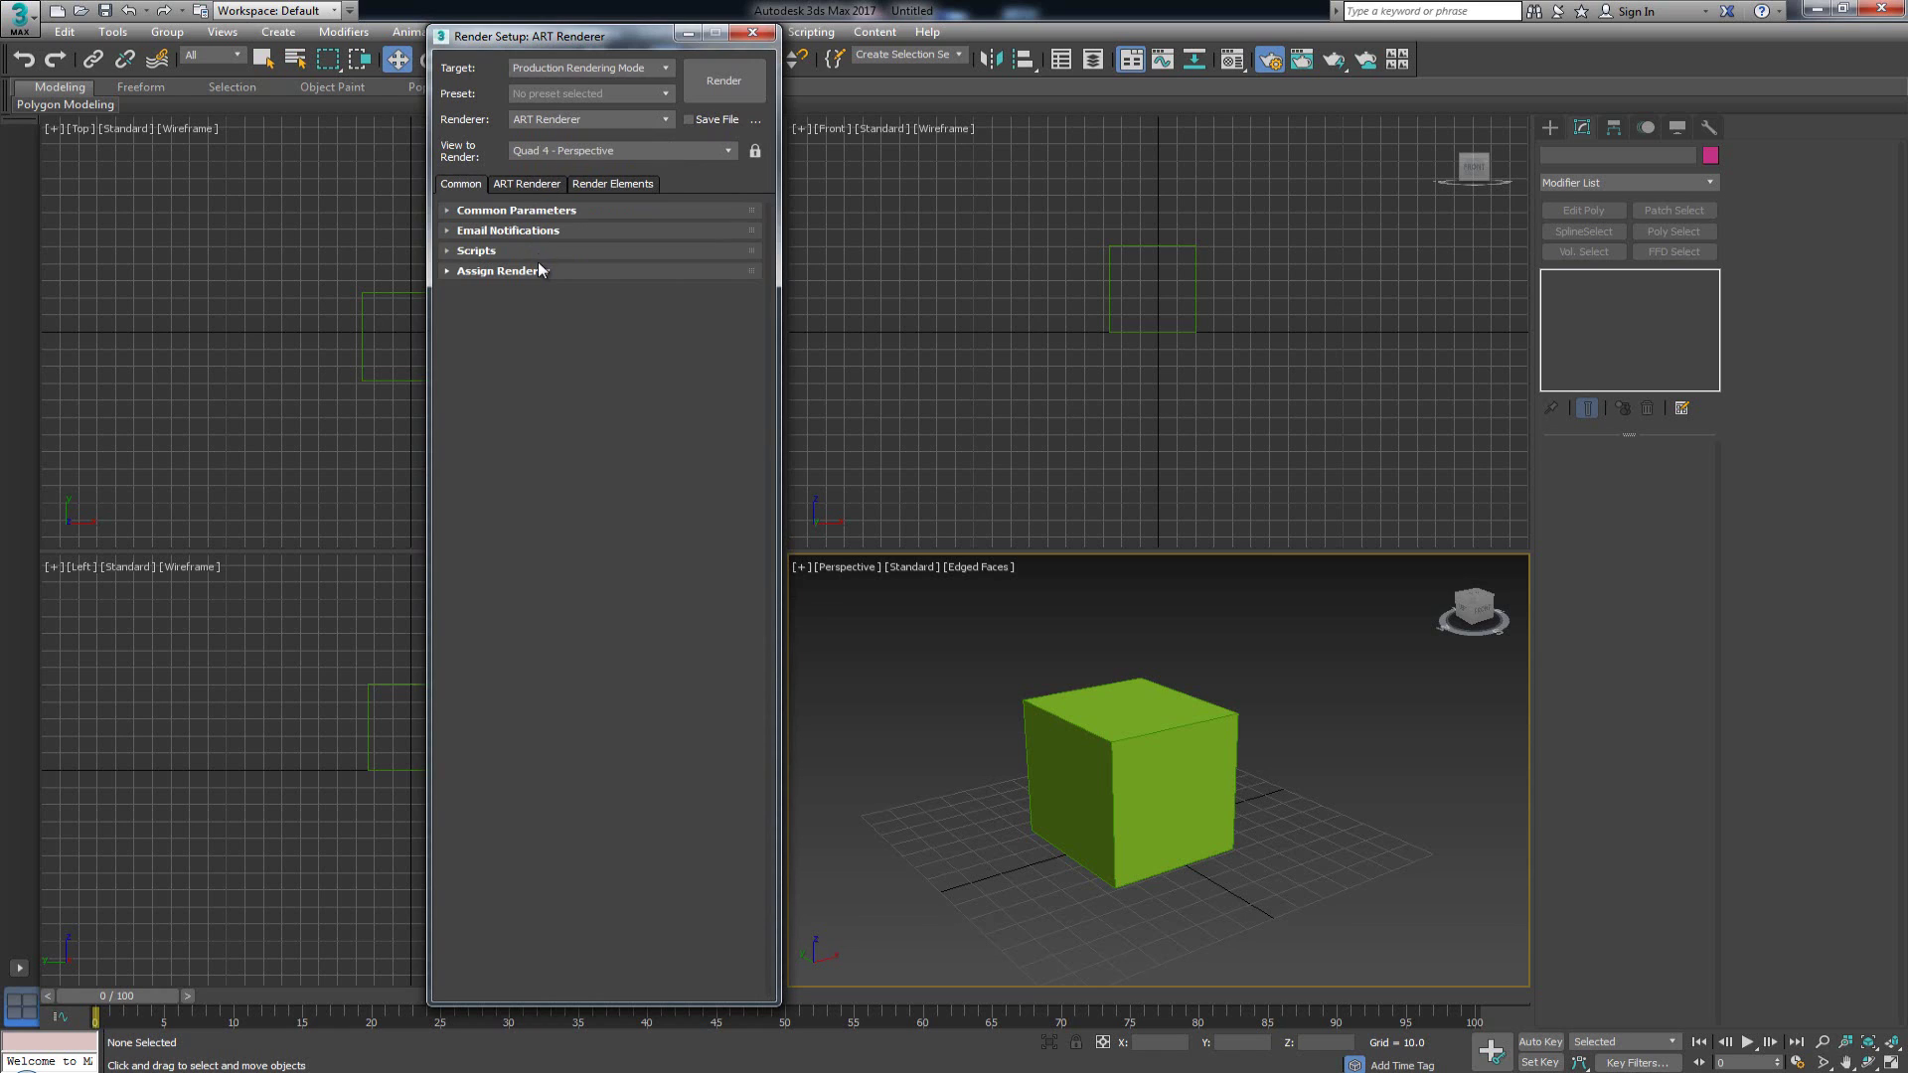
click(568, 122)
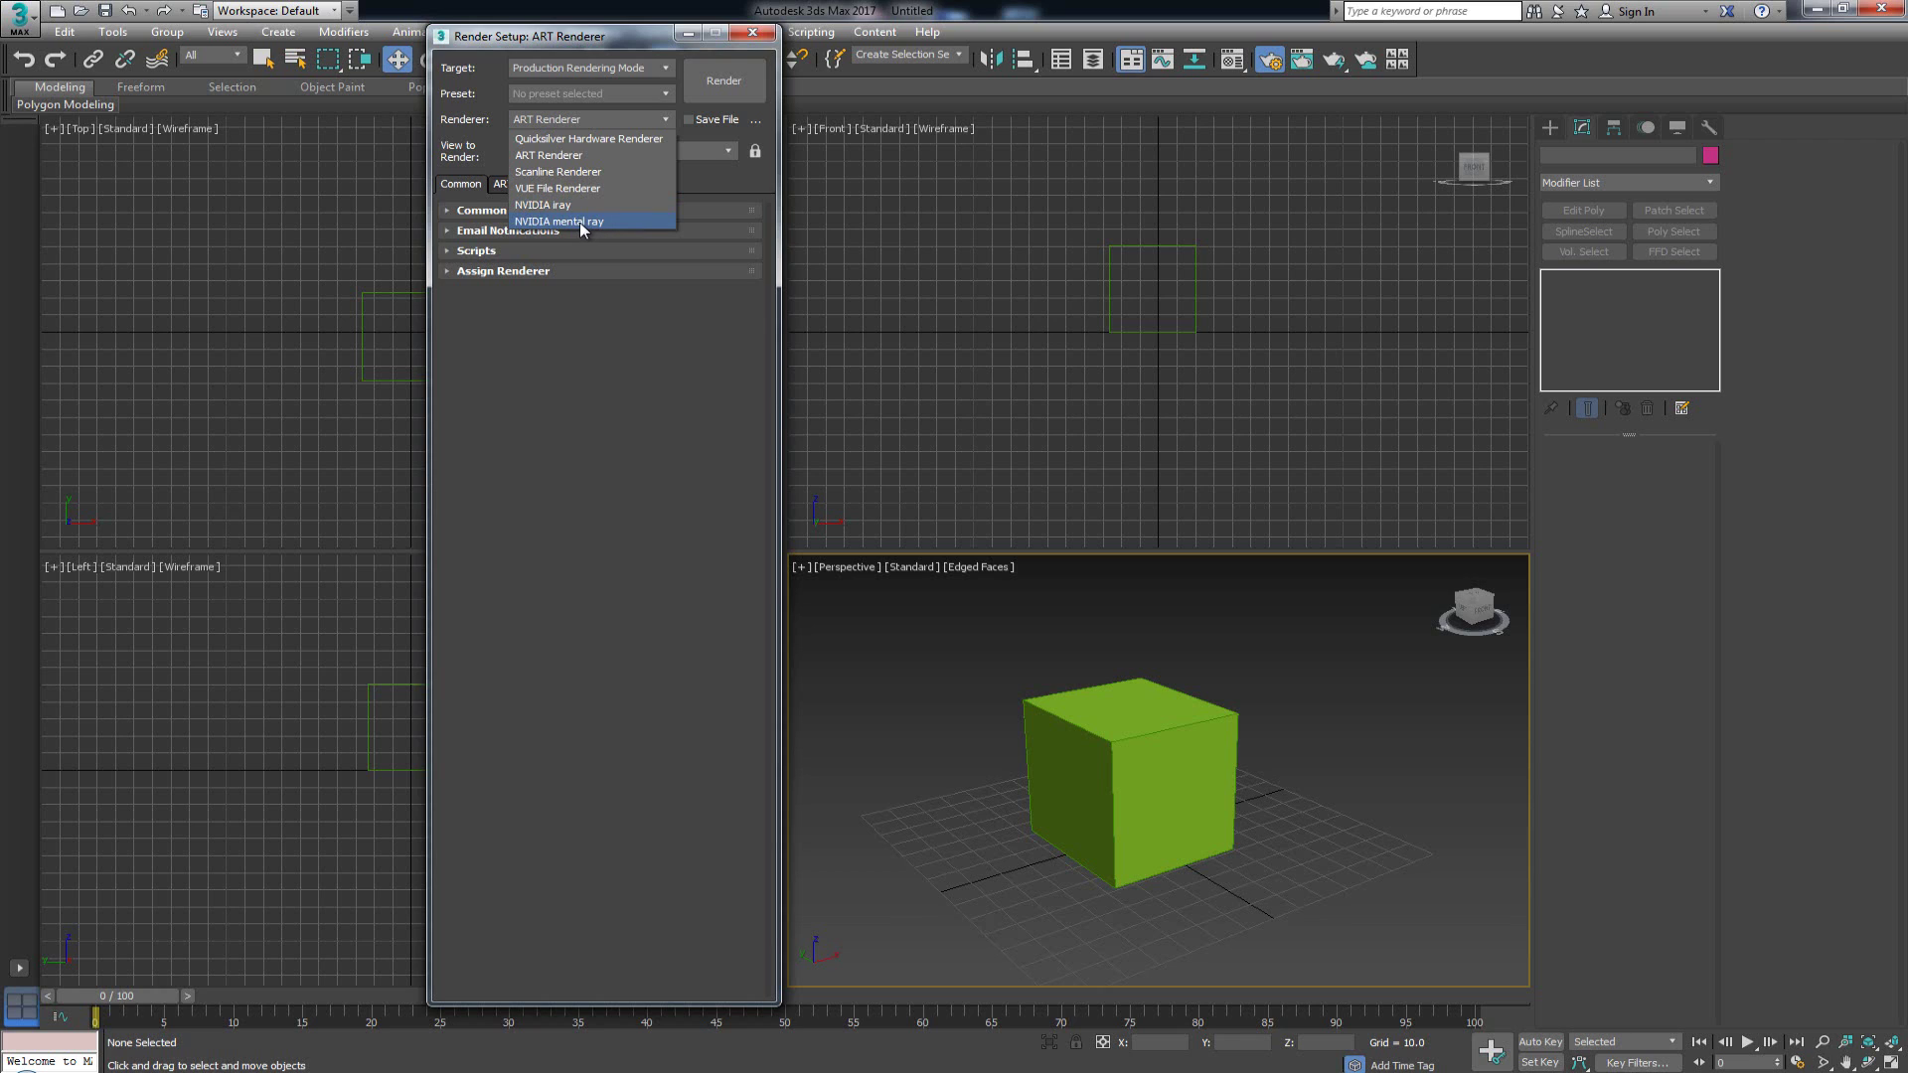
click(592, 171)
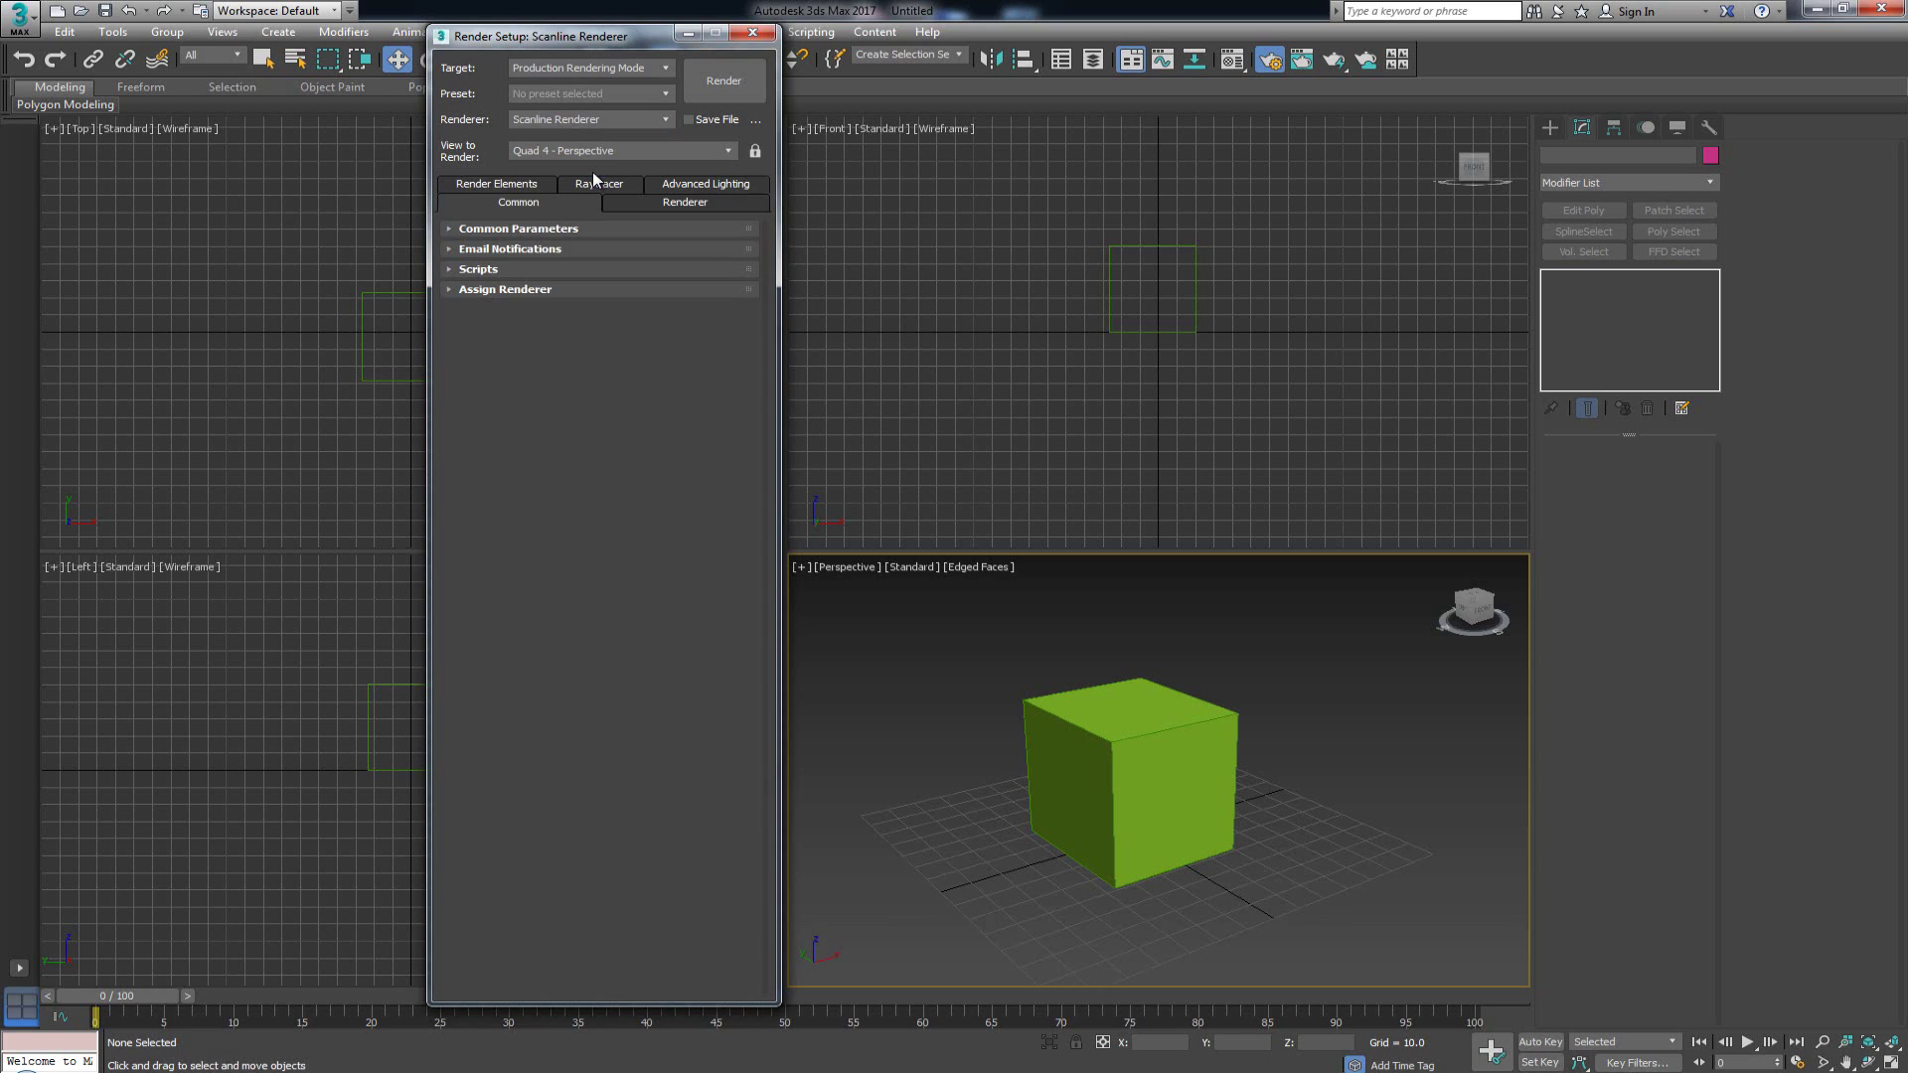
Close Render Setup and select the green Box001 cube in the Perspective viewport
click(752, 33)
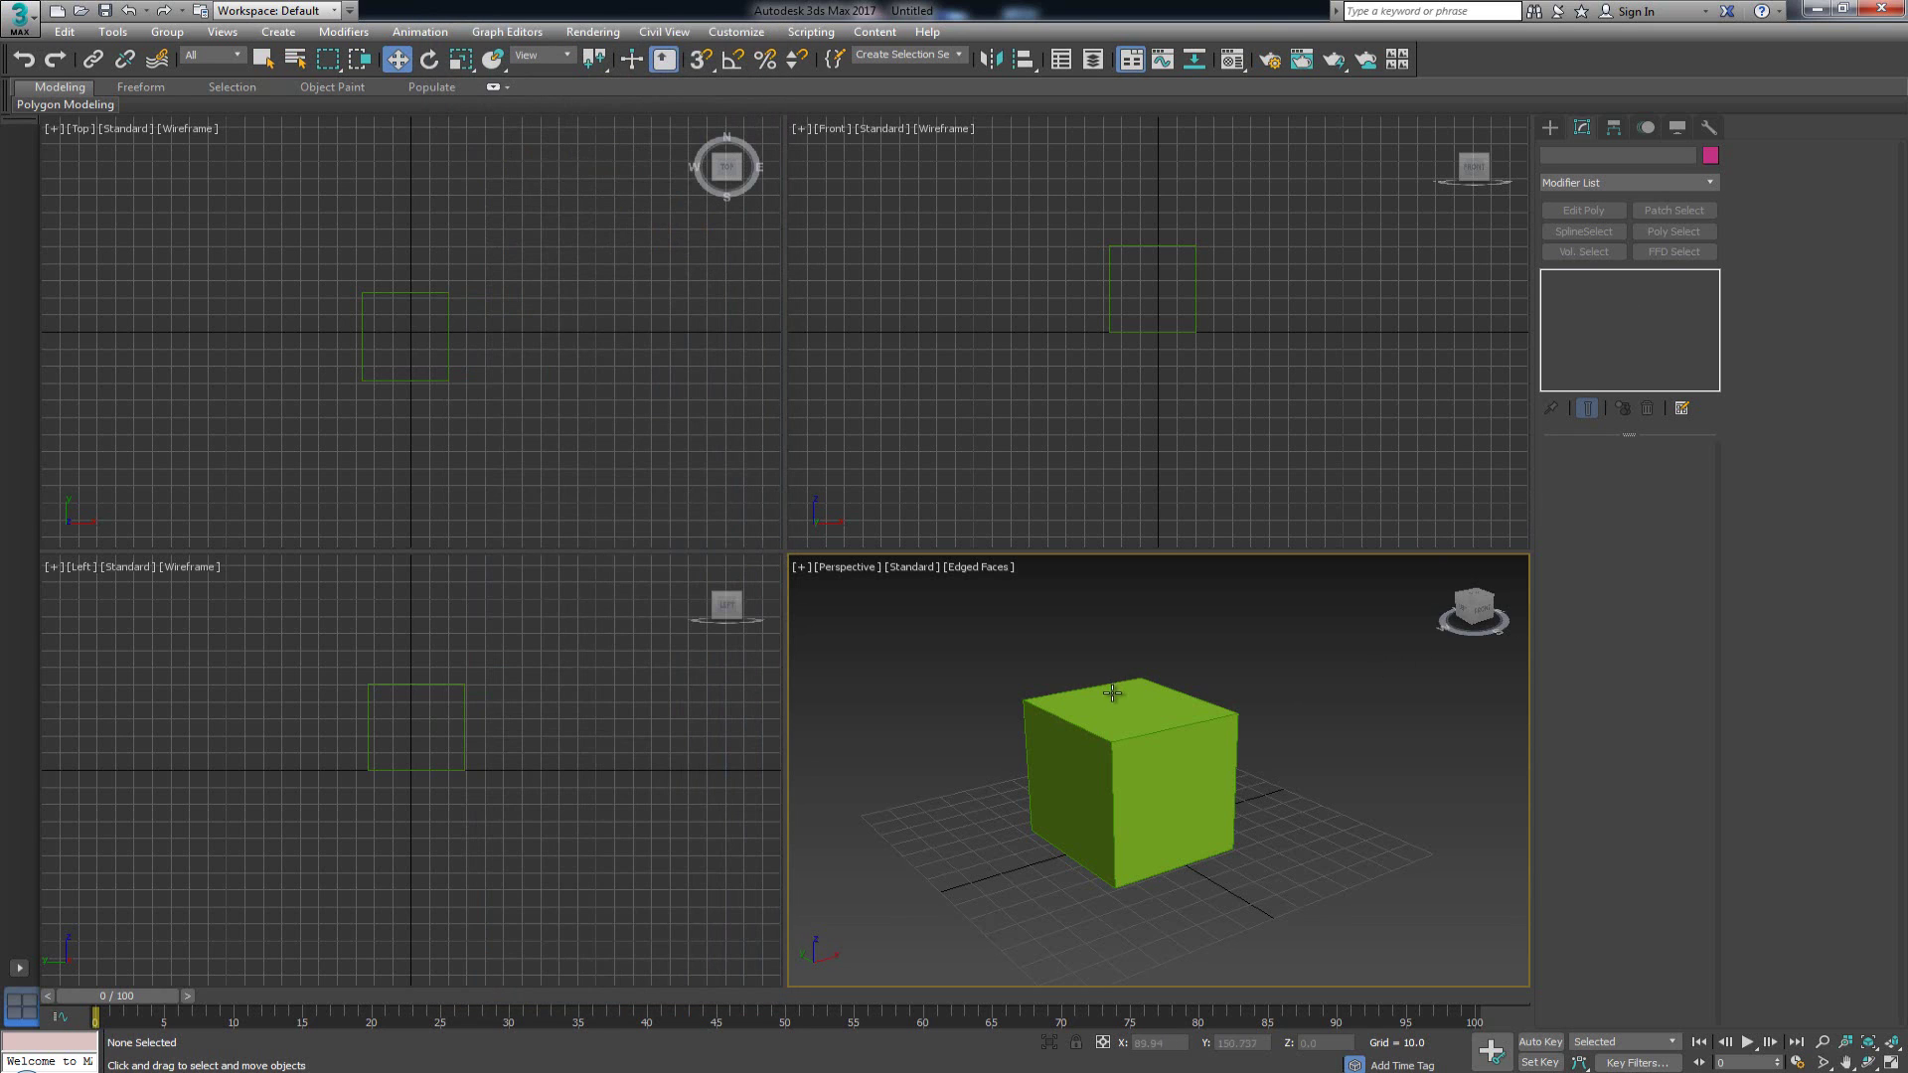
middle_drag(1153, 575, 1138, 624)
scroll(1186, 634, up, 3)
scroll(1184, 633, down, 3)
scroll(1138, 624, up, 5)
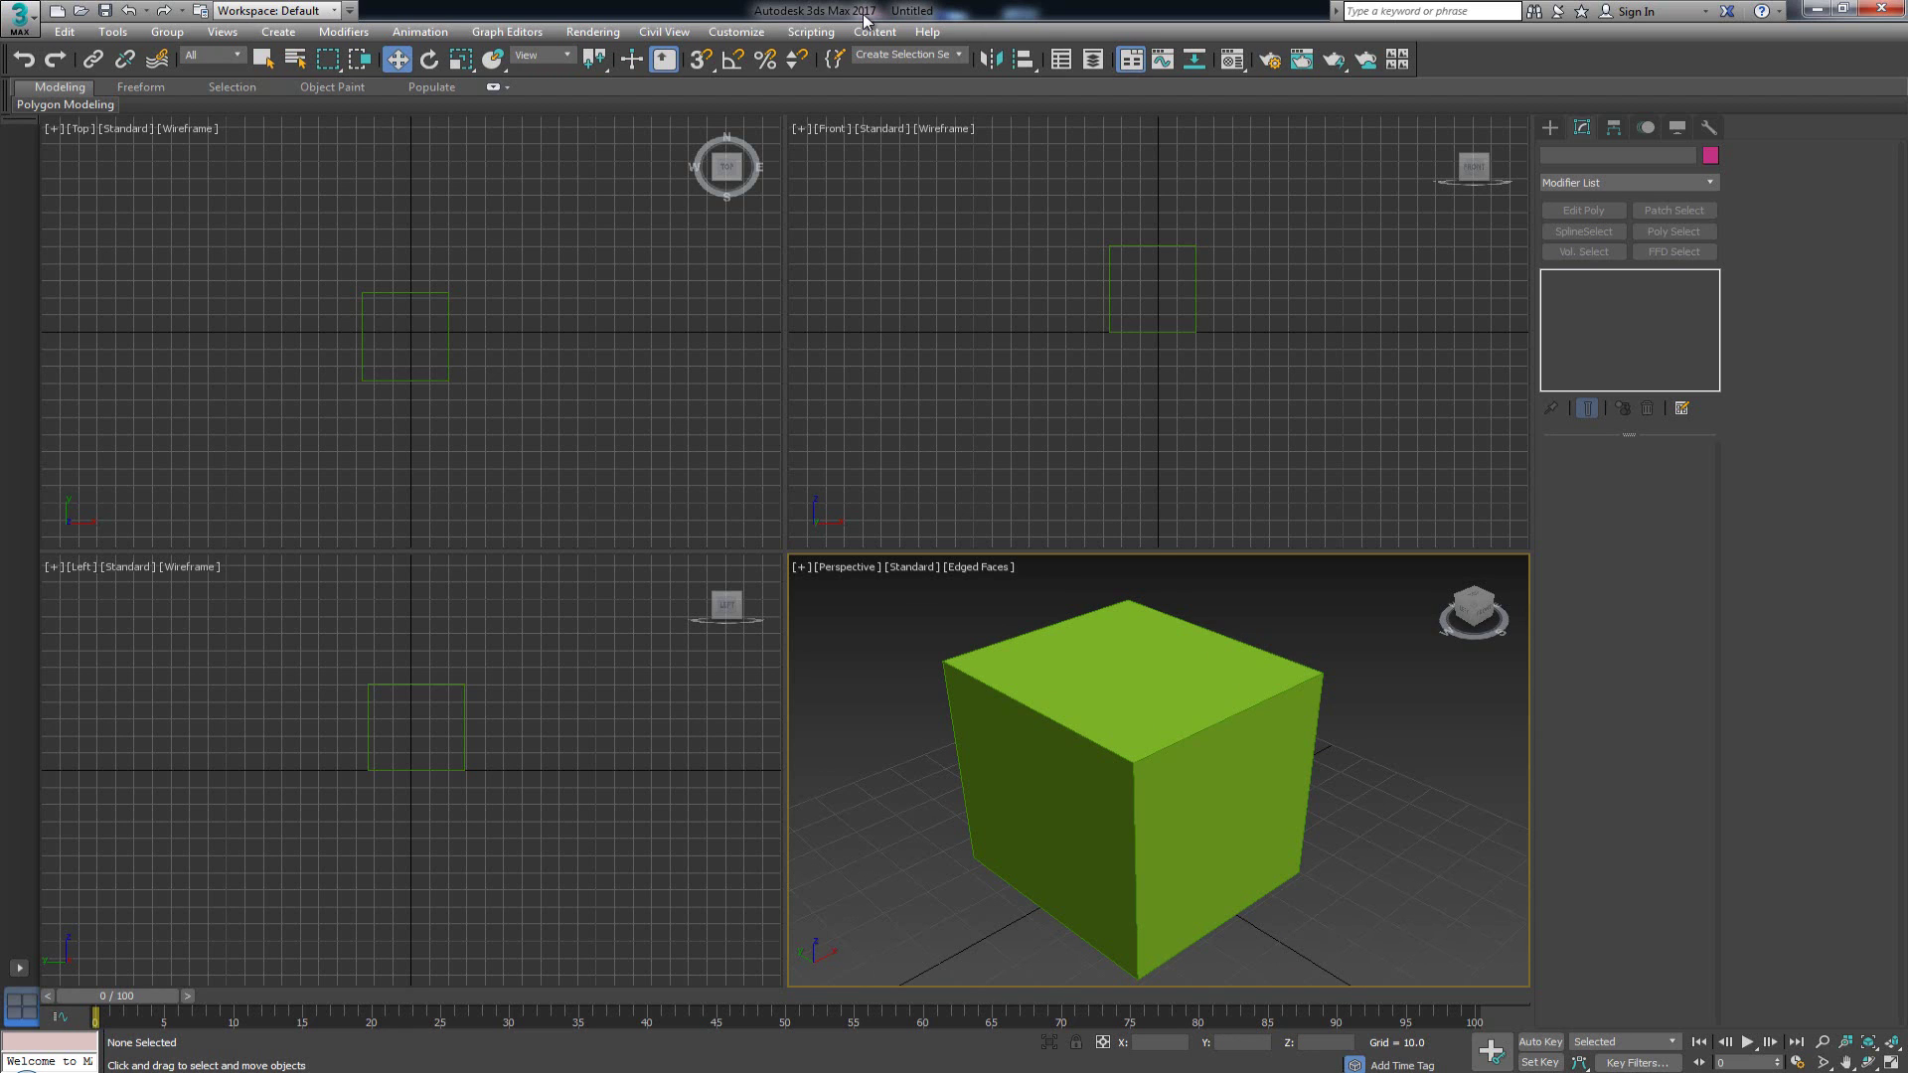
scroll(1170, 679, down, 3)
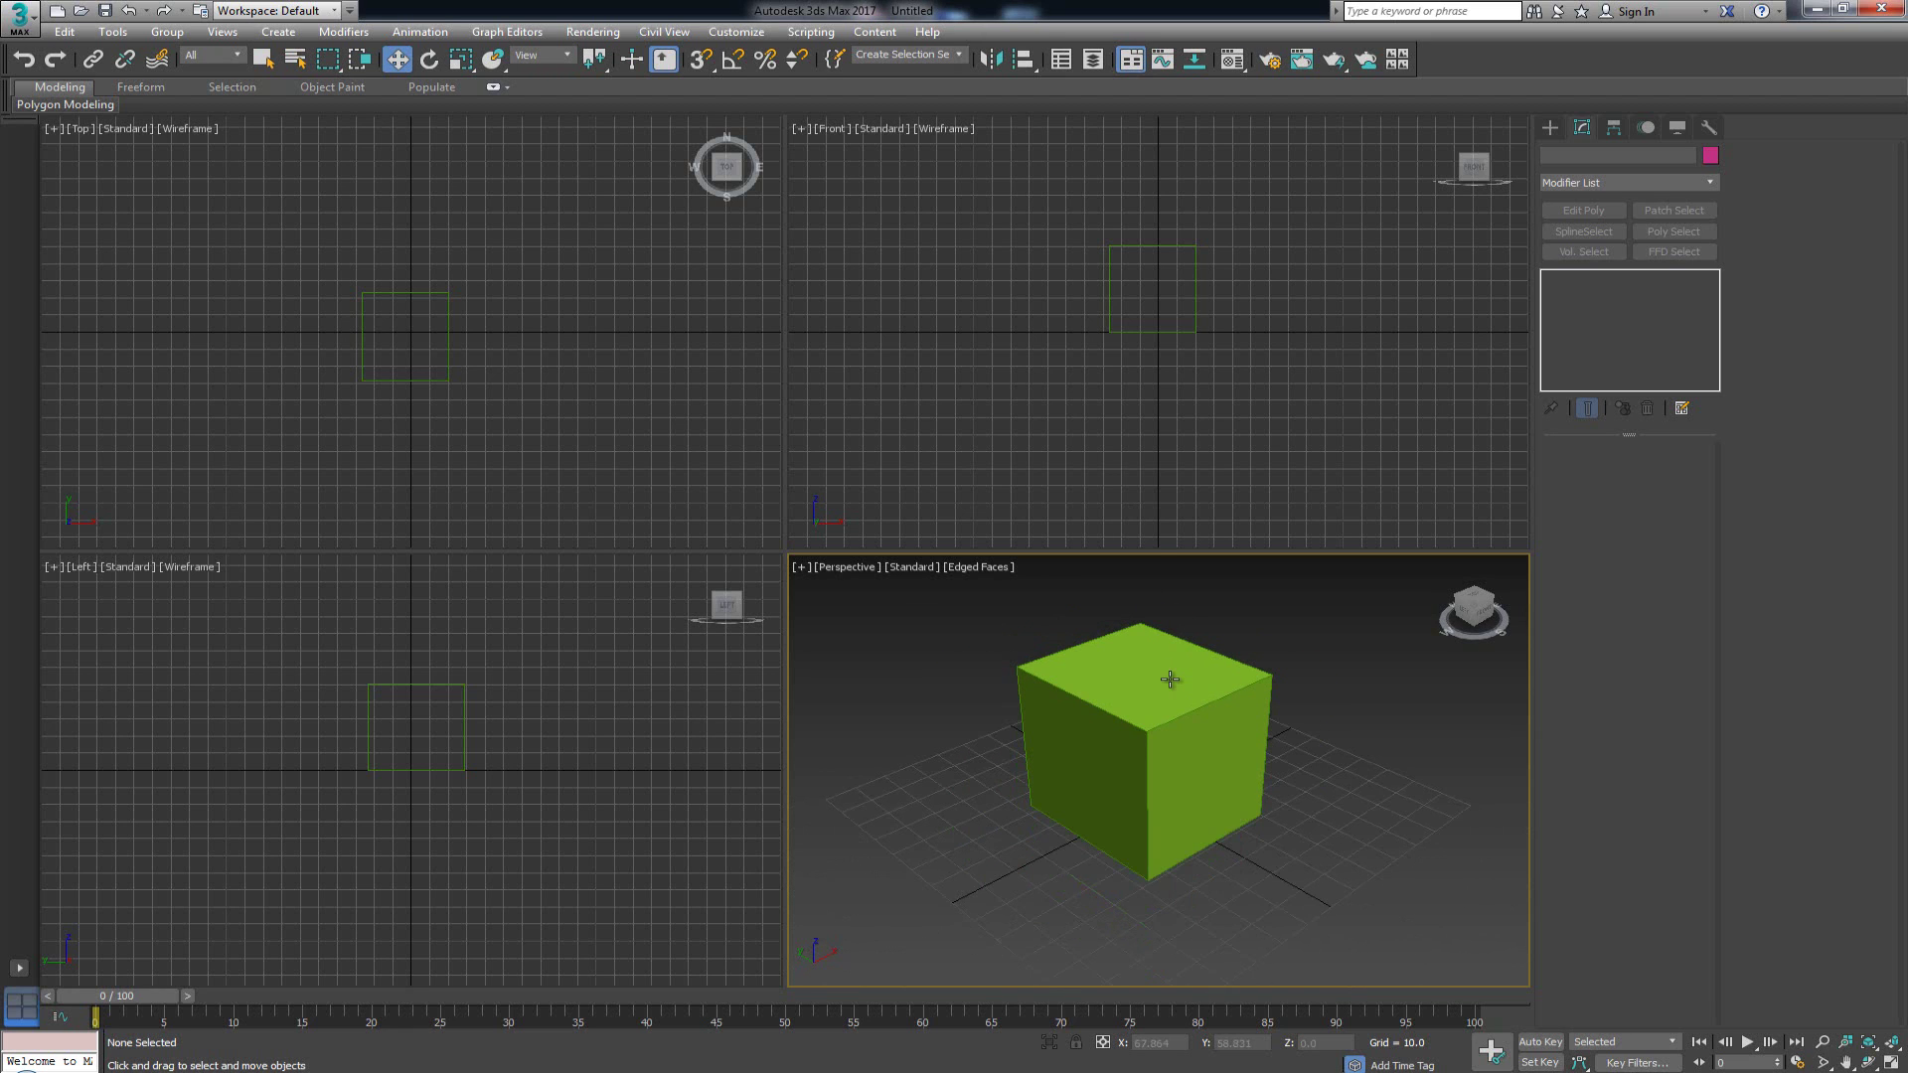
mouse_move(1149, 700)
alt+middle_down()
mouse_move(1096, 713)
mouse_move(1158, 724)
alt+middle_up()
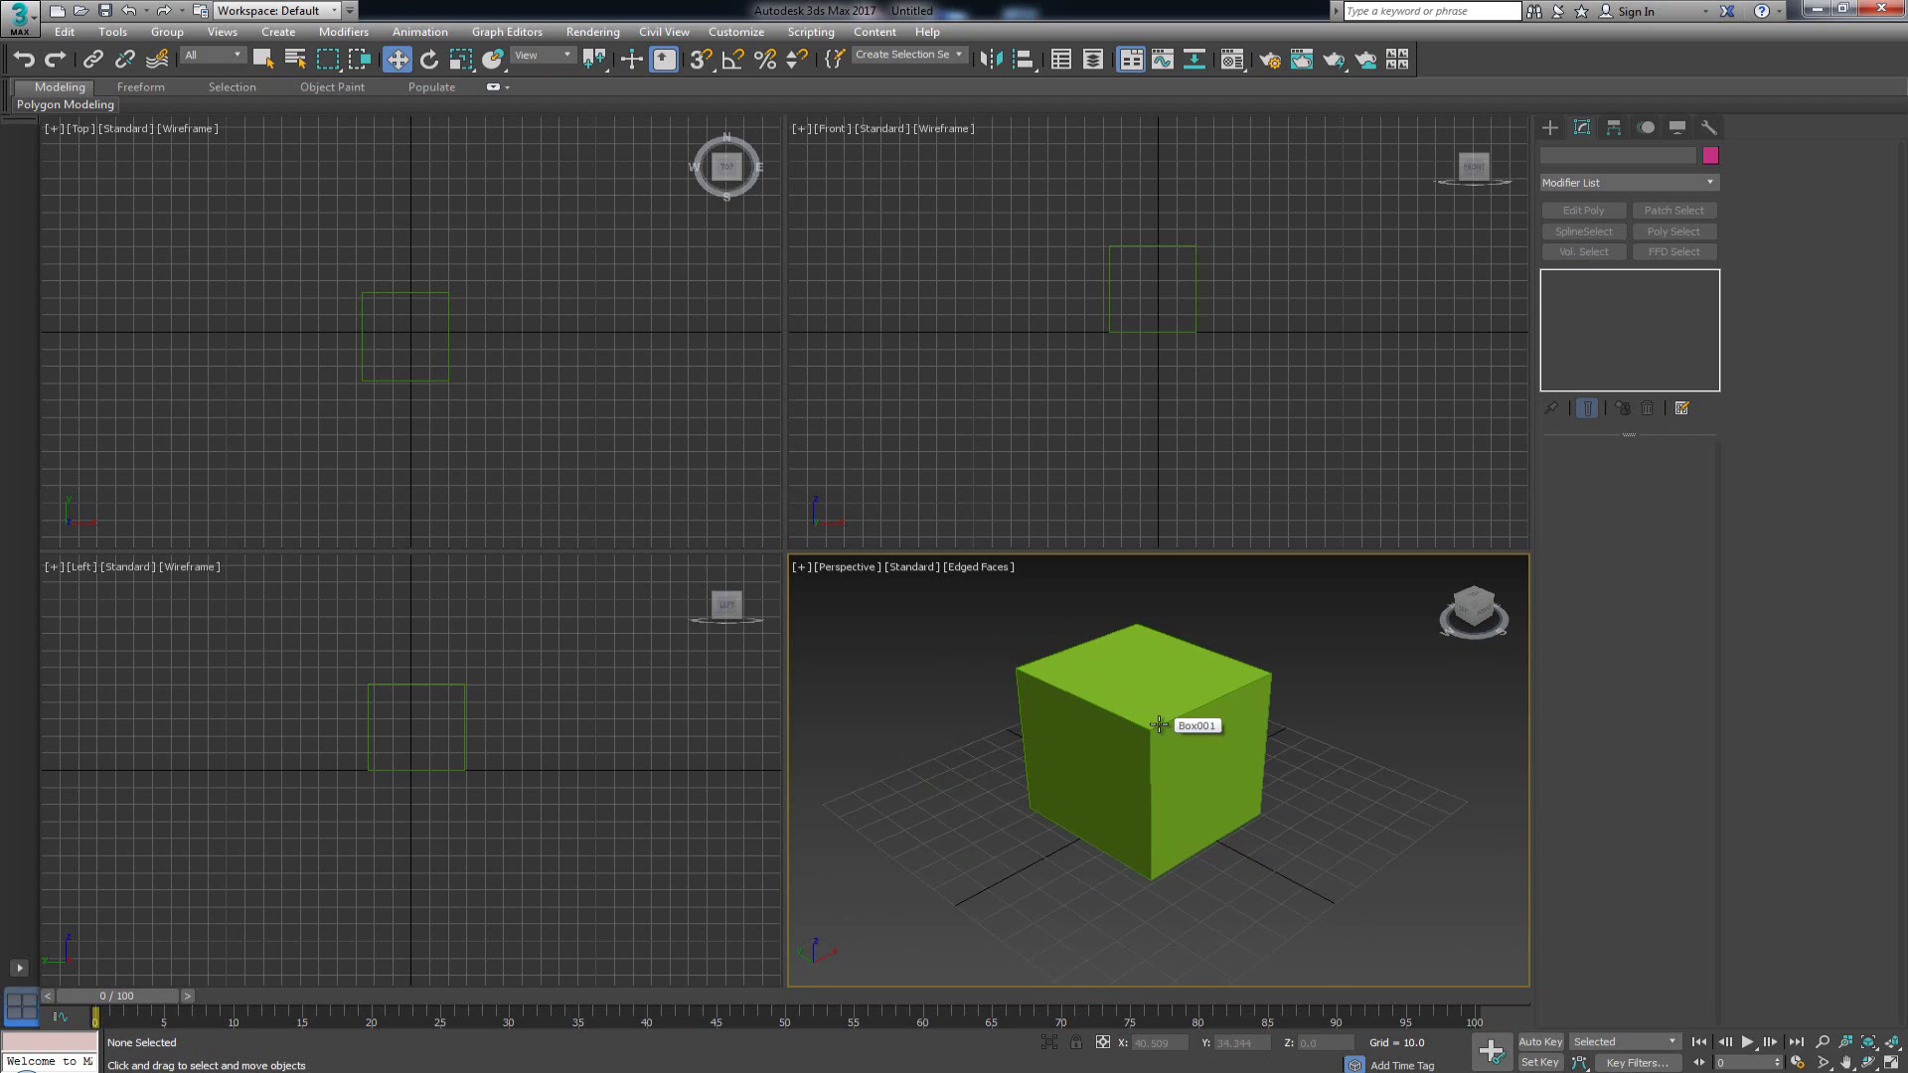
alt+middle_drag(1158, 724, 1150, 725)
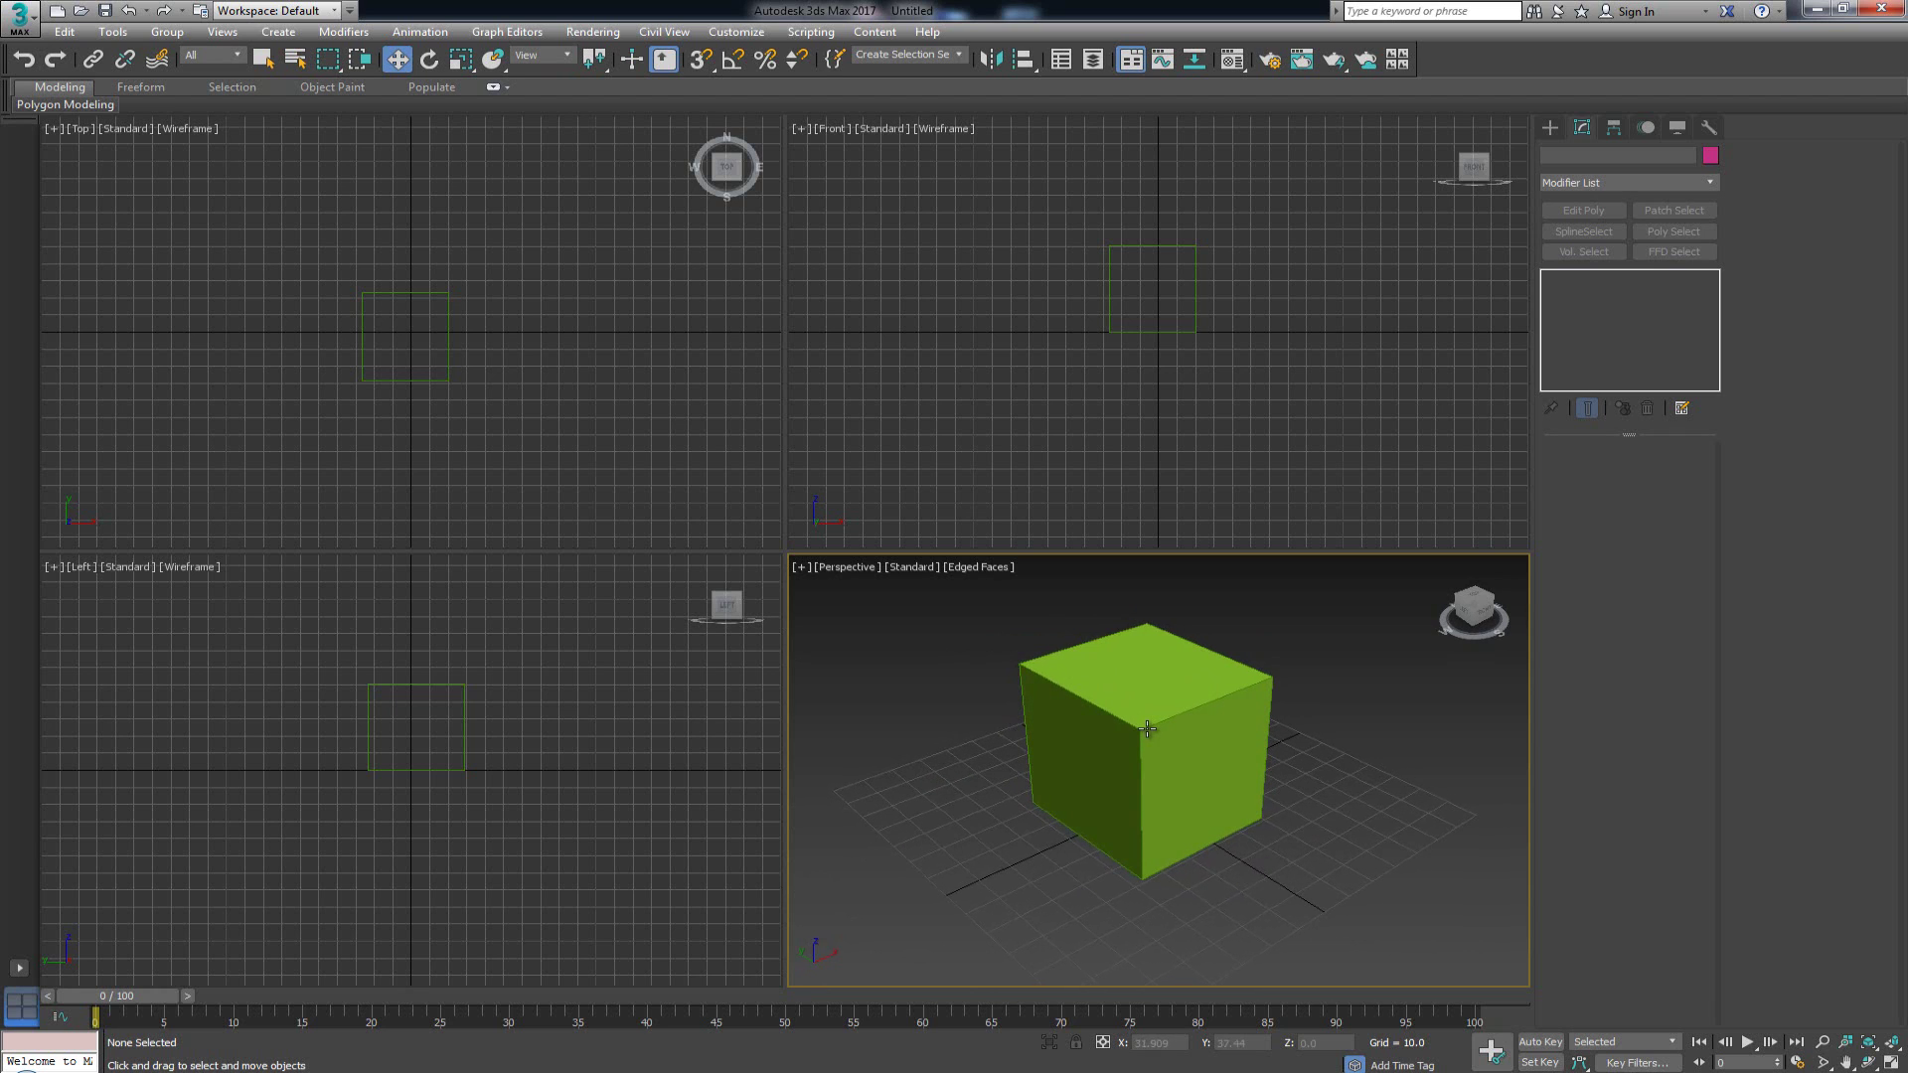
click(1147, 625)
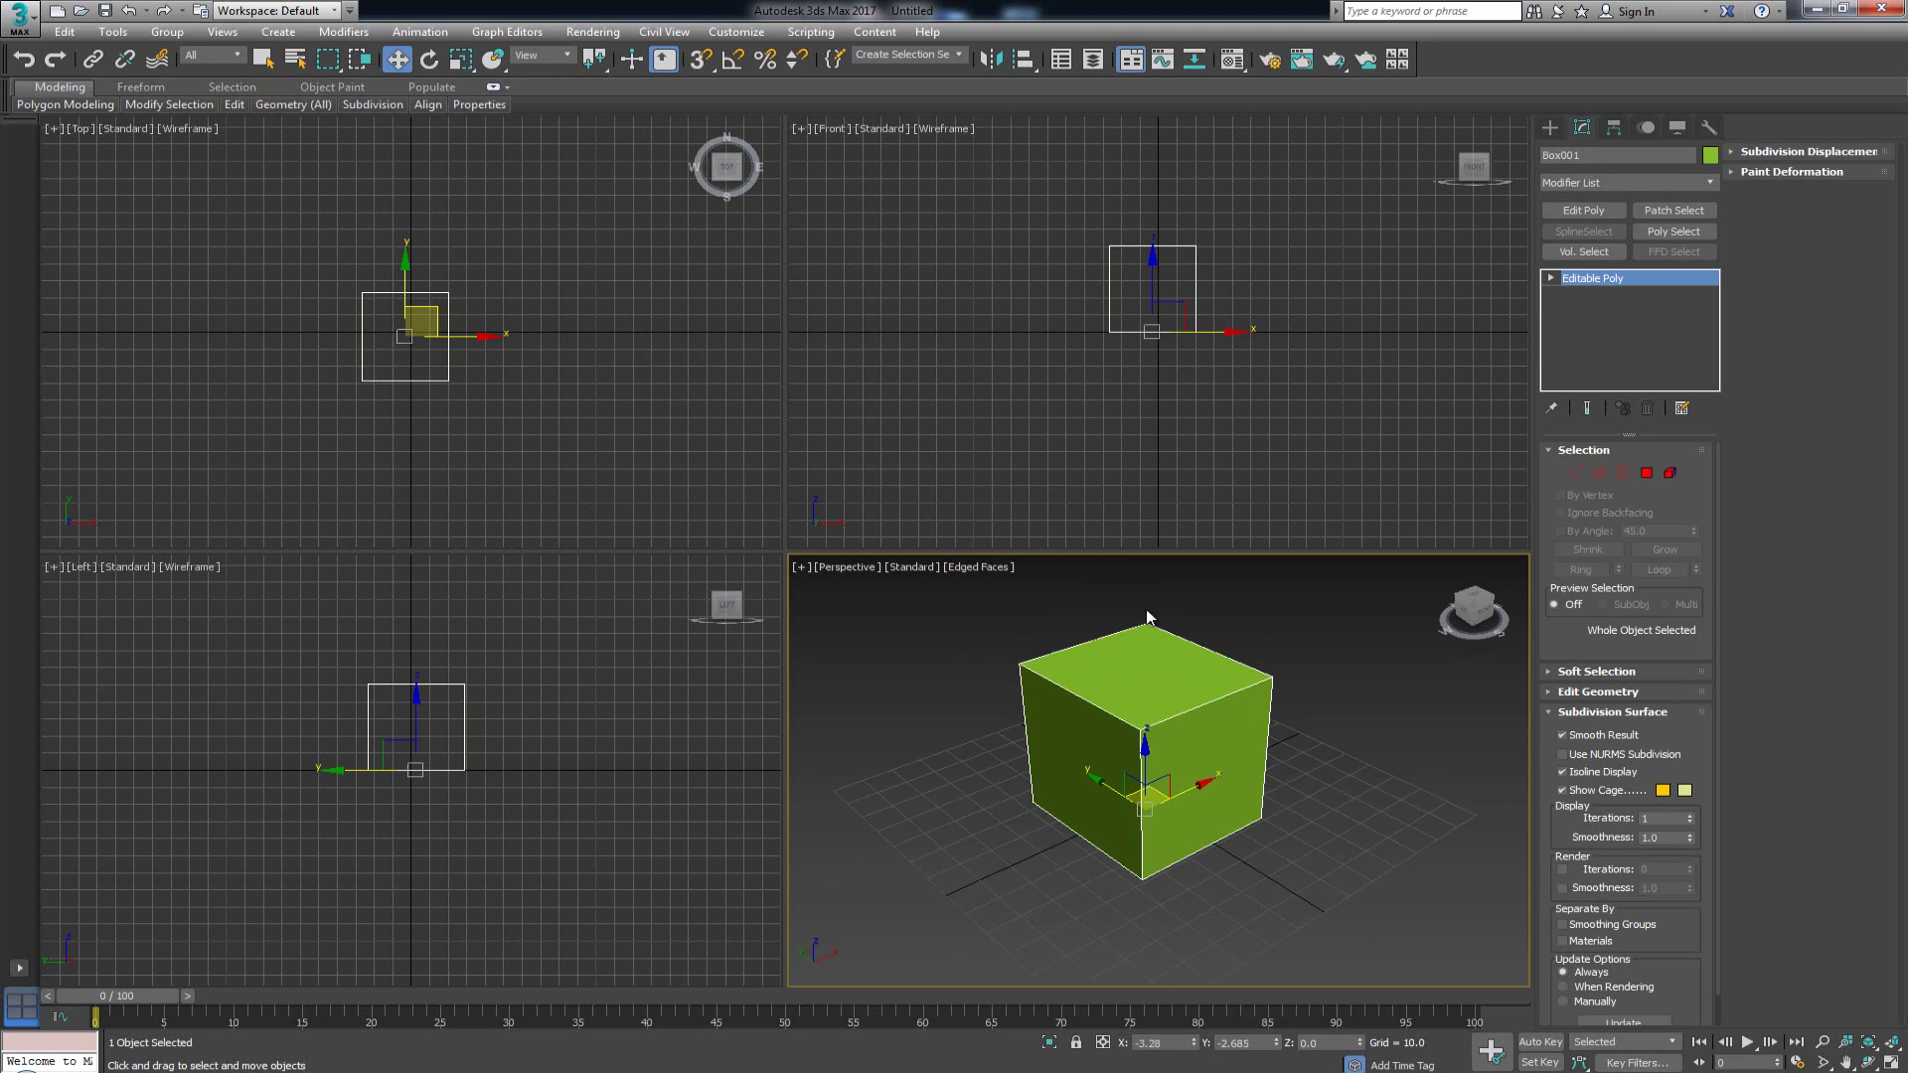
scroll(1140, 644, up, 2)
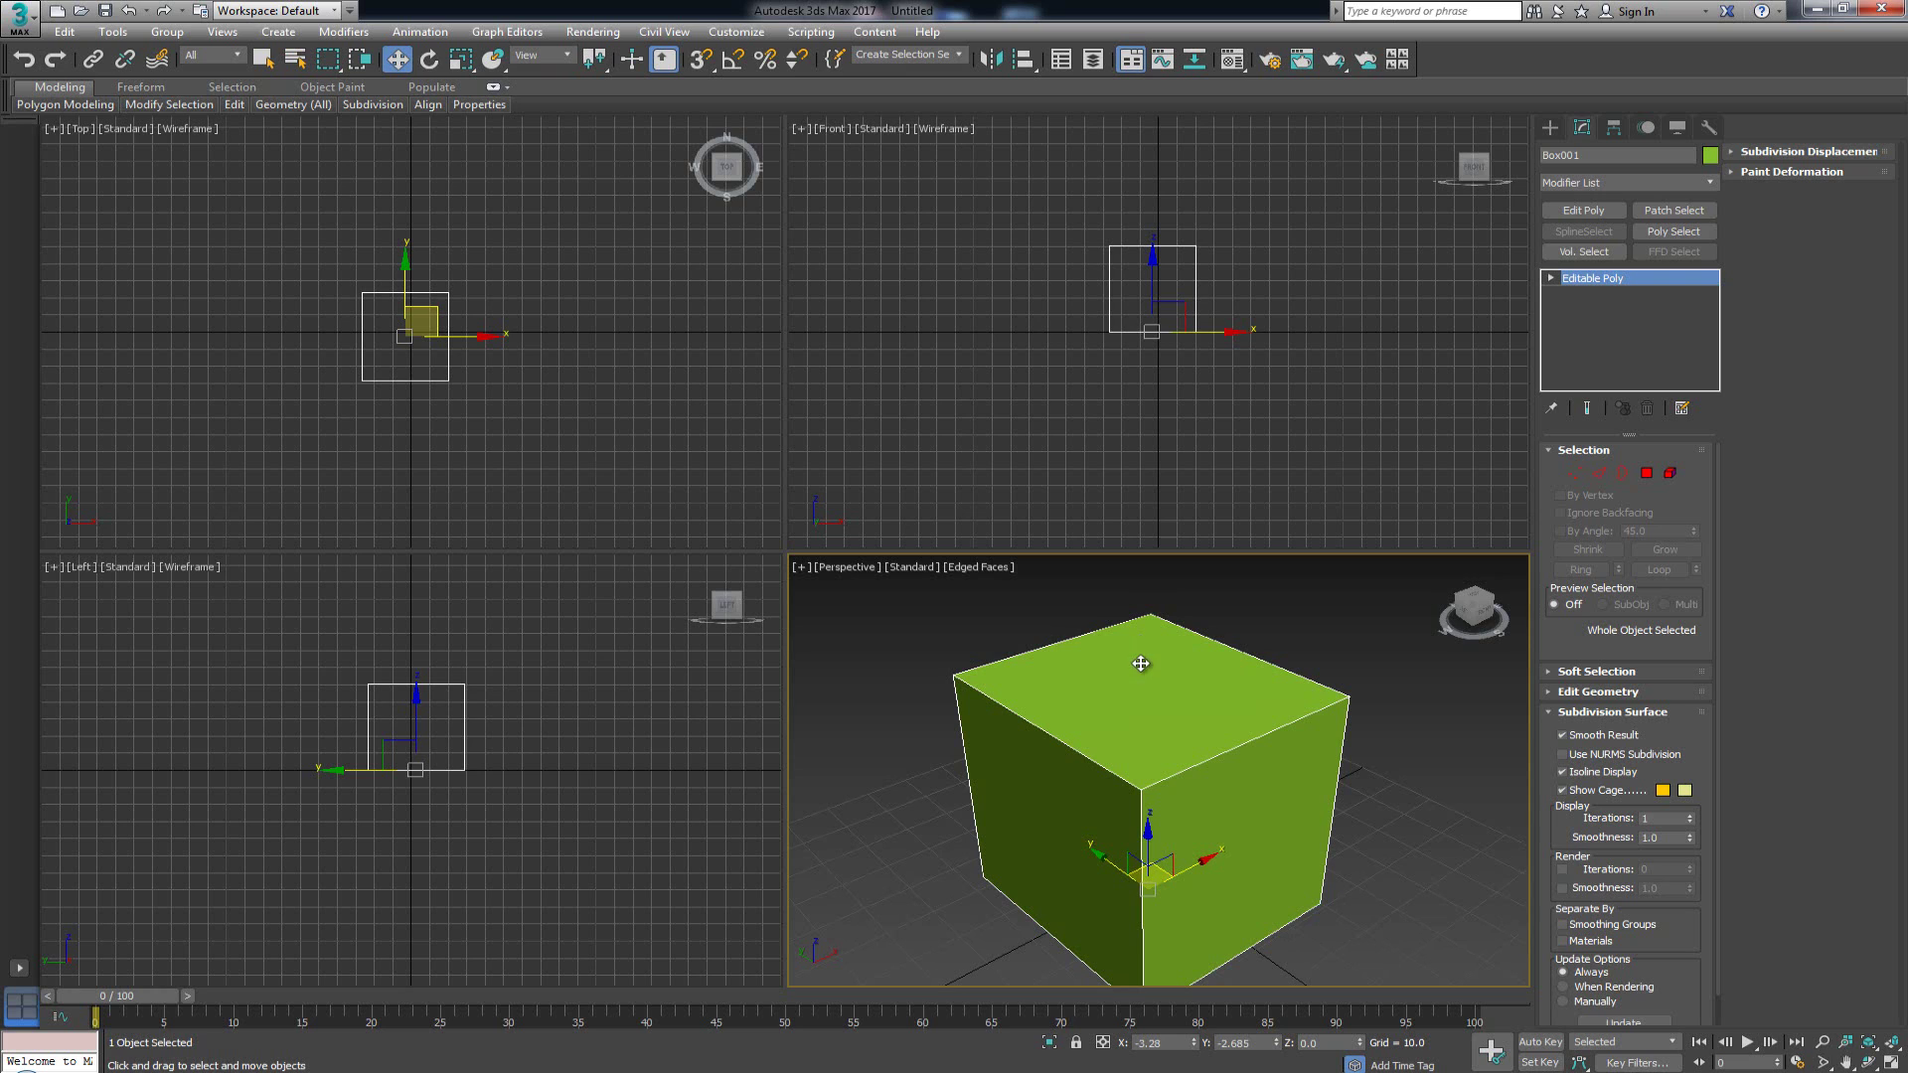
alt+middle_drag(1134, 693, 1138, 688)
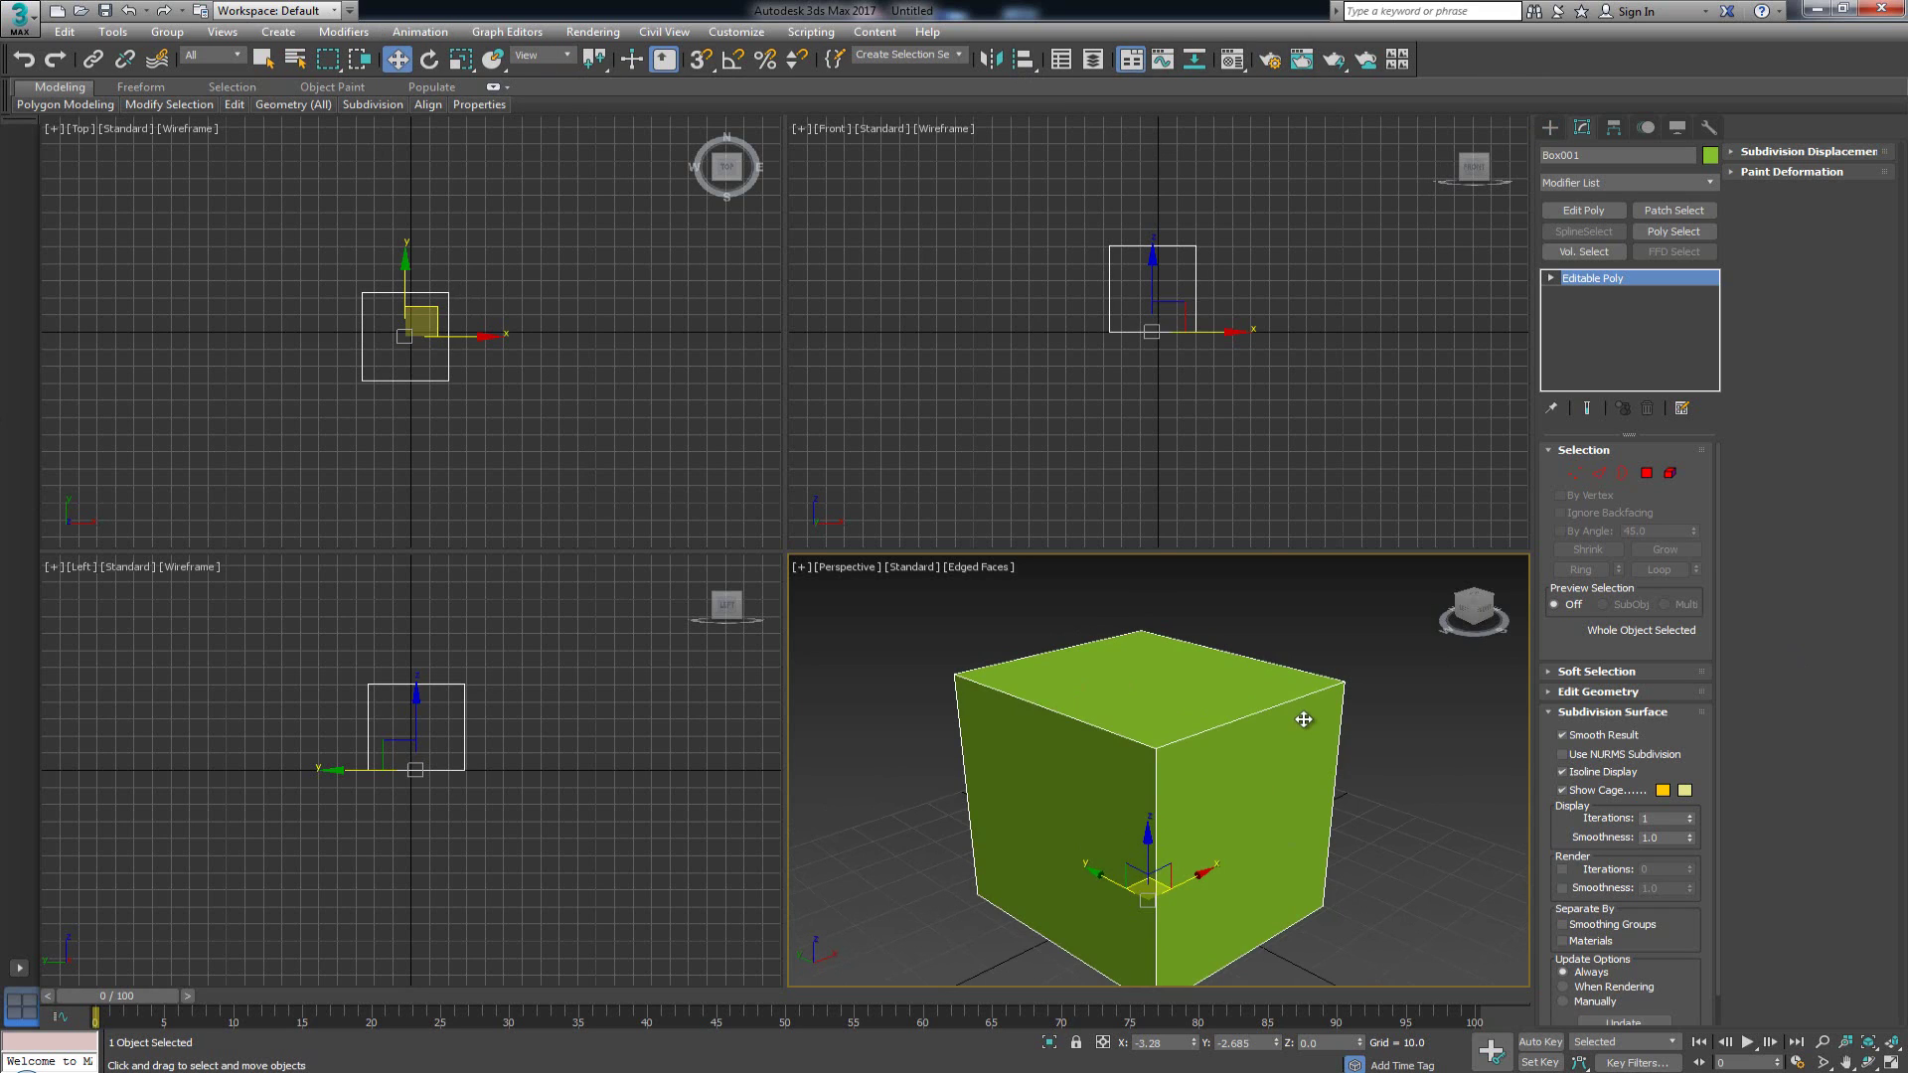
middle_drag(1305, 719, 1262, 668)
scroll(1282, 672, down, 3)
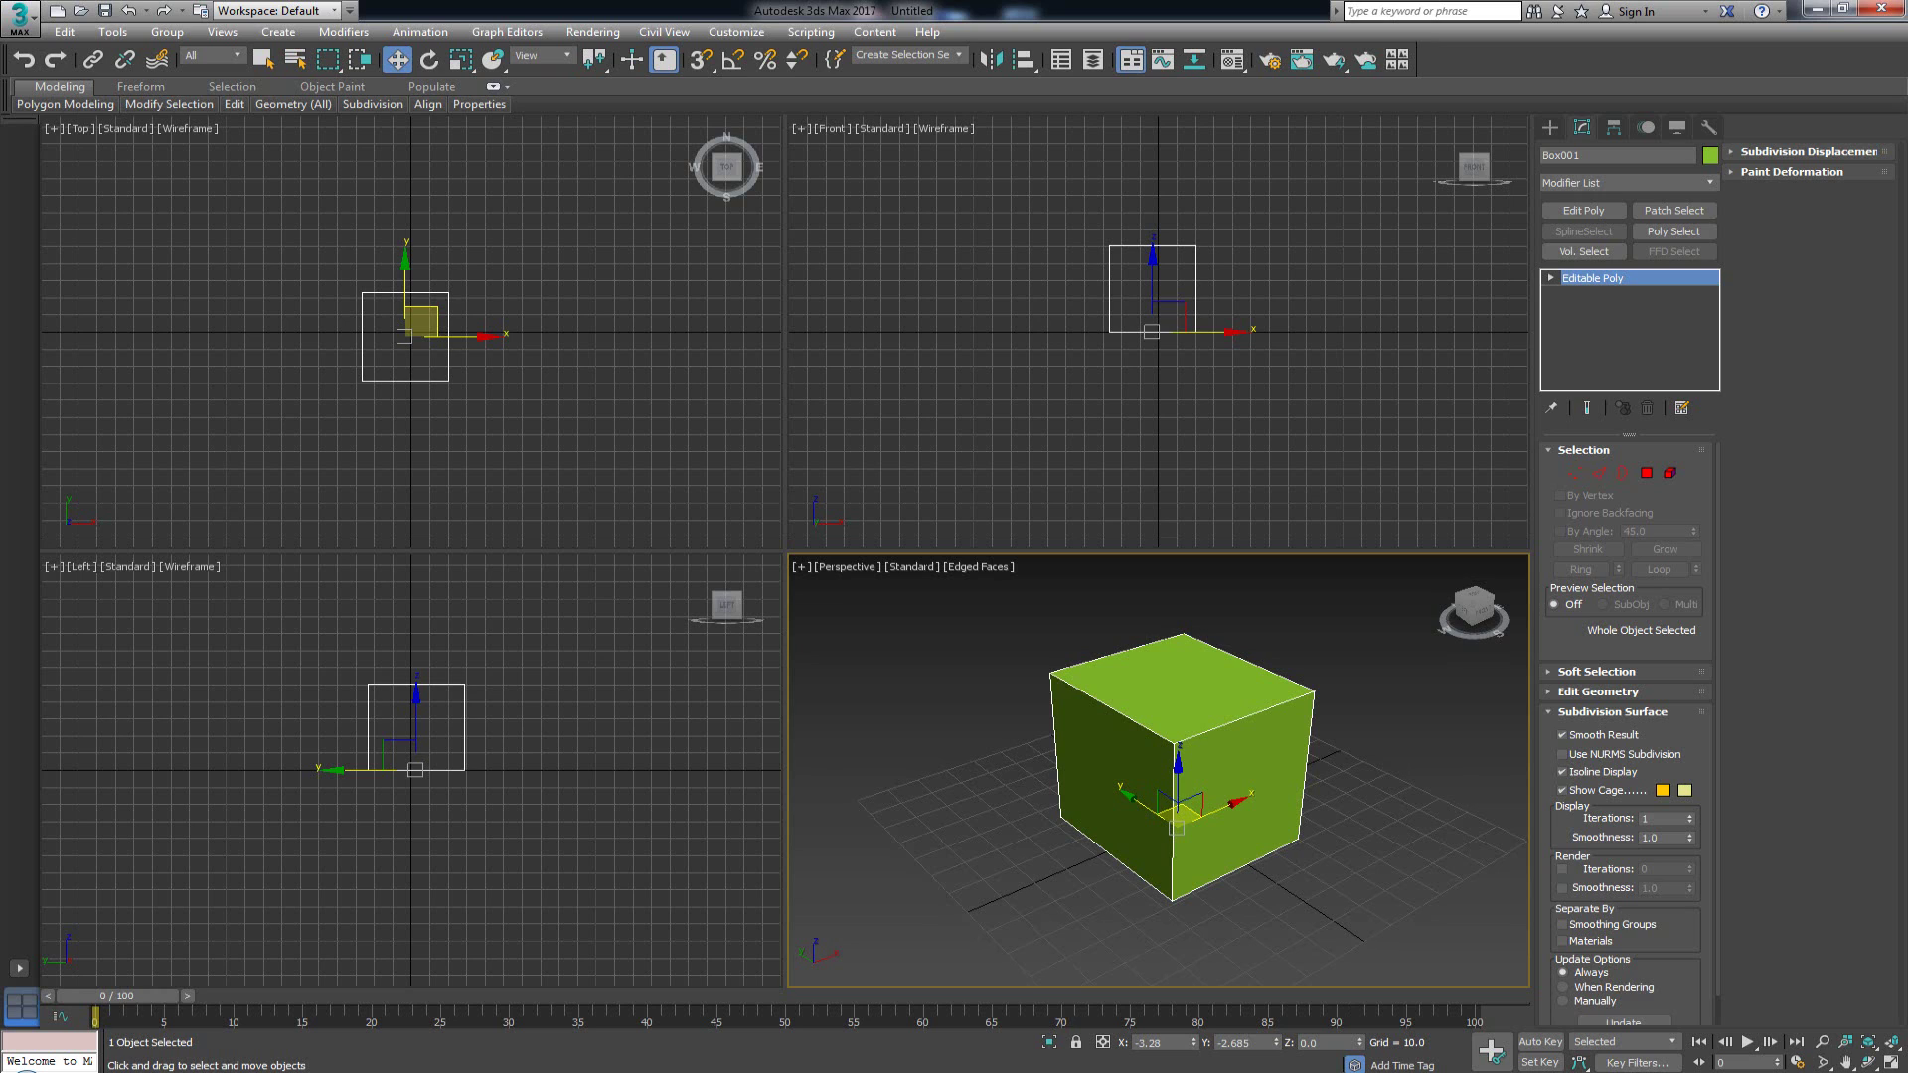
alt+middle_drag(958, 669, 979, 685)
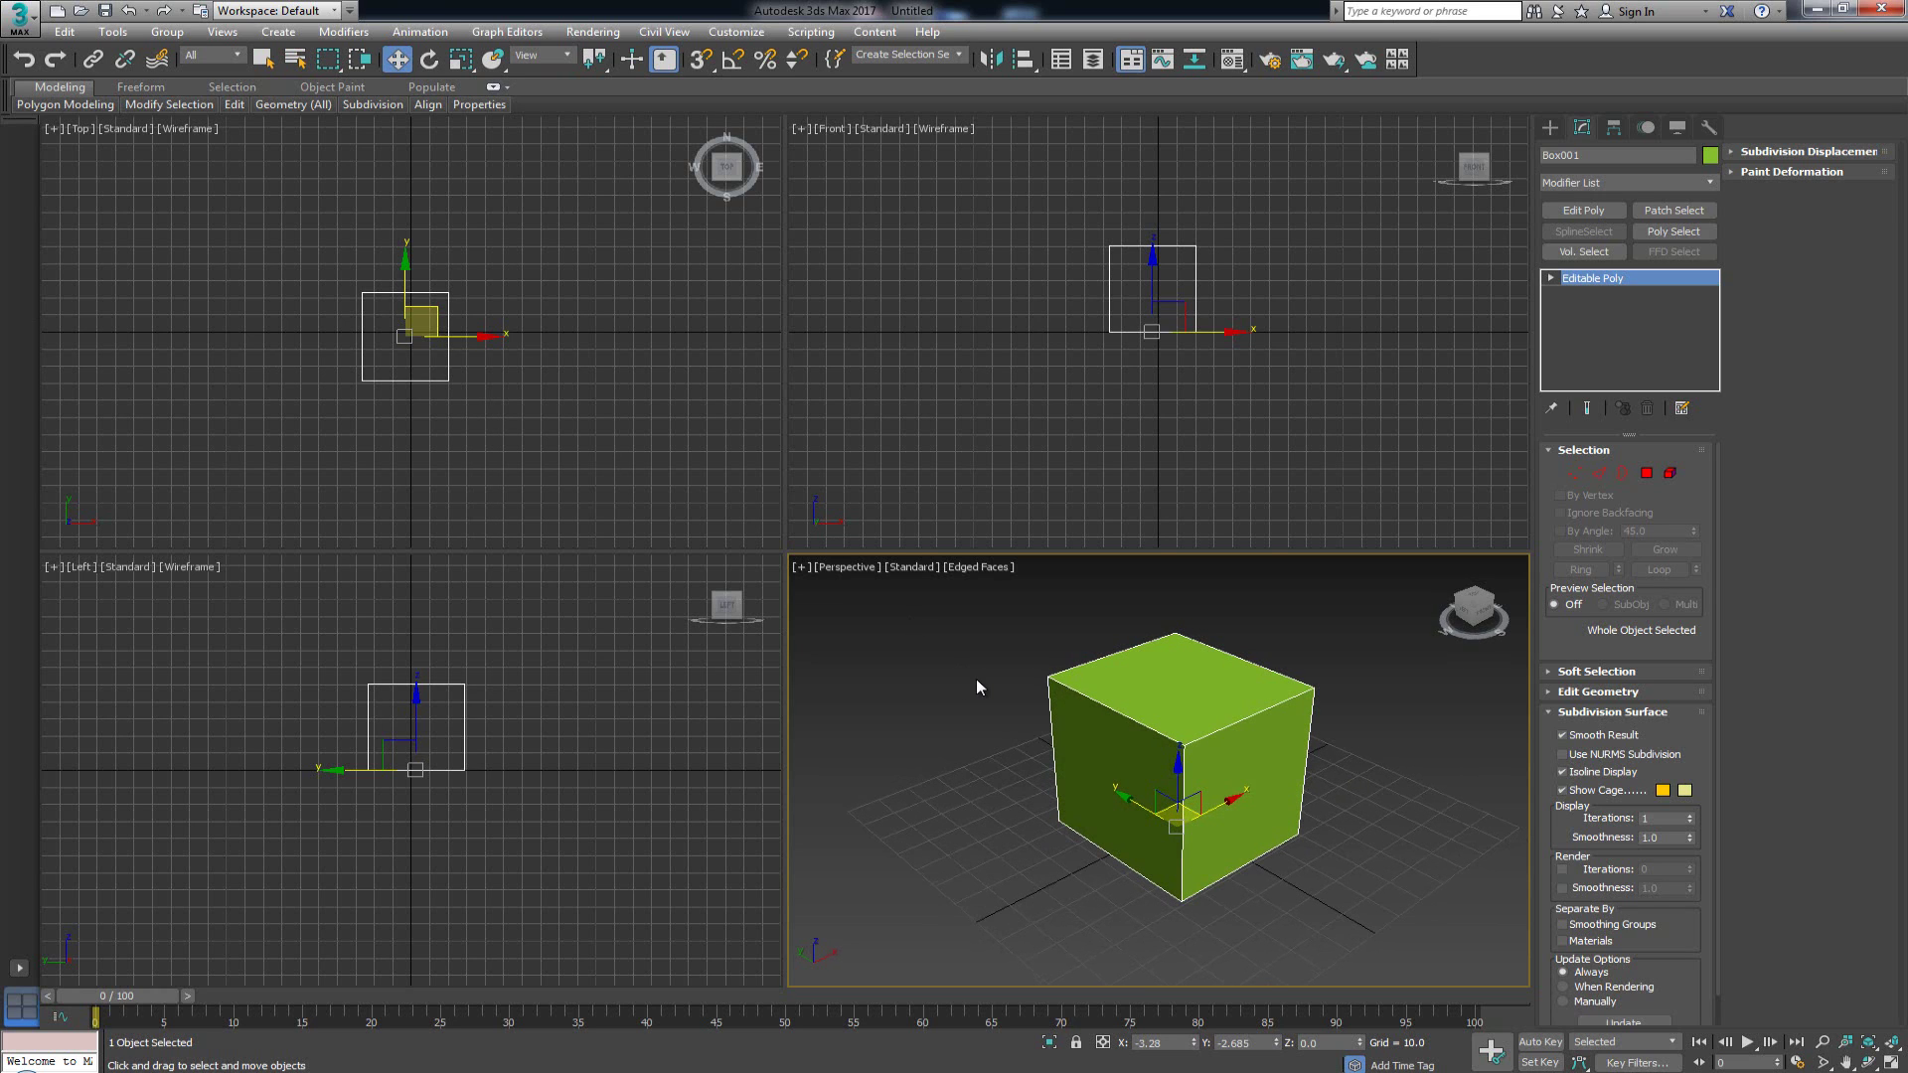